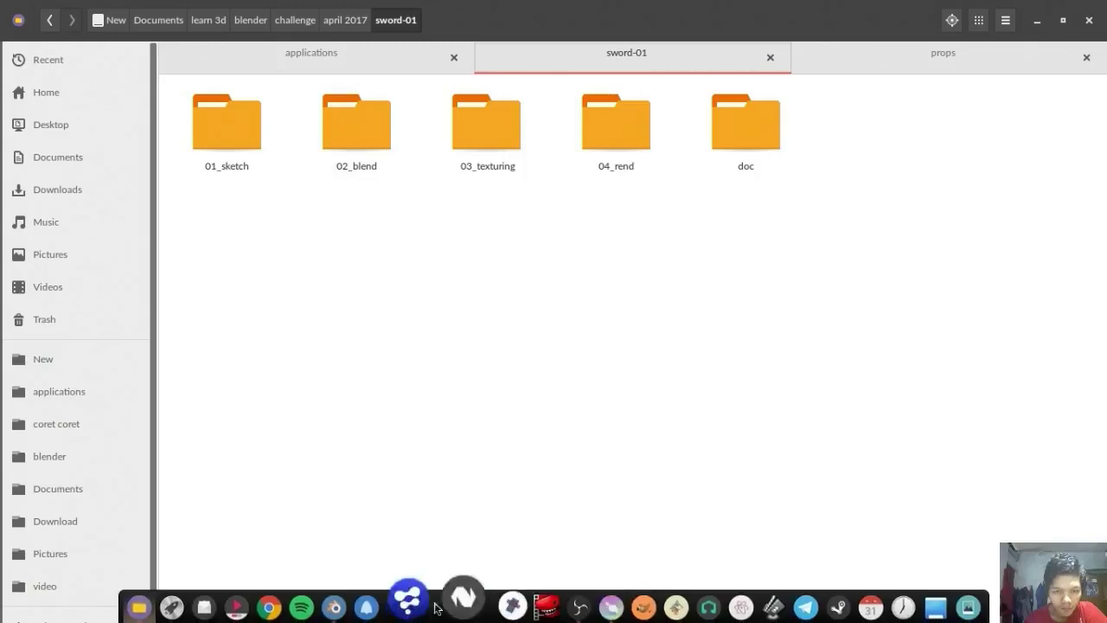
- Create a new A4 portrait canvas at 125 ppi resolution
left_click(586, 597)
left_click(17, 29)
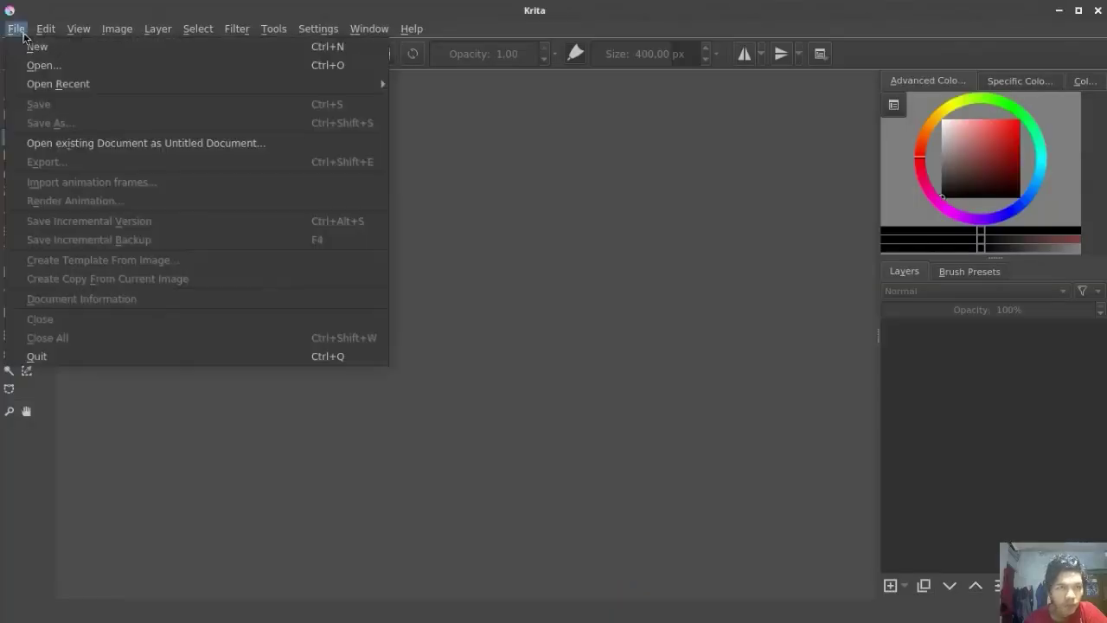
left_click(506, 222)
left_click(517, 294)
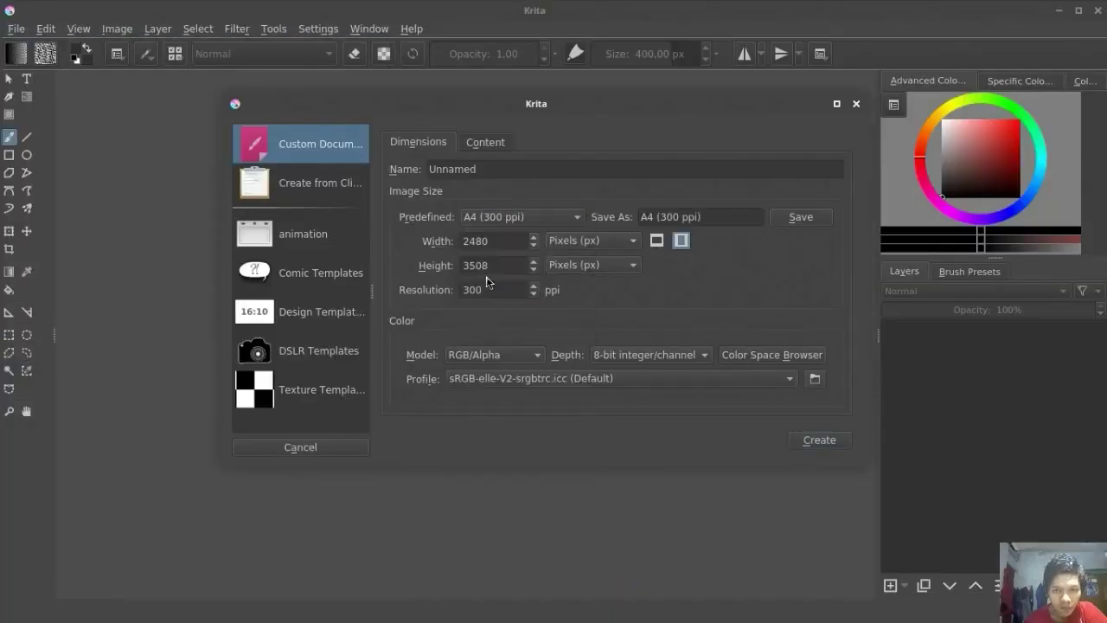
left_click_drag(500, 289, 425, 295)
type("125")
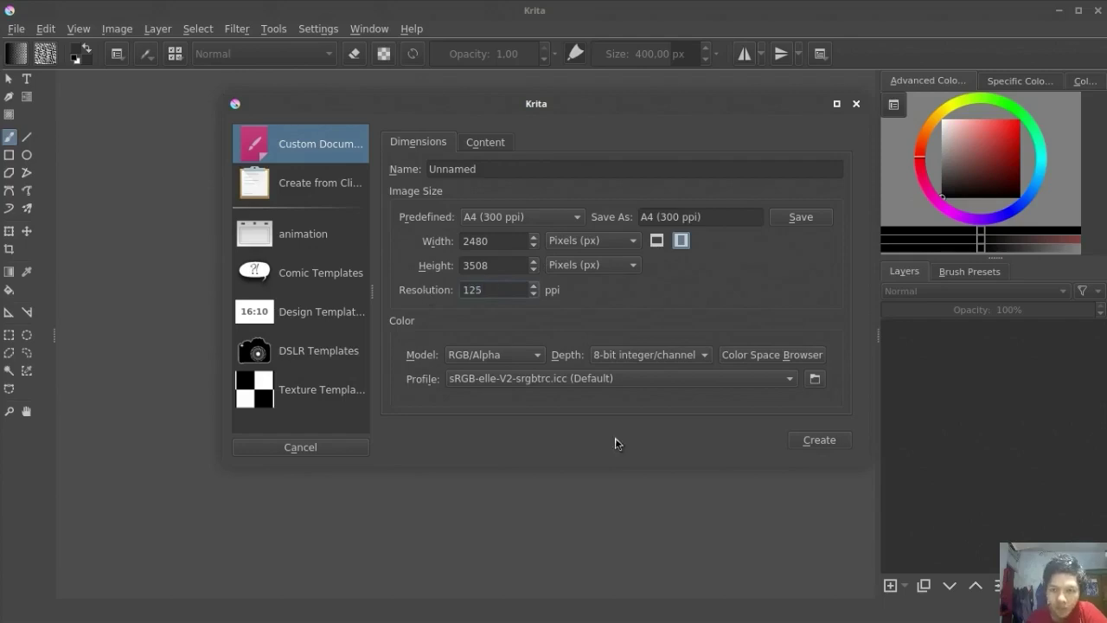
left_click(820, 442)
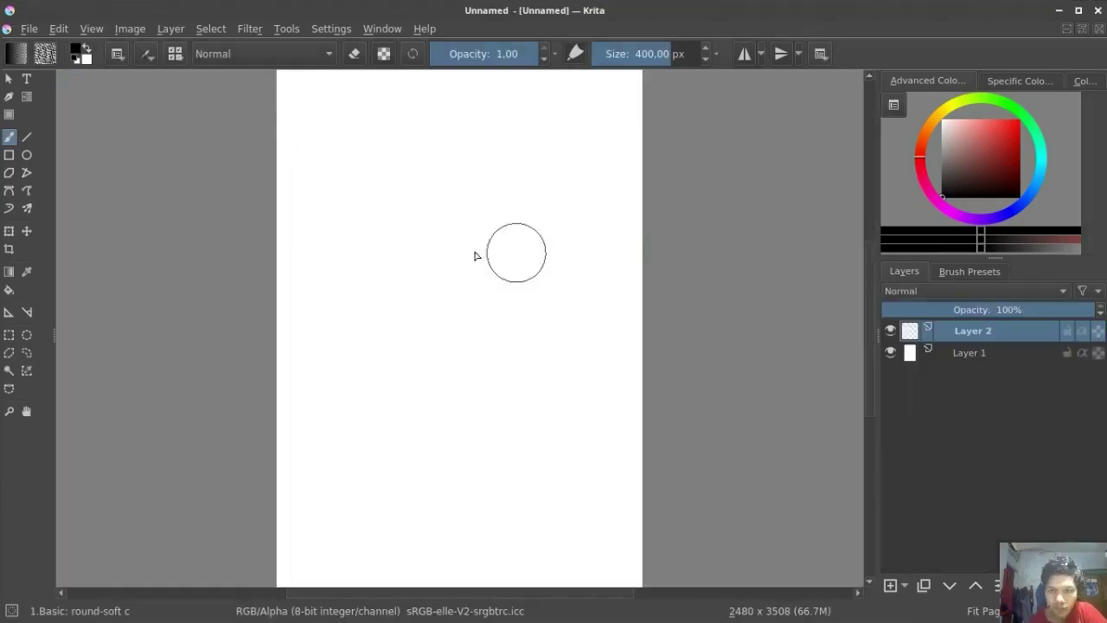
- Show the Brush Presets panel with its tag filter set to All
left_click(147, 54)
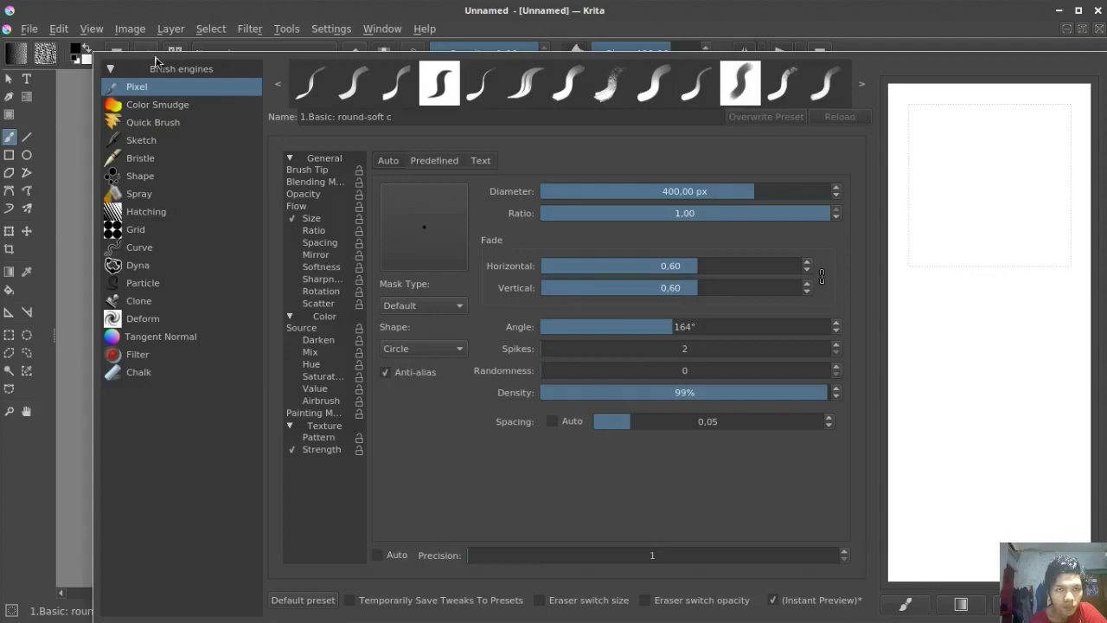
left_click(346, 84)
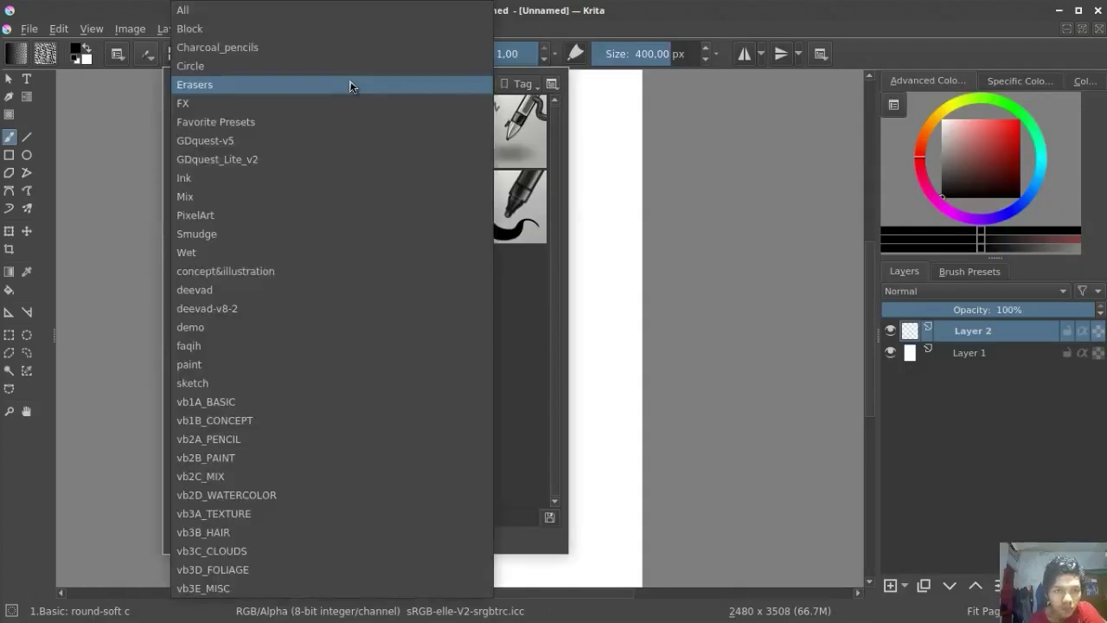
left_click(969, 270)
left_click(976, 291)
left_click(917, 9)
mouse_move(1101, 339)
left_mouse_down()
mouse_move(1102, 408)
mouse_move(1104, 366)
left_mouse_up()
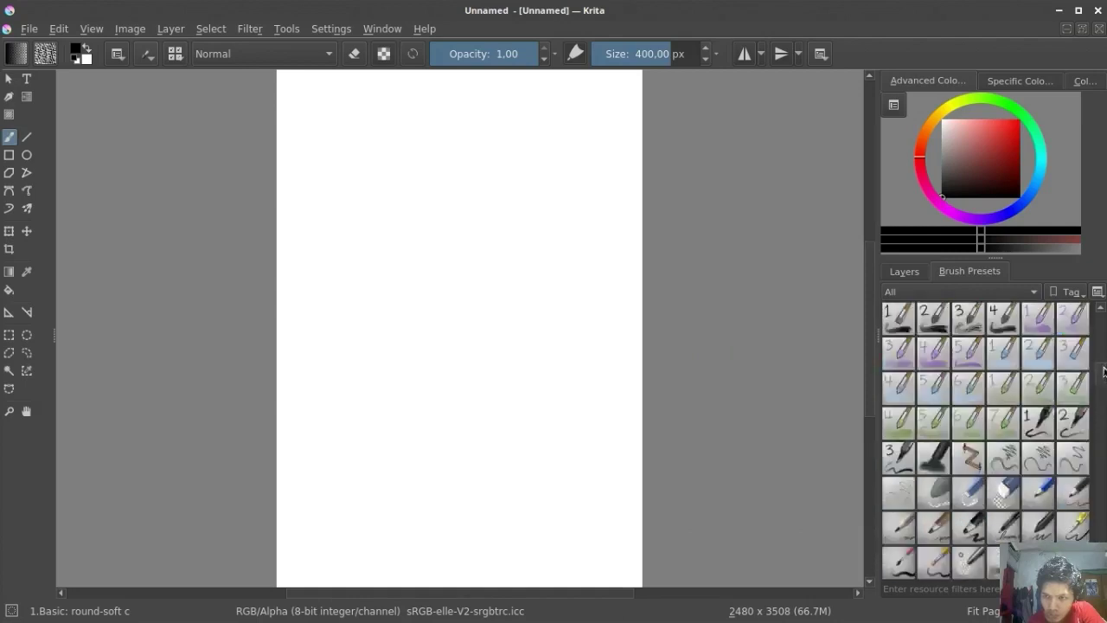
- Switch to the BrushPen_SlightlyRough brush and sketch a first blade outline
left_click(1037, 526)
left_click_drag(466, 214, 516, 339)
key("ctrl+z")
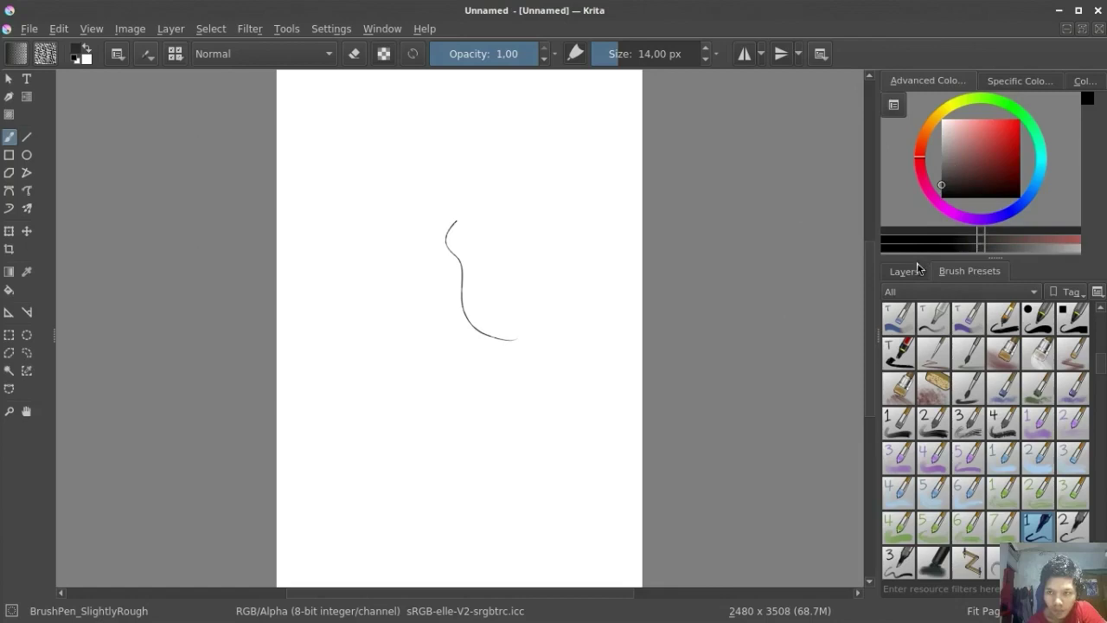
left_click(905, 271)
left_click_drag(424, 248, 432, 202)
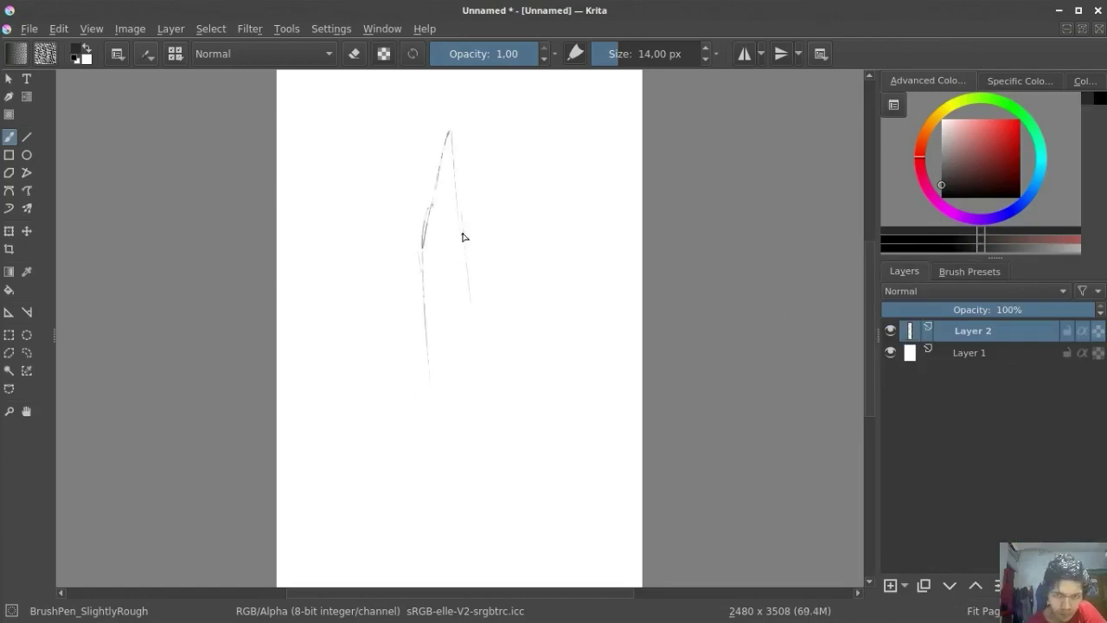
- Shrink the first blade sketch into the top-left corner, then sketch a curved blade
key("ctrl+t")
left_click_drag(480, 467, 345, 217)
key("Return")
mouse_move(497, 111)
left_mouse_down()
mouse_move(407, 277)
mouse_move(436, 436)
left_mouse_up()
left_click_drag(467, 140, 469, 363)
mouse_move(493, 117)
left_mouse_down()
mouse_move(533, 109)
mouse_move(490, 381)
left_mouse_up()
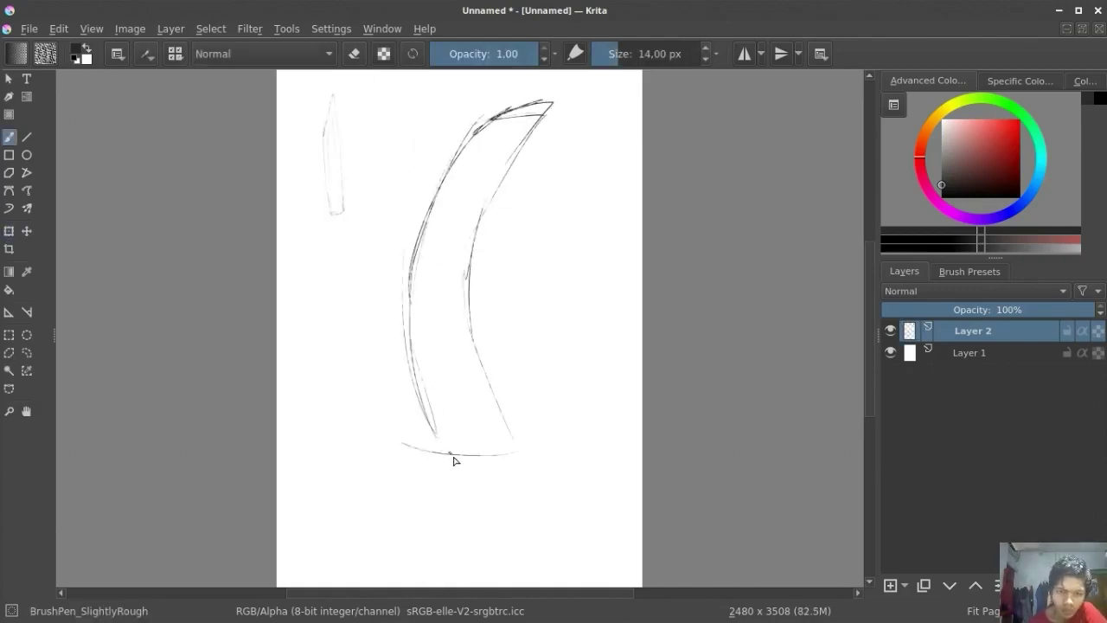
- Lasso the curved blade sketch, shrink it and move it to the top-left
key("ctrl+t")
left_click_drag(553, 452, 453, 82)
key("ctrl+t")
mouse_move(566, 492)
left_mouse_down()
mouse_move(428, 291)
mouse_move(414, 203)
mouse_move(494, 168)
mouse_move(495, 376)
left_mouse_up()
key("Return")
key("b")
- Sketch a tall straight blade outline with a closed bottom
left_click_drag(464, 201, 491, 441)
left_click_drag(473, 303, 489, 486)
left_click_drag(493, 310, 514, 467)
left_click_drag(478, 490, 512, 477)
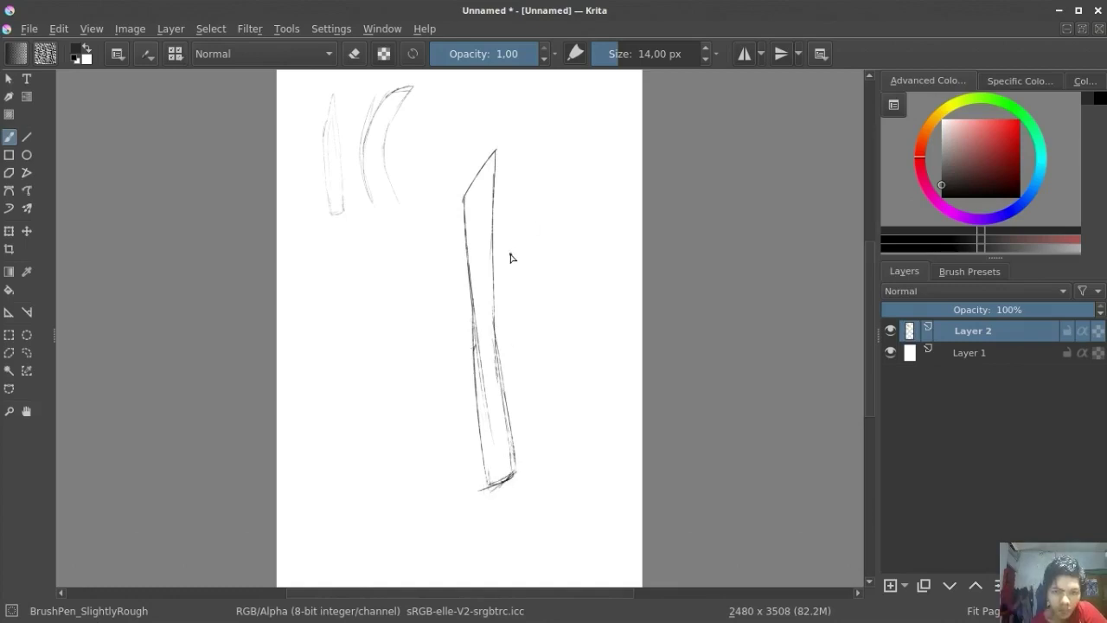
- Clear all blade sketches from Layer 2 and bring up the application dock
key("Delete")
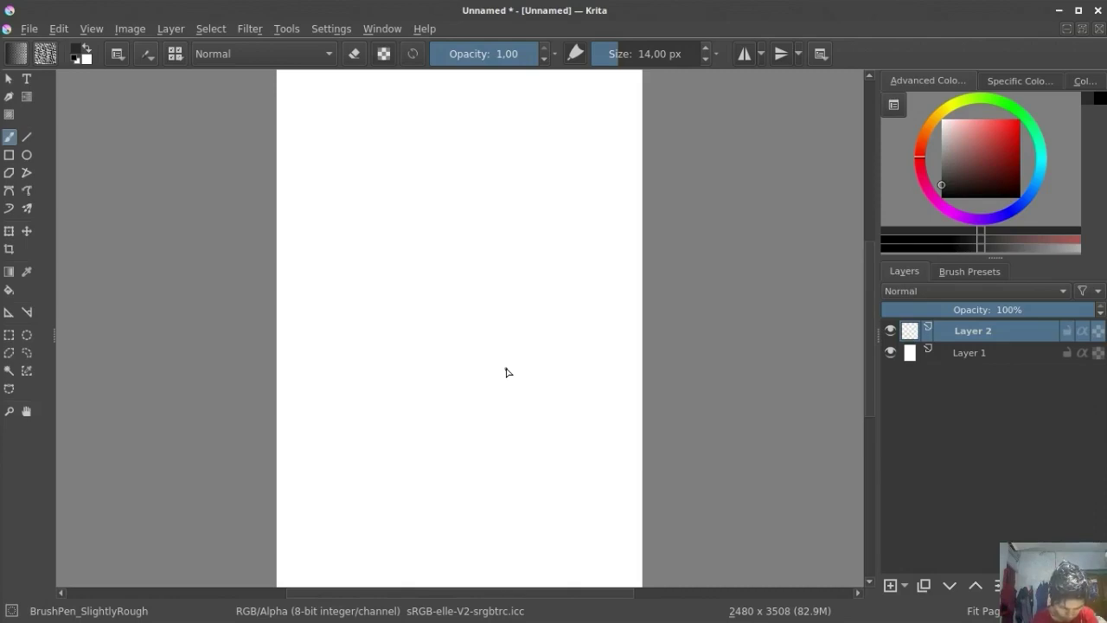
left_click(7, 507)
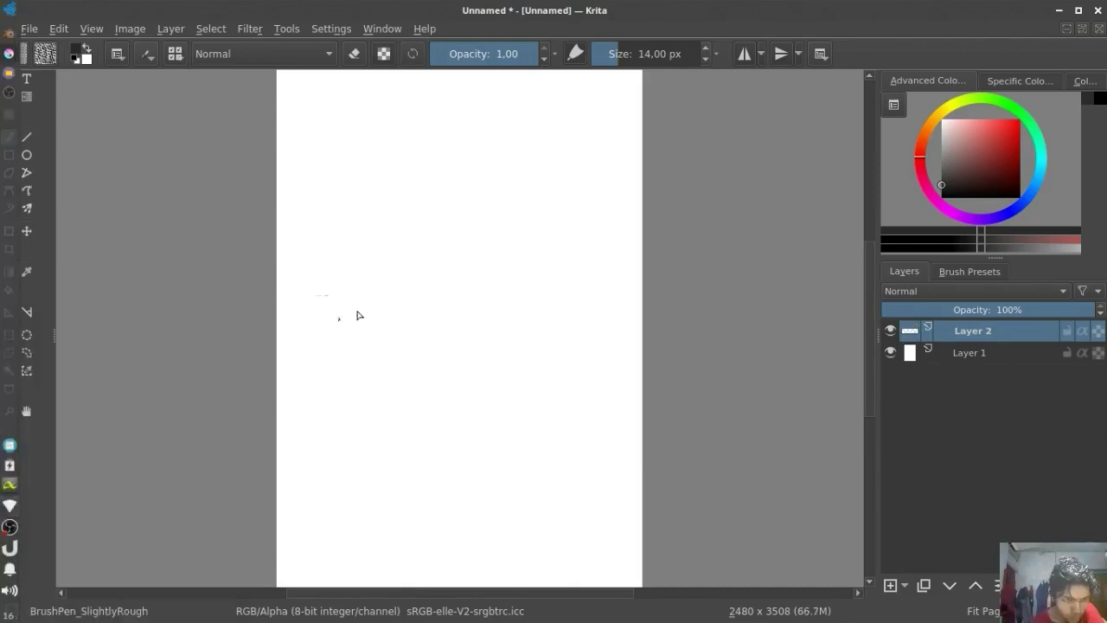
left_click(9, 505)
left_click(383, 388)
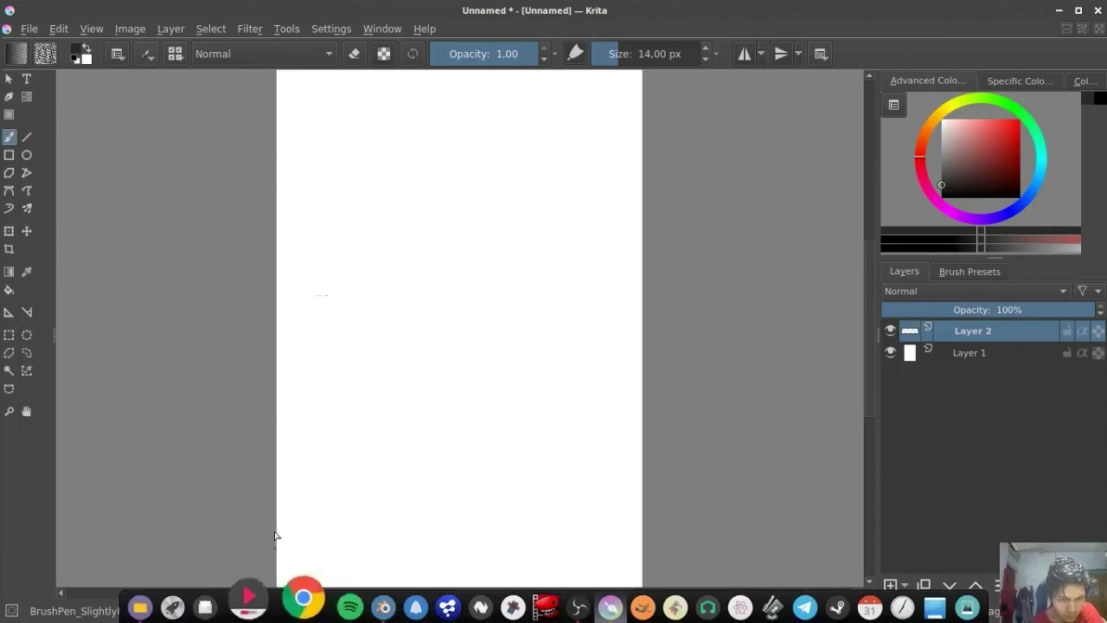
- Search Pinterest for 'sword' and scroll through the reference pins
type("pin")
key("Return")
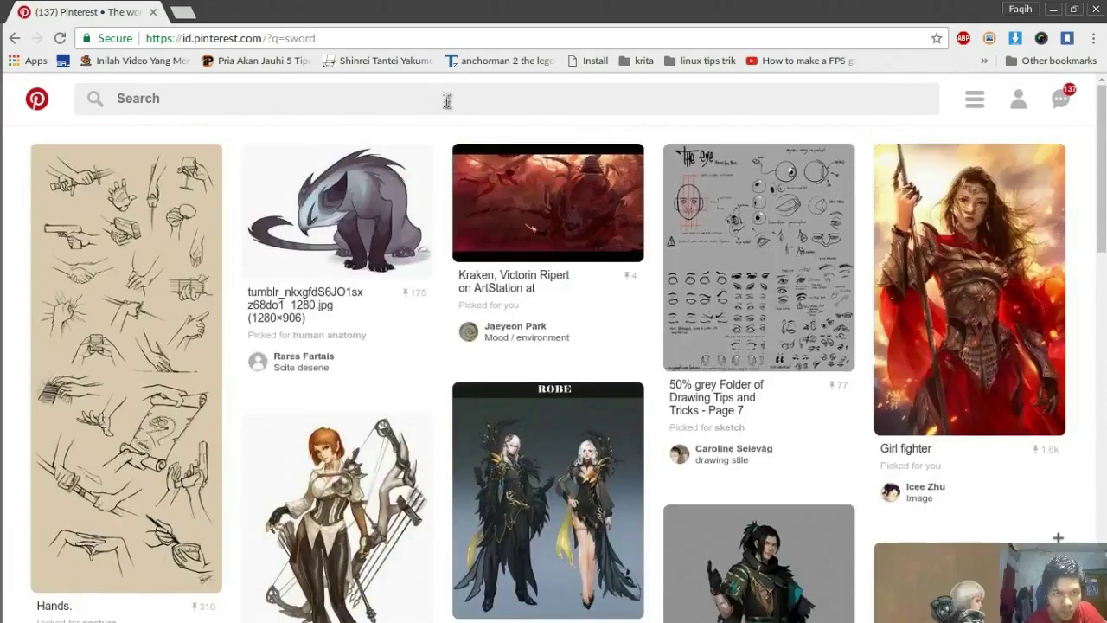
left_click(447, 102)
type("swor")
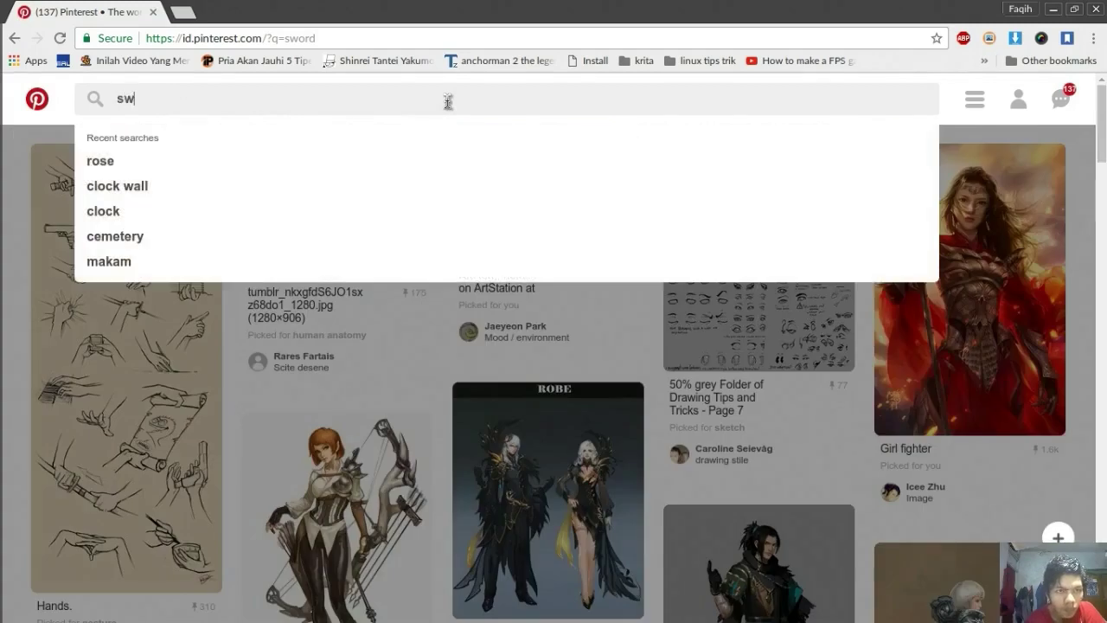
type("d")
key("Return")
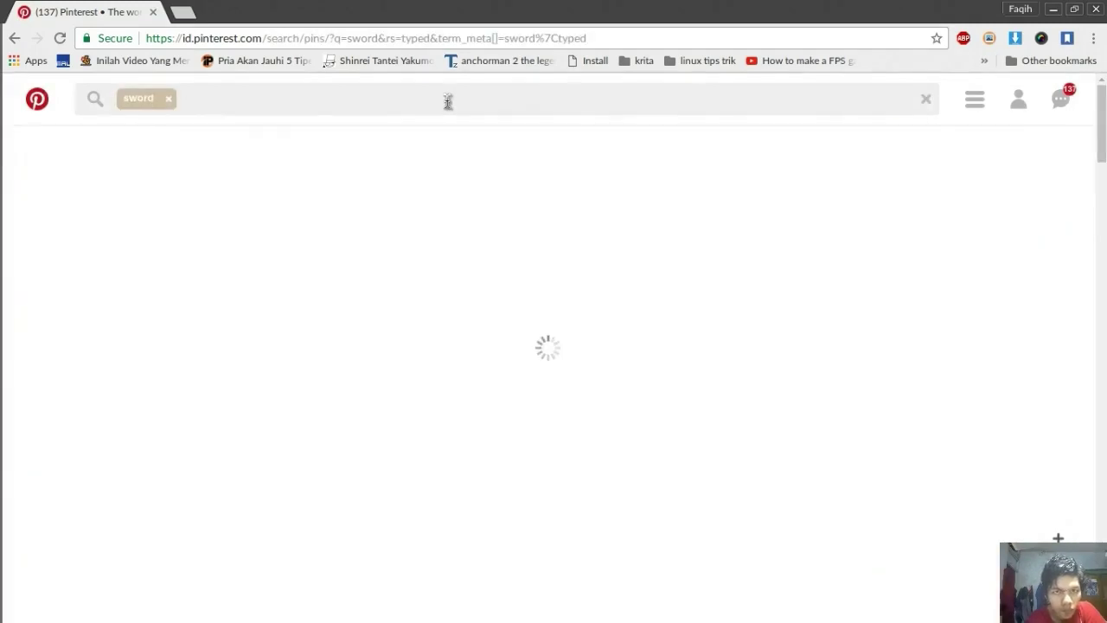
scroll(447, 227, "down", 1)
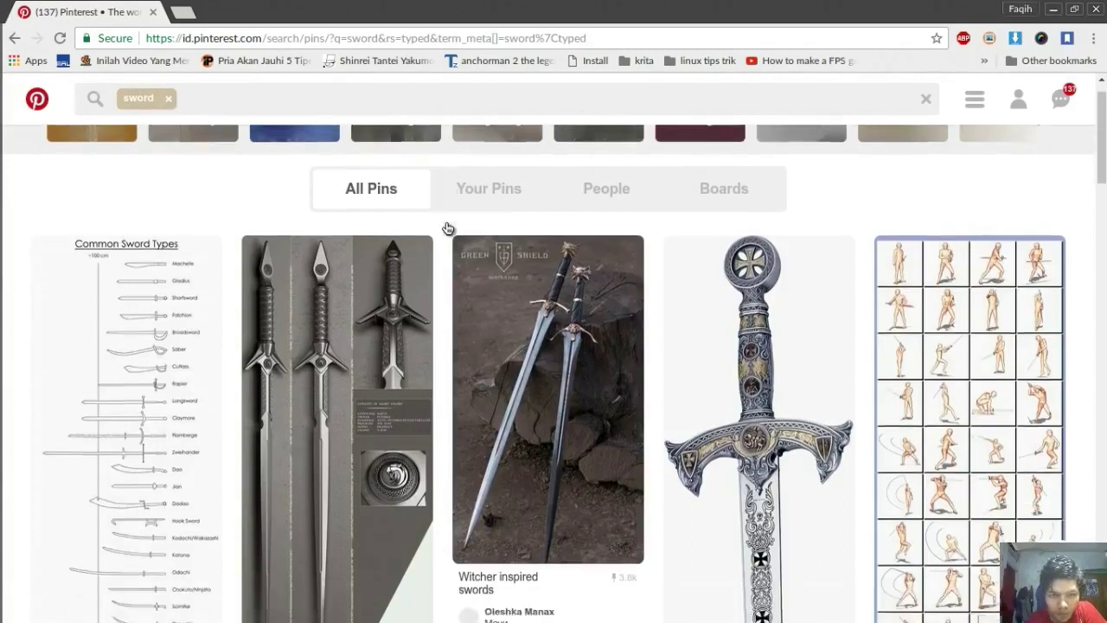
scroll(447, 224, "down", 1)
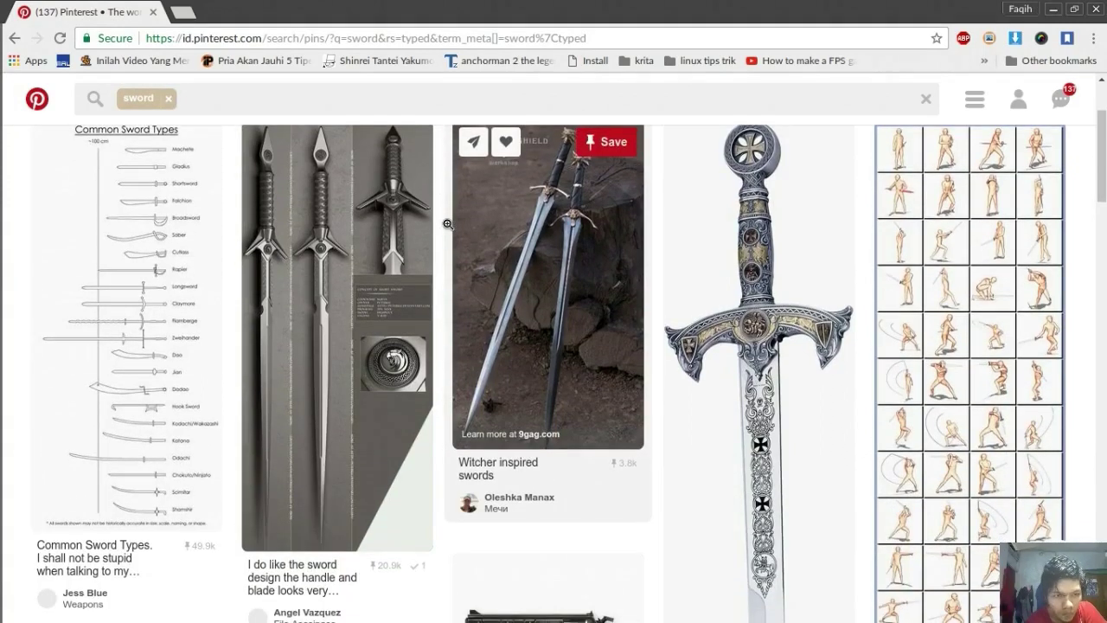
scroll(447, 224, "down", 3)
scroll(447, 224, "down", 1)
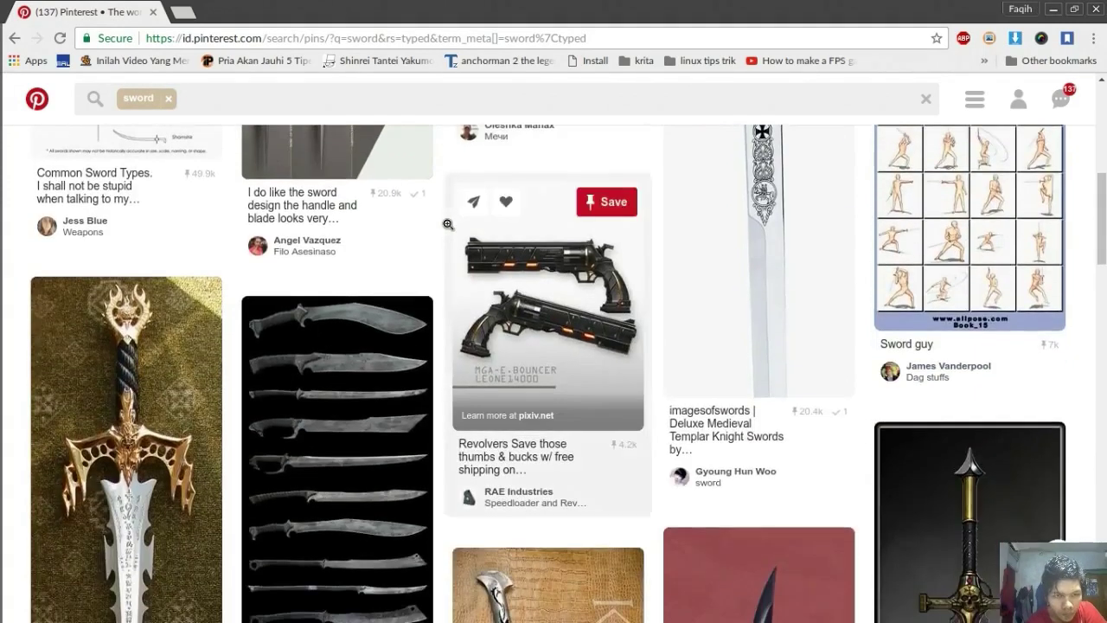
scroll(447, 224, "down", 1)
- Load Google Images in a new browser tab
key("ctrl+t")
type("g")
key("Return")
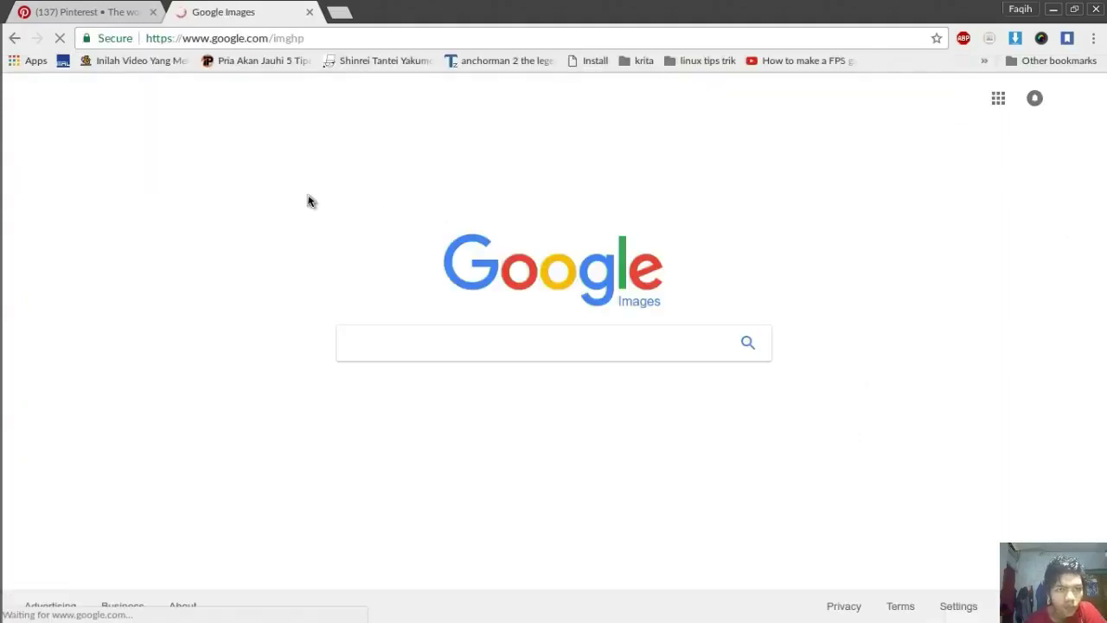
- Search Google Images for 'senjata tradisional indonesia'
type("indon")
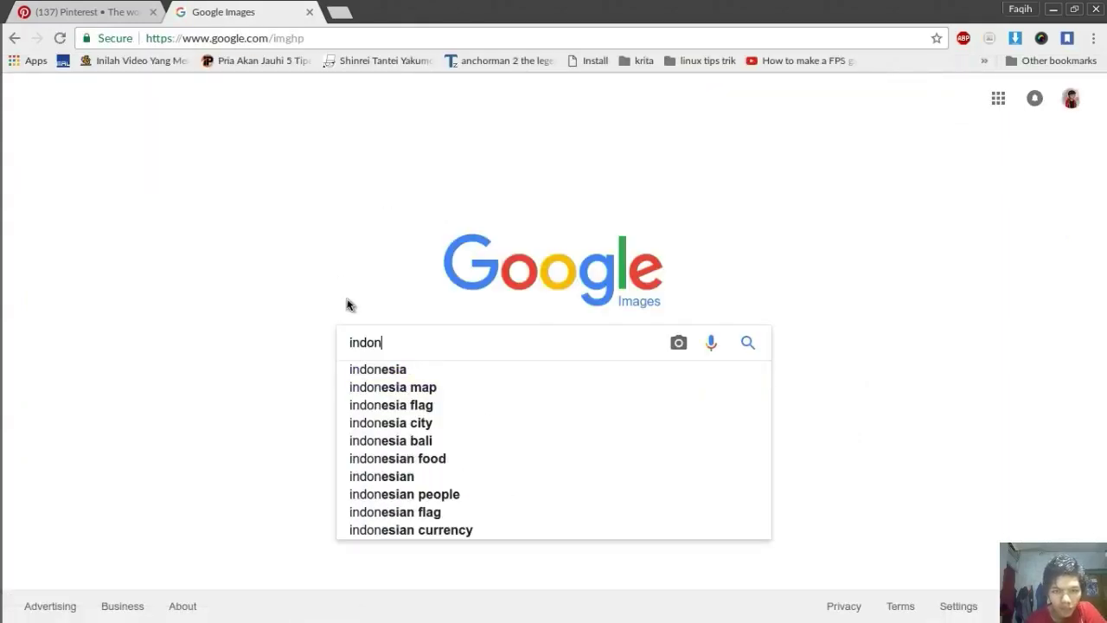
type("esia")
key("BackSpace")
type("n")
key("BackSpace")
key("ctrl+a")
type("senjata tradisional indo")
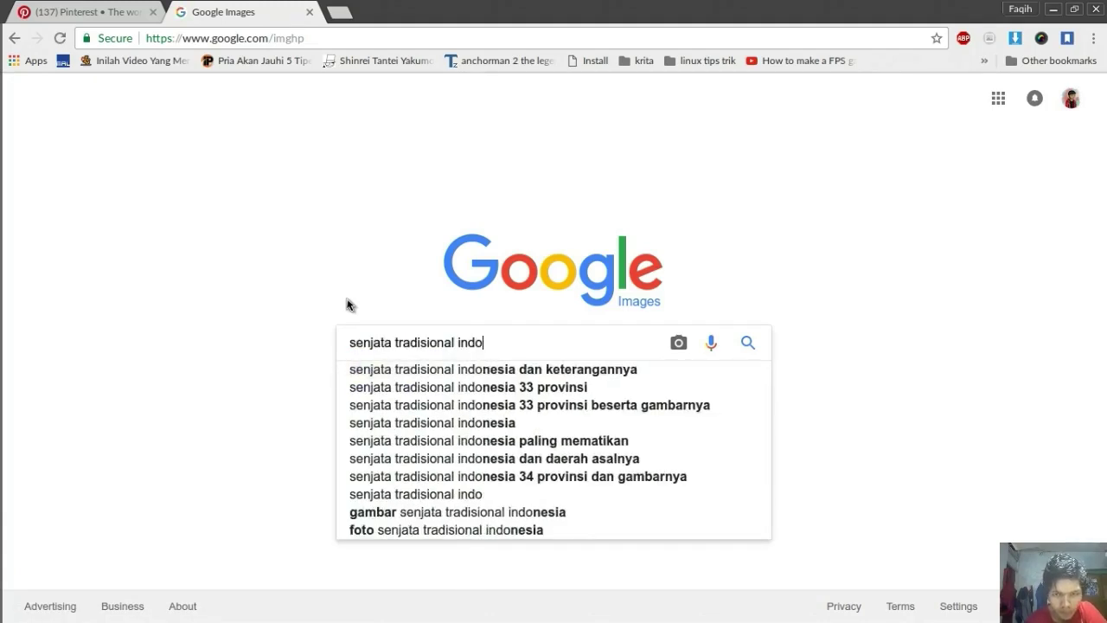
type("nesia")
key("Return")
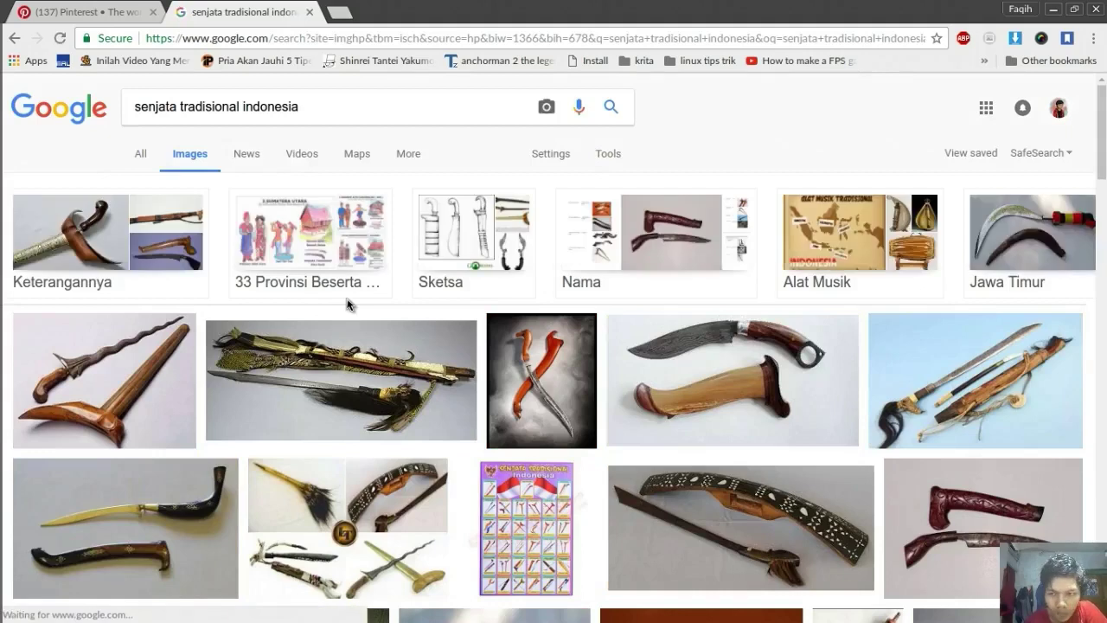
- Scroll down through the traditional Indonesian weapon image results
scroll(347, 304, "down", 1)
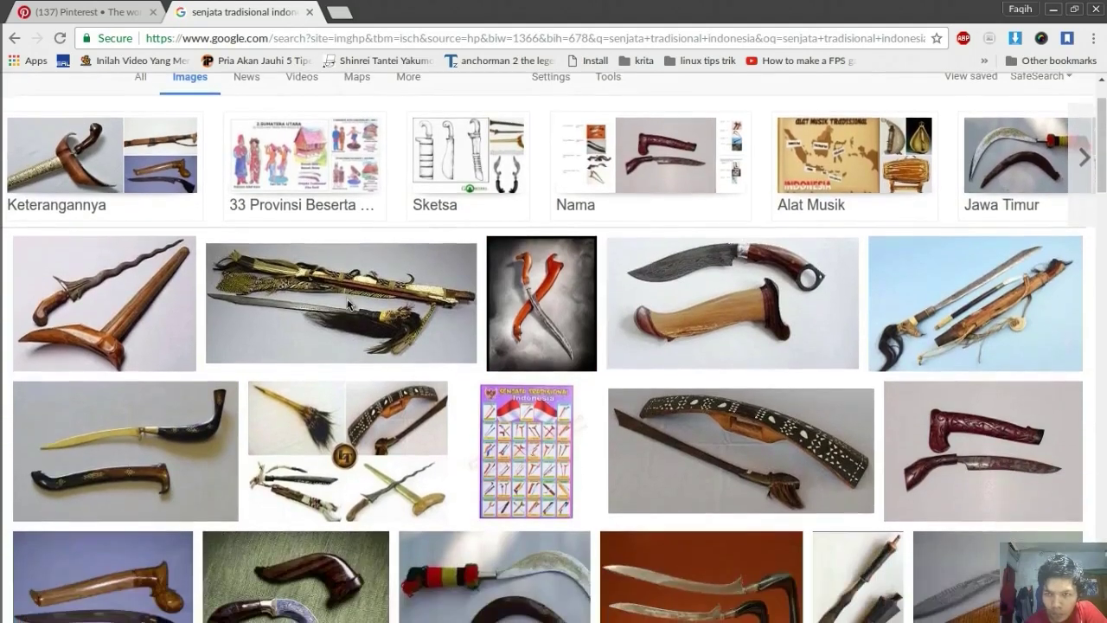
scroll(347, 303, "down", 4)
scroll(347, 303, "down", 4)
scroll(347, 303, "down", 2)
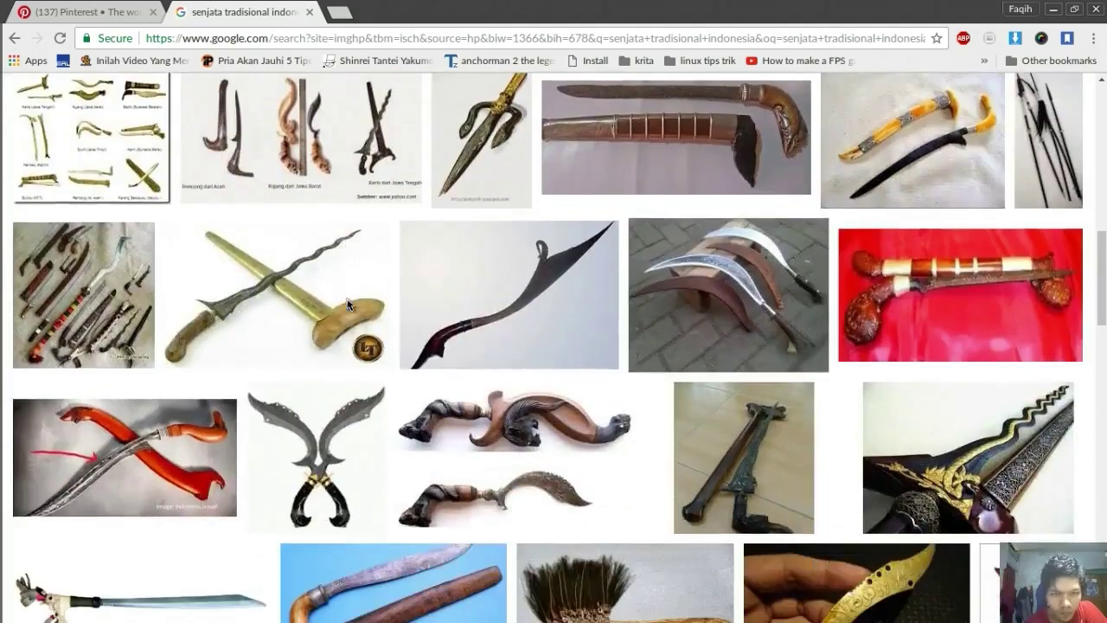
scroll(346, 304, "down", 1)
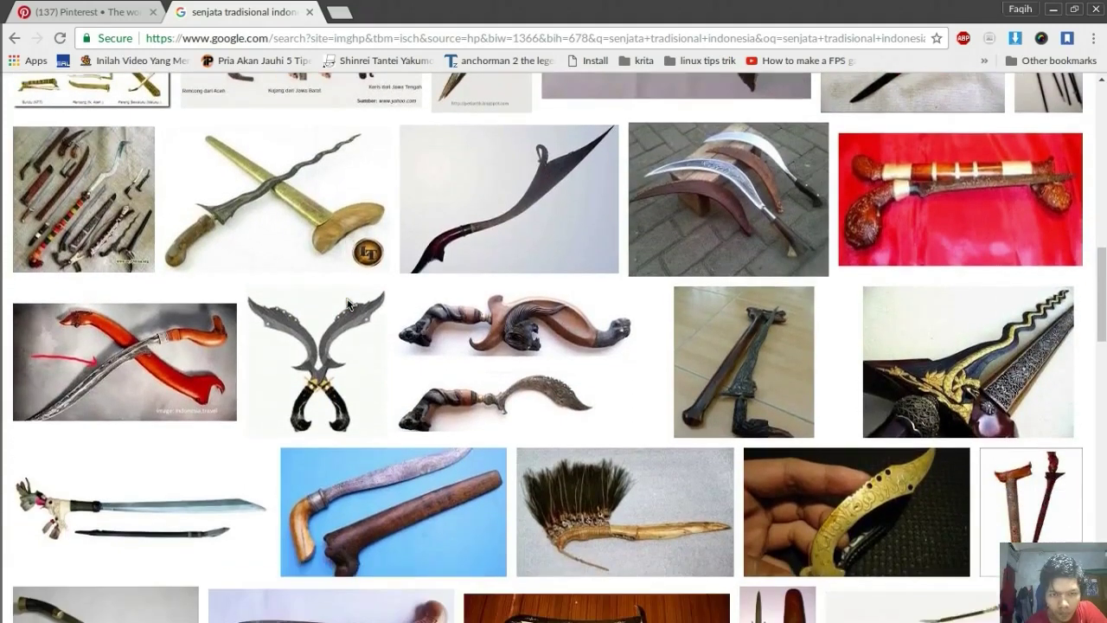
scroll(347, 304, "down", 1)
scroll(347, 303, "down", 4)
- Return to the Pinterest sword results and scroll through them
key("ctrl+Tab")
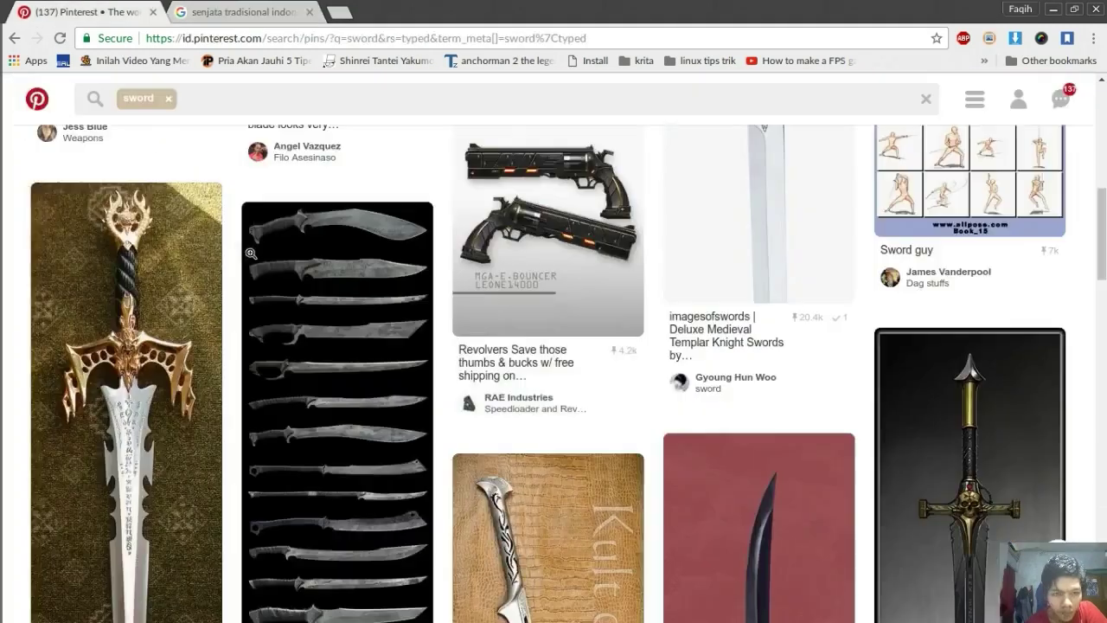
scroll(251, 252, "down", 3)
scroll(125, 347, "down", 2)
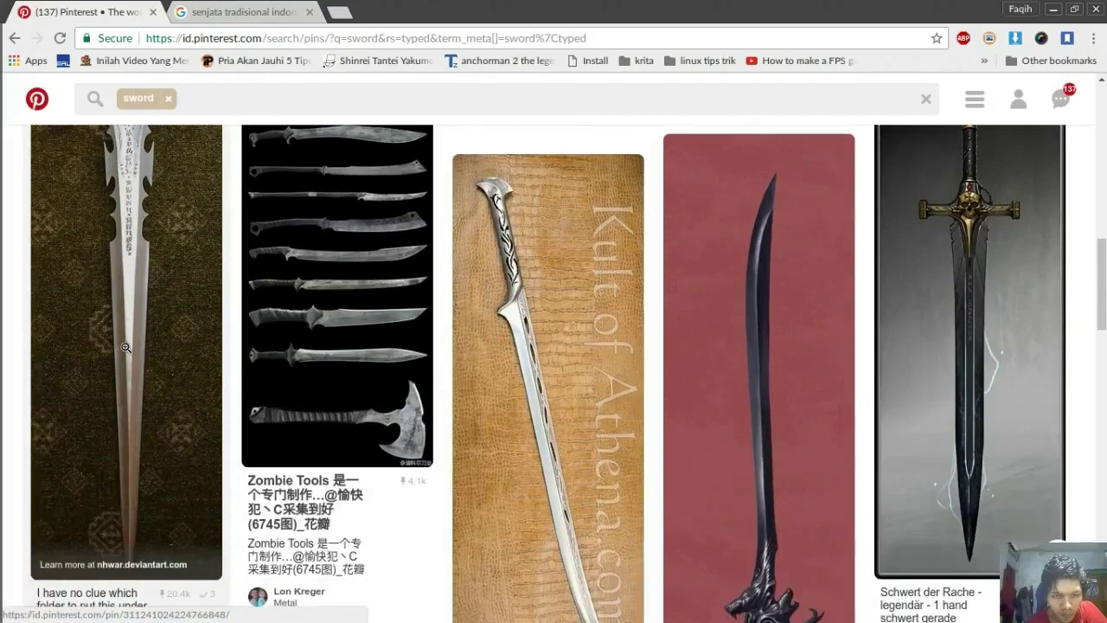
scroll(125, 348, "down", 1)
scroll(125, 351, "up", 2)
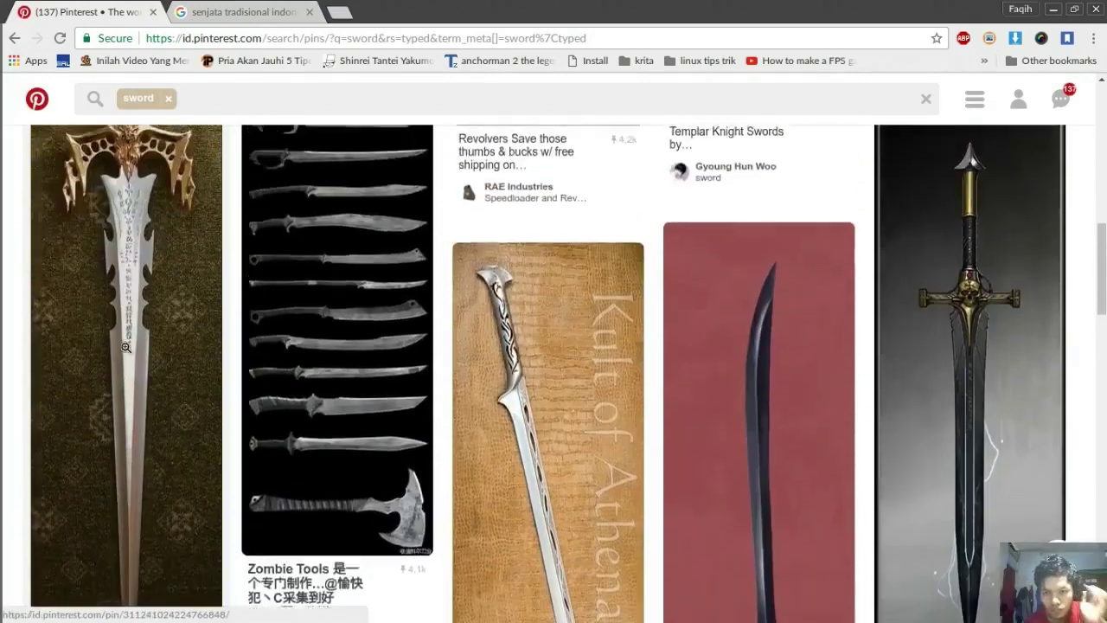
scroll(125, 349, "down", 6)
scroll(125, 347, "down", 2)
scroll(125, 346, "down", 1)
scroll(125, 347, "down", 2)
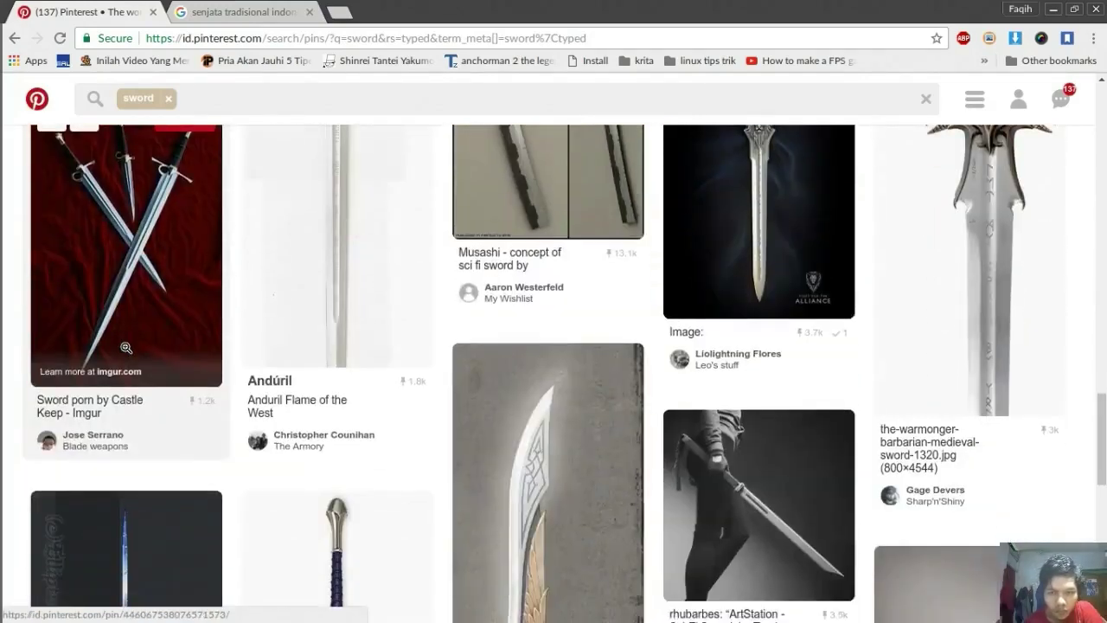
scroll(125, 347, "down", 3)
- Locate and open the Common Sword Types pin
scroll(125, 346, "down", 1)
scroll(126, 347, "down", 1)
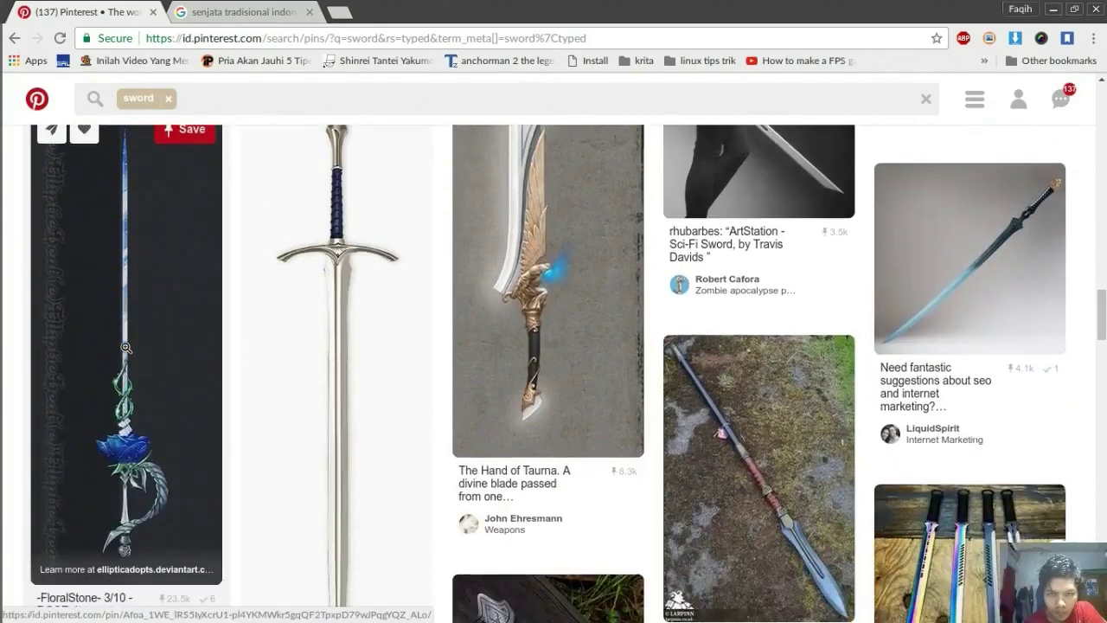
scroll(125, 347, "up", 2)
scroll(123, 348, "down", 2)
scroll(123, 348, "up", 5)
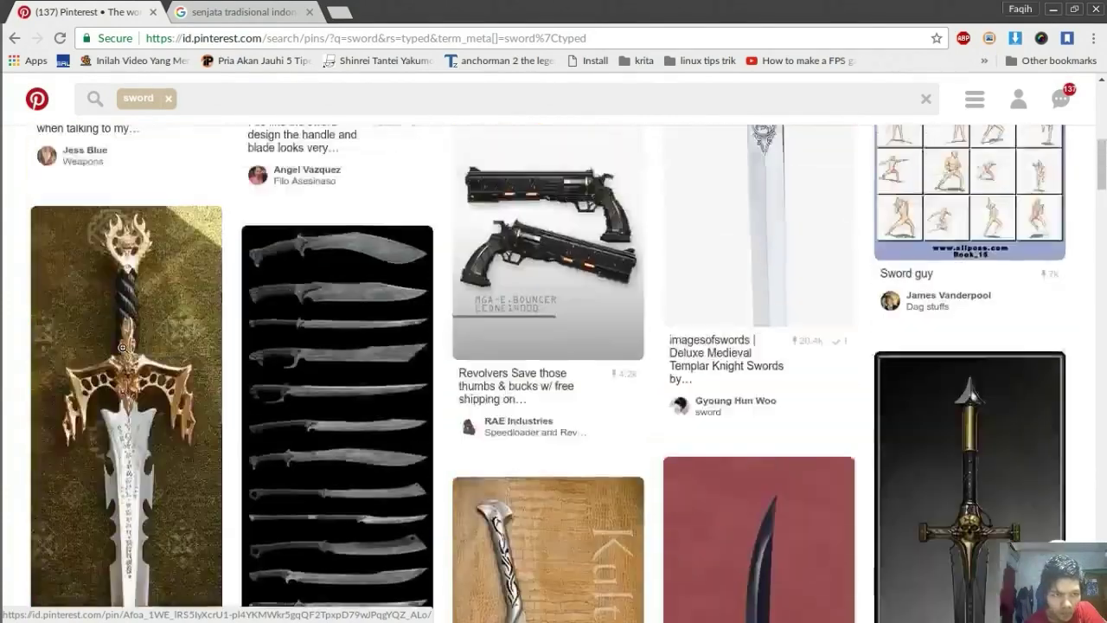
scroll(123, 347, "up", 8)
left_click(149, 336)
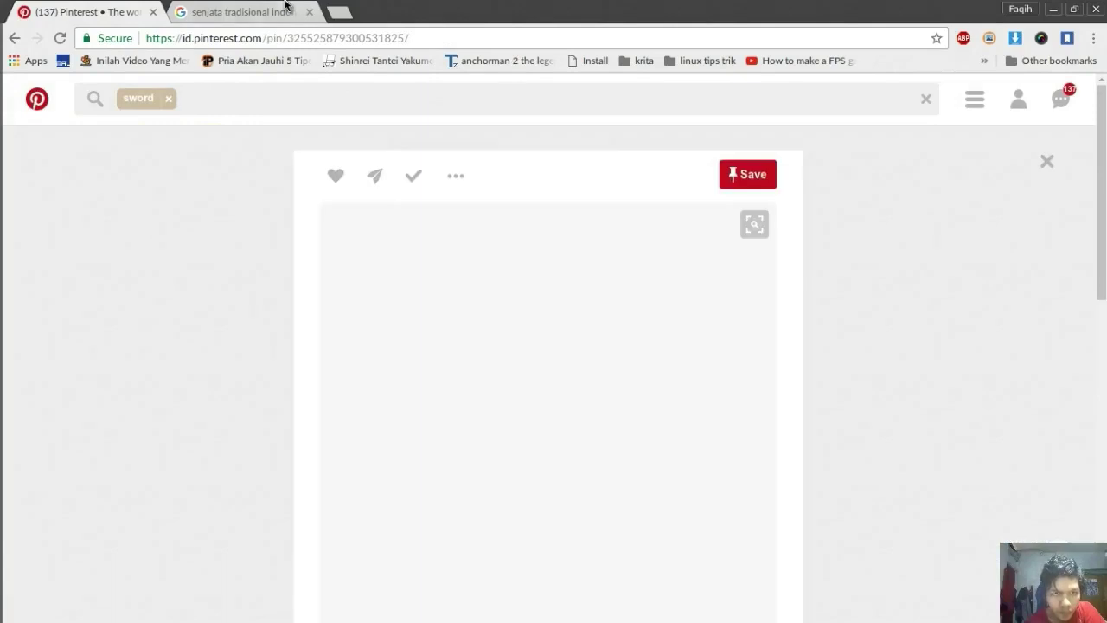
key("ctrl+Tab")
- Scroll the Indonesian weapon image results down to the kris and kujang images
scroll(425, 289, "down", 2)
scroll(425, 289, "down", 4)
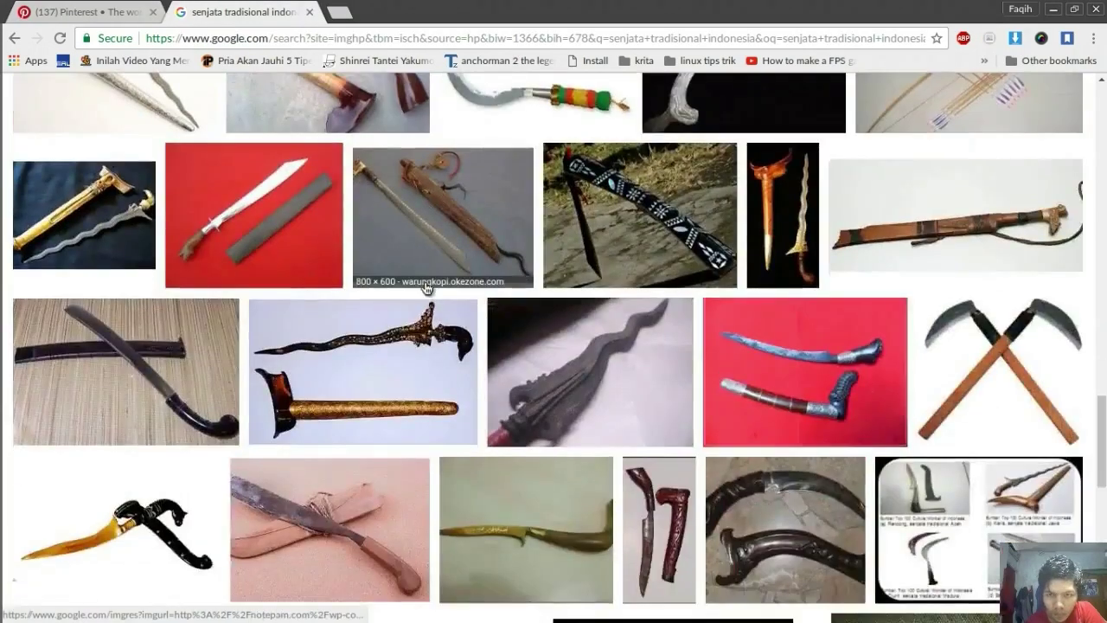
scroll(425, 289, "down", 3)
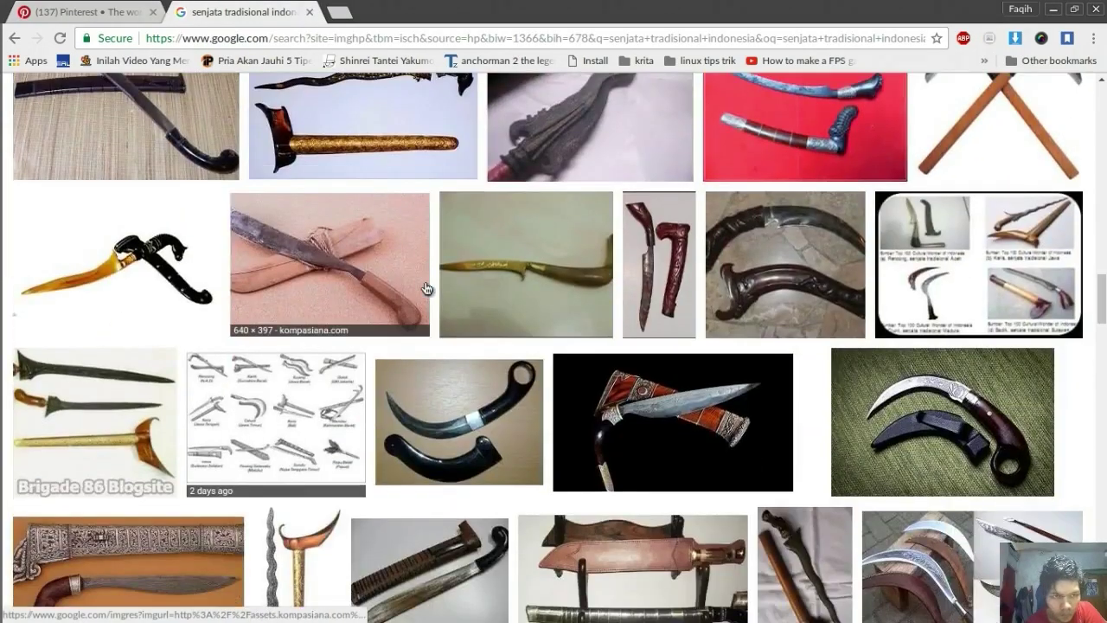
scroll(425, 289, "down", 7)
scroll(425, 288, "up", 1)
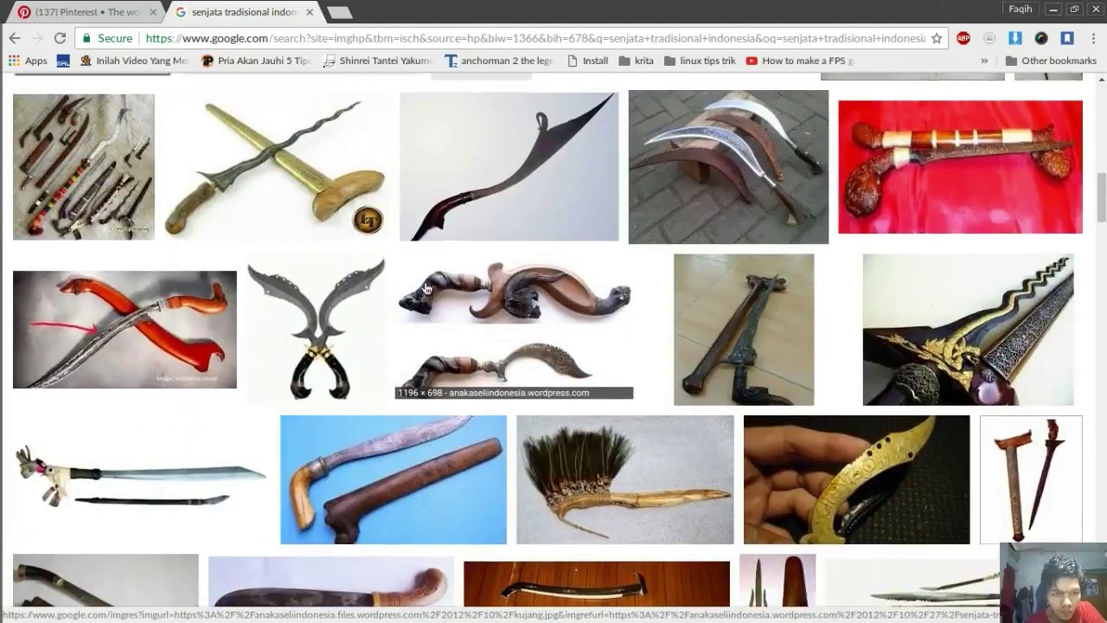
scroll(424, 289, "up", 4)
scroll(424, 289, "up", 4)
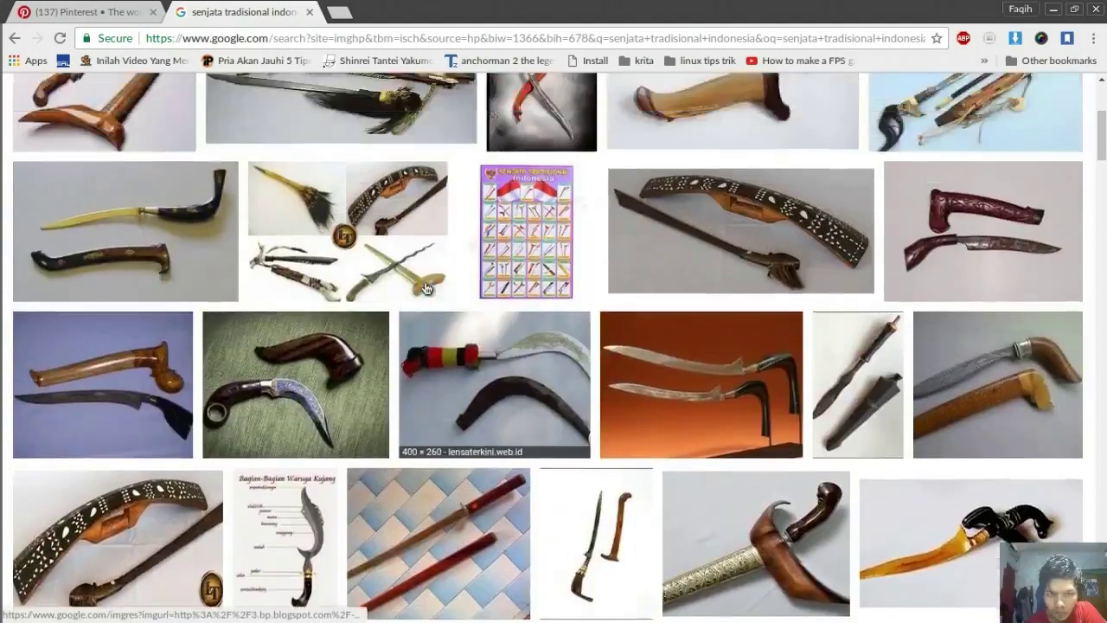
scroll(425, 289, "up", 3)
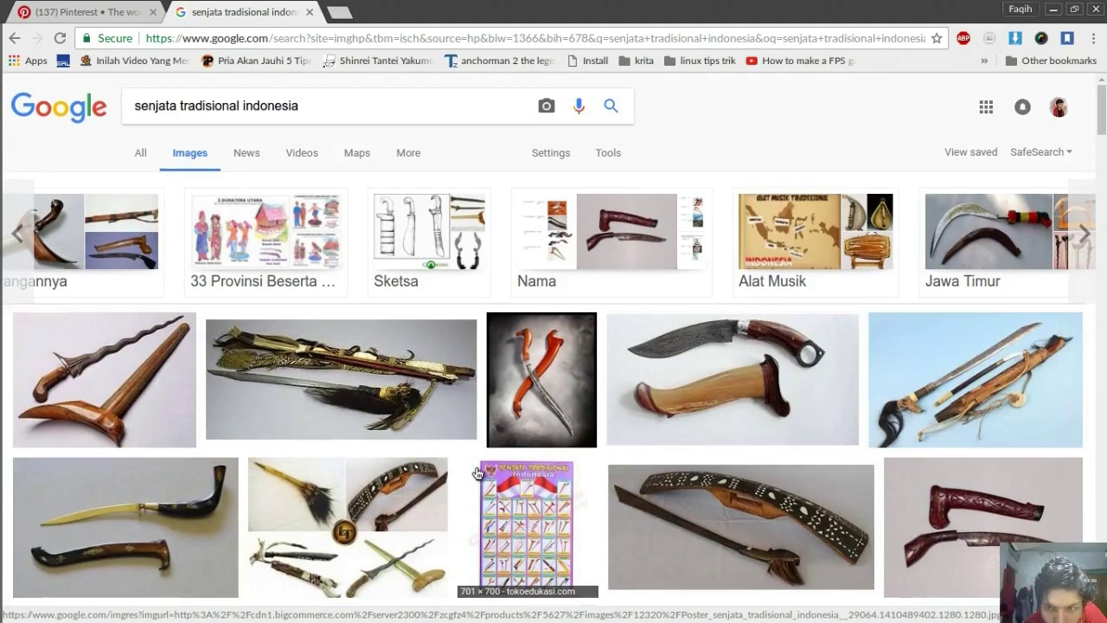
scroll(477, 472, "down", 2)
scroll(477, 472, "down", 1)
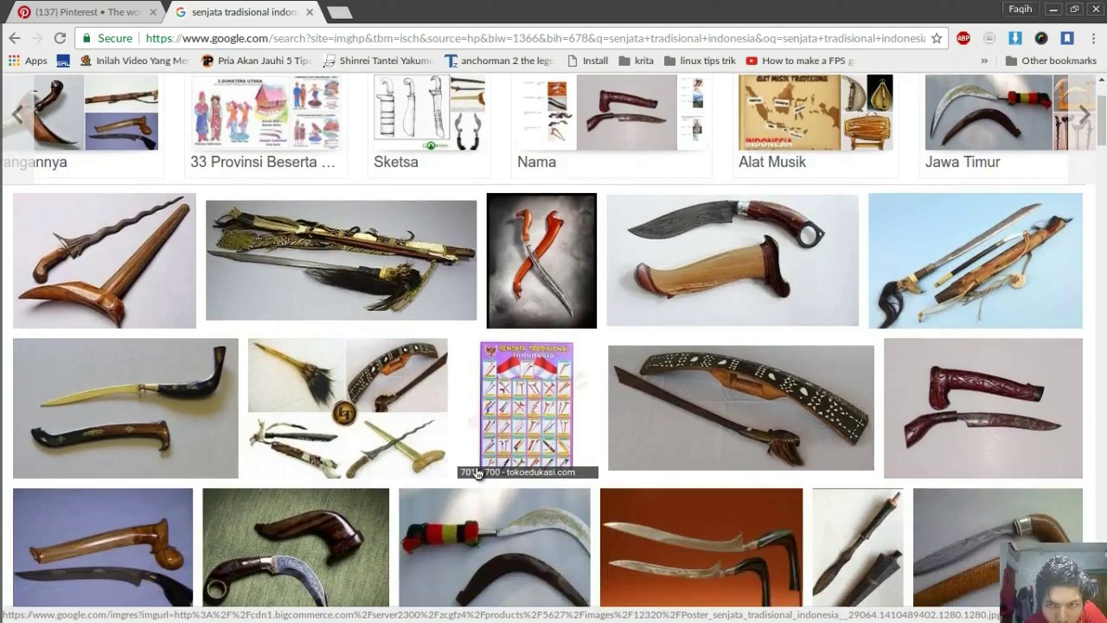
scroll(477, 472, "down", 1)
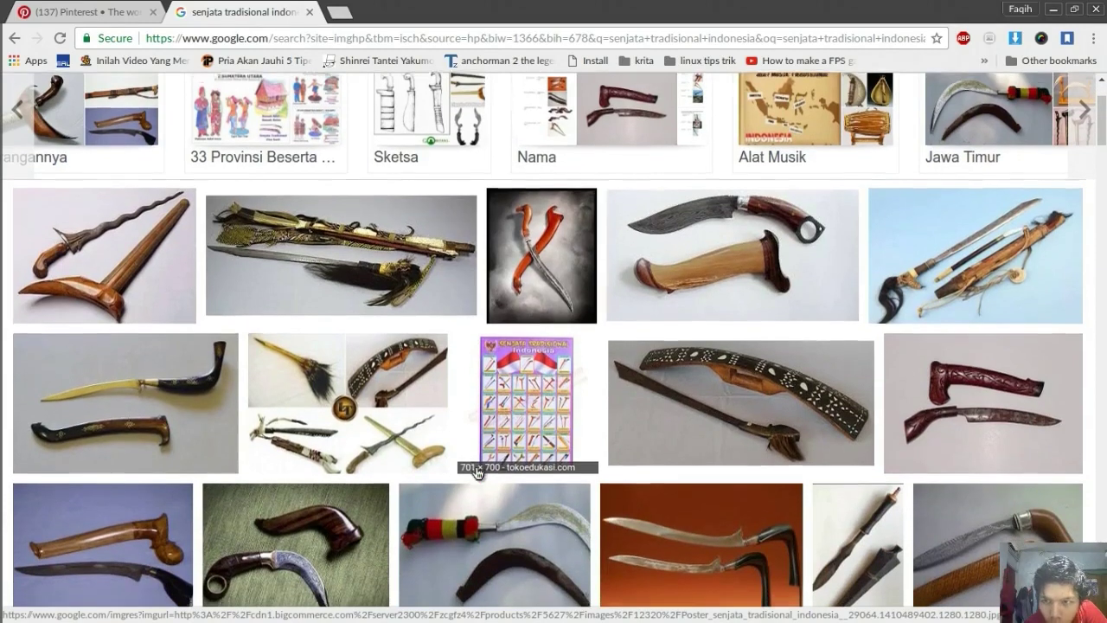
scroll(478, 472, "down", 2)
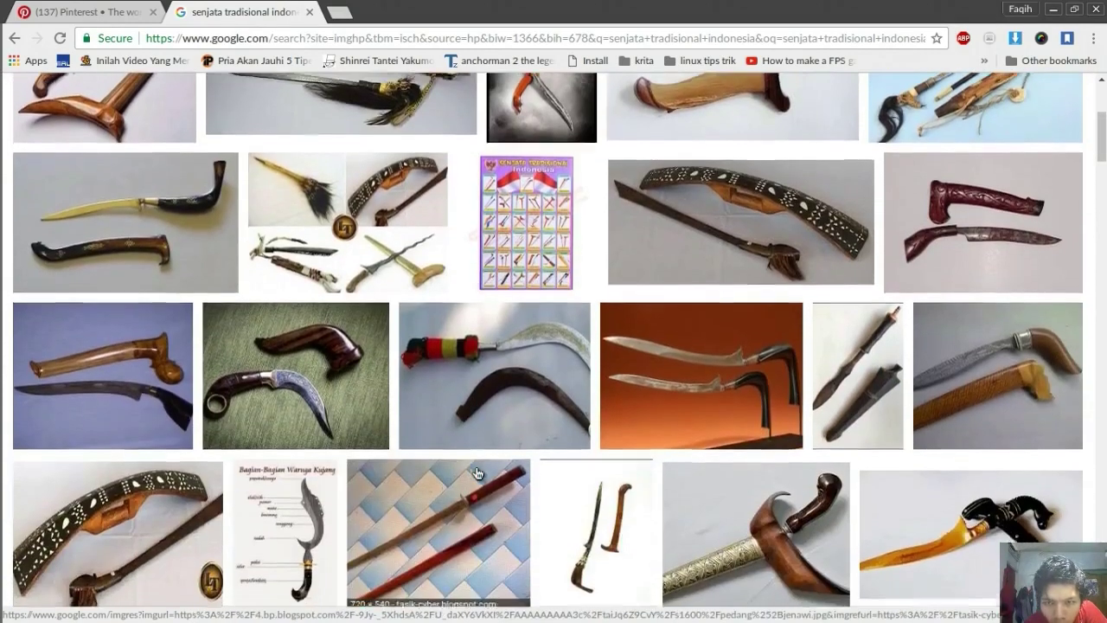
scroll(478, 472, "down", 3)
scroll(477, 472, "down", 4)
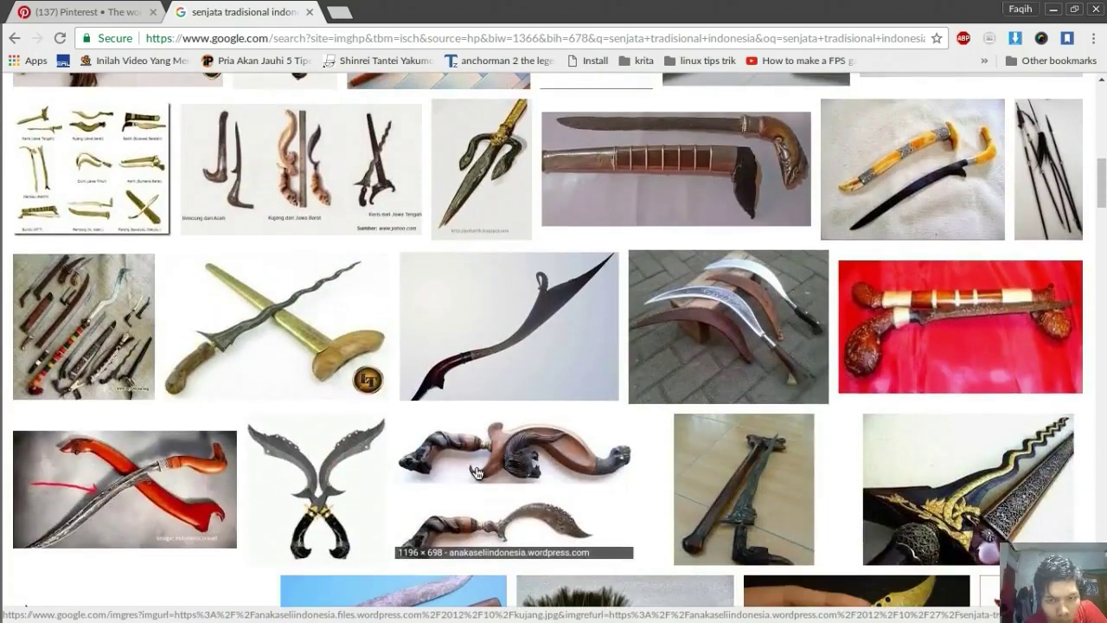
- Look over the loaded Common Sword Types chart on the Pinterest tab
left_click(86, 11)
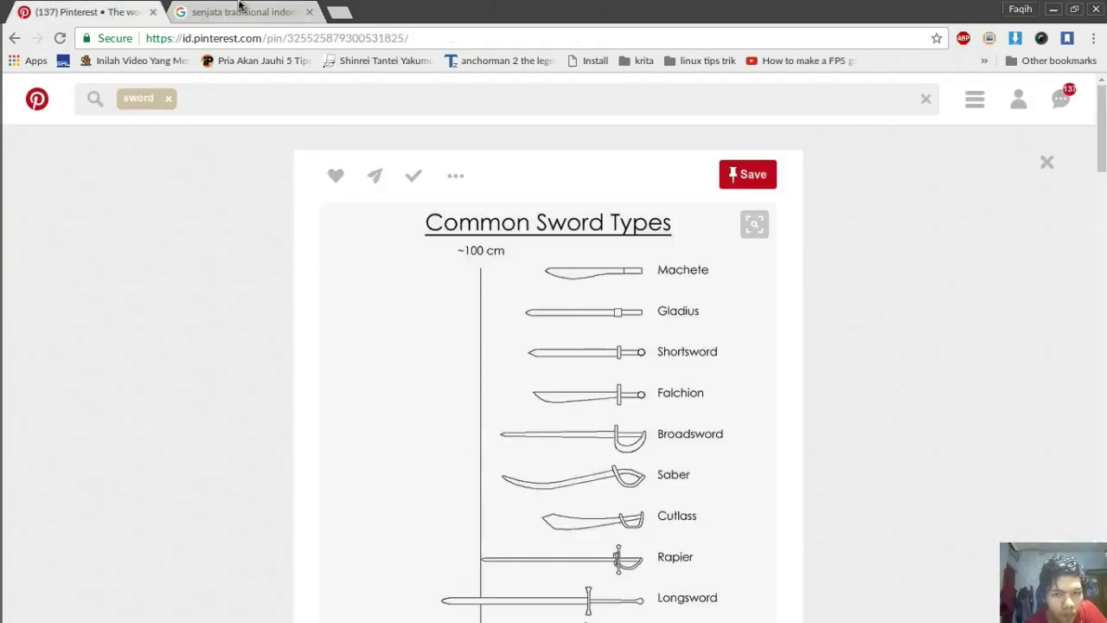
scroll(333, 272, "down", 3)
scroll(334, 272, "down", 3)
scroll(329, 260, "up", 6)
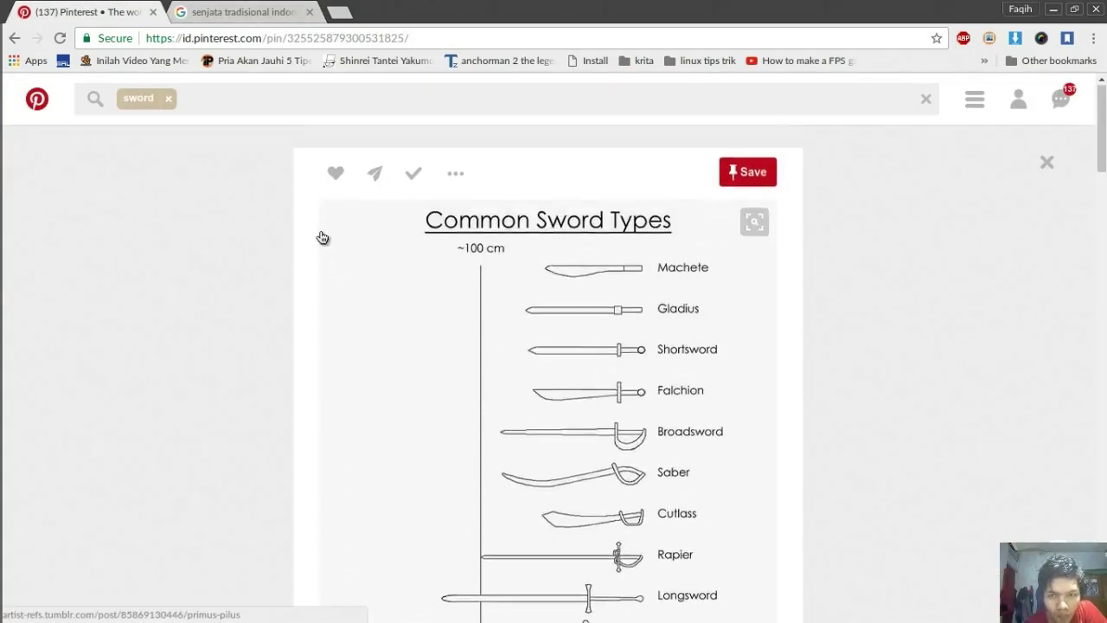
scroll(321, 237, "down", 4)
scroll(322, 237, "down", 4)
scroll(322, 237, "down", 1)
- Go back to the Indonesian weapon image results and keep scrolling
key("ctrl+Tab")
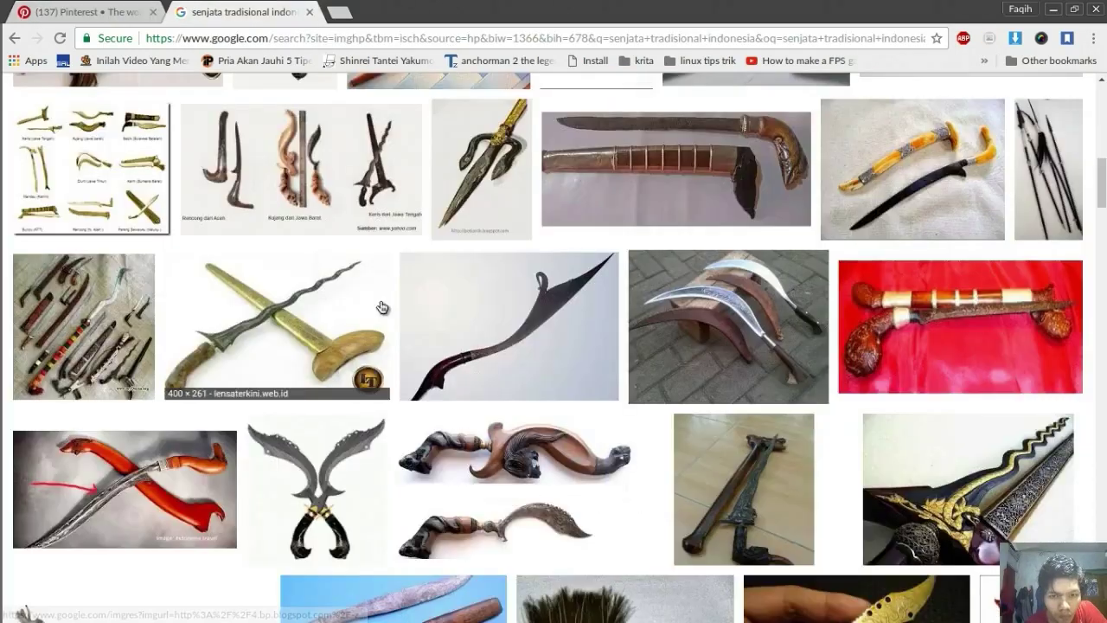
scroll(381, 307, "up", 1)
scroll(381, 307, "down", 1)
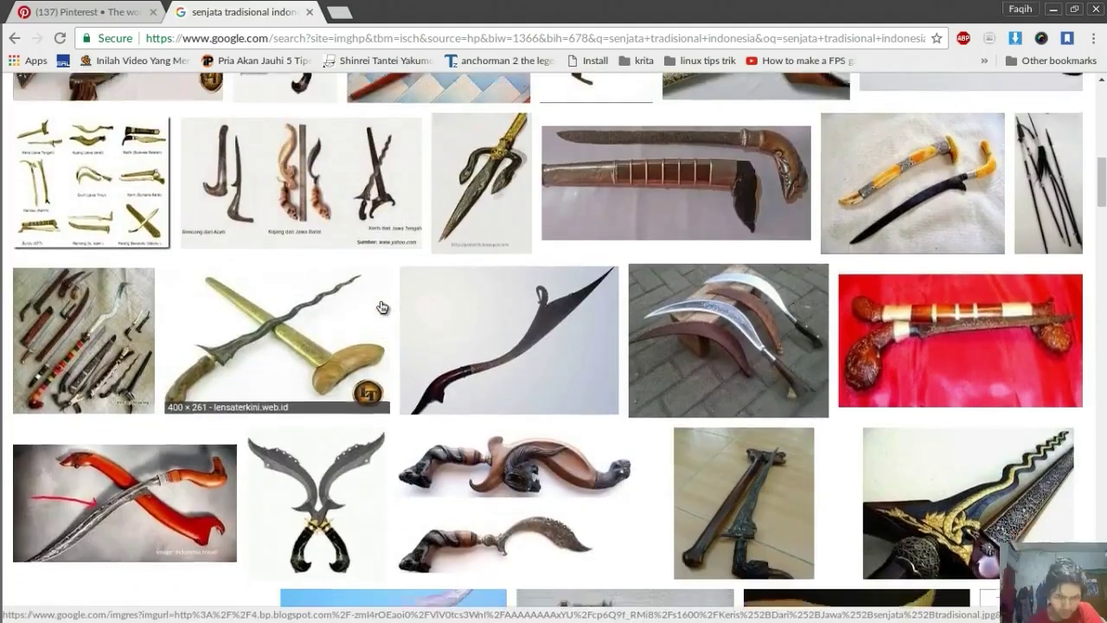
scroll(381, 307, "down", 4)
- Return to Krita and undo two trial curved blade strokes, leaving Layer 2 blank
key("alt+Tab")
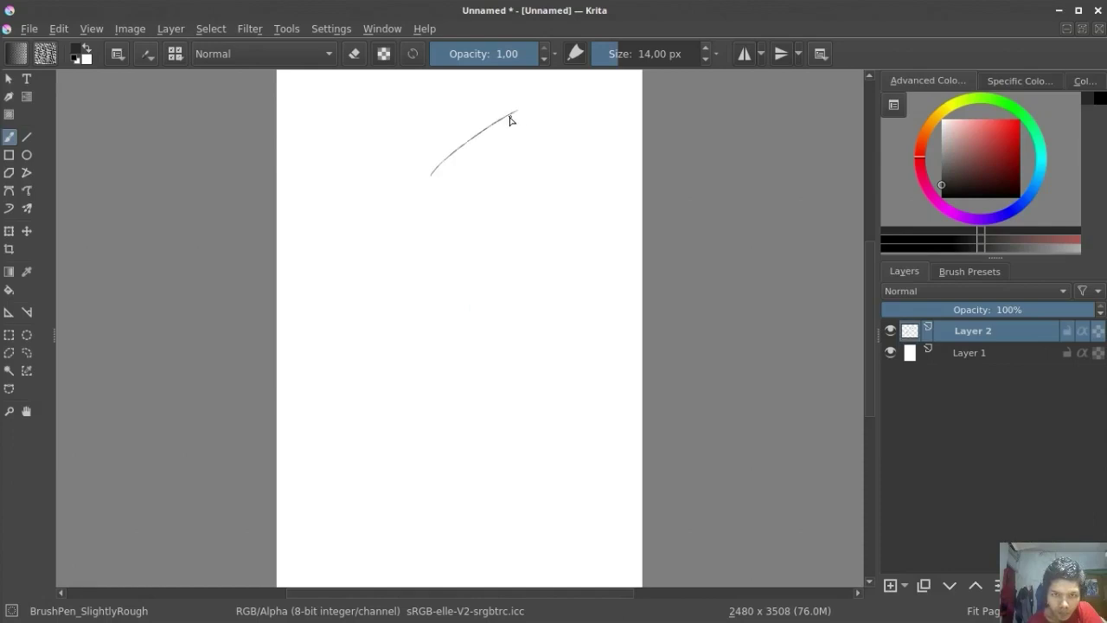
key("ctrl+z")
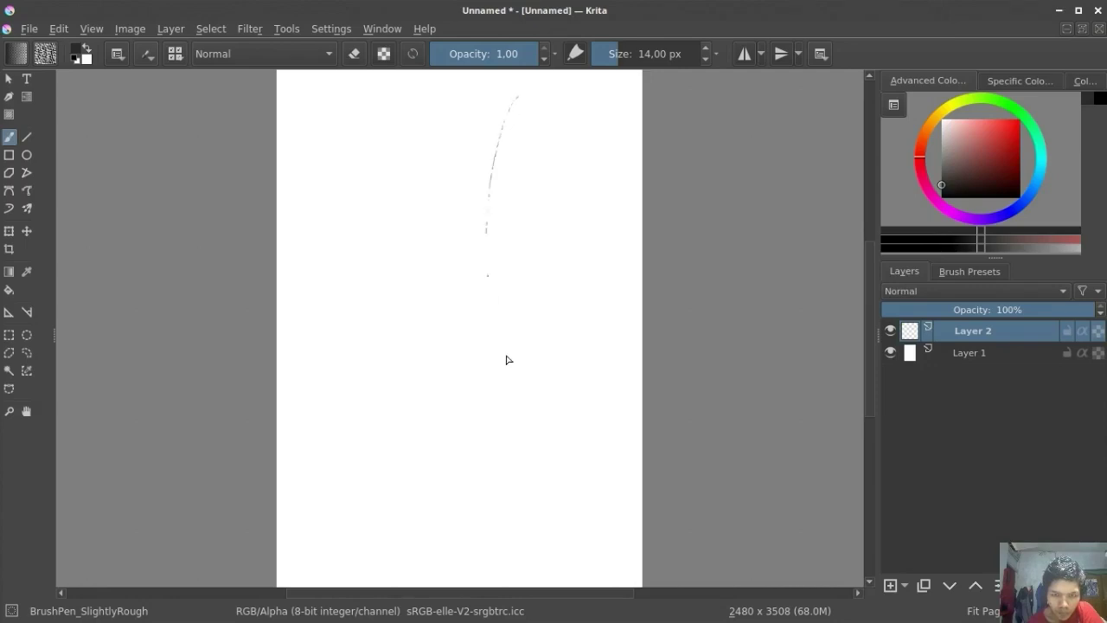
key("ctrl+z")
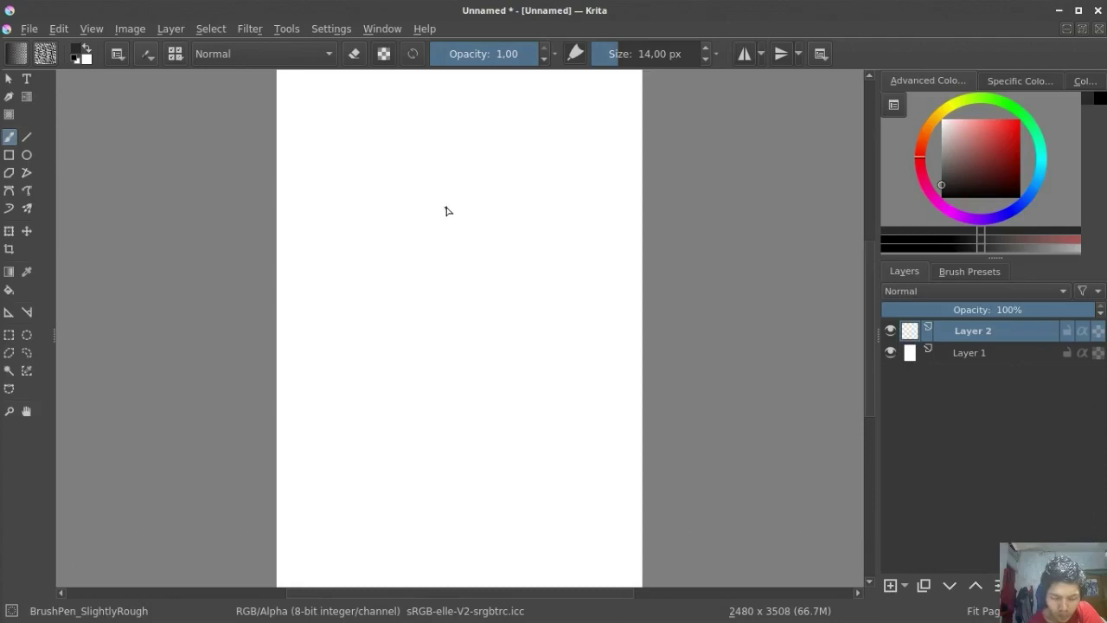
- Switch back to Chrome and scroll through the kujang, kris and sickle-shaped blade images
key("alt+Tab")
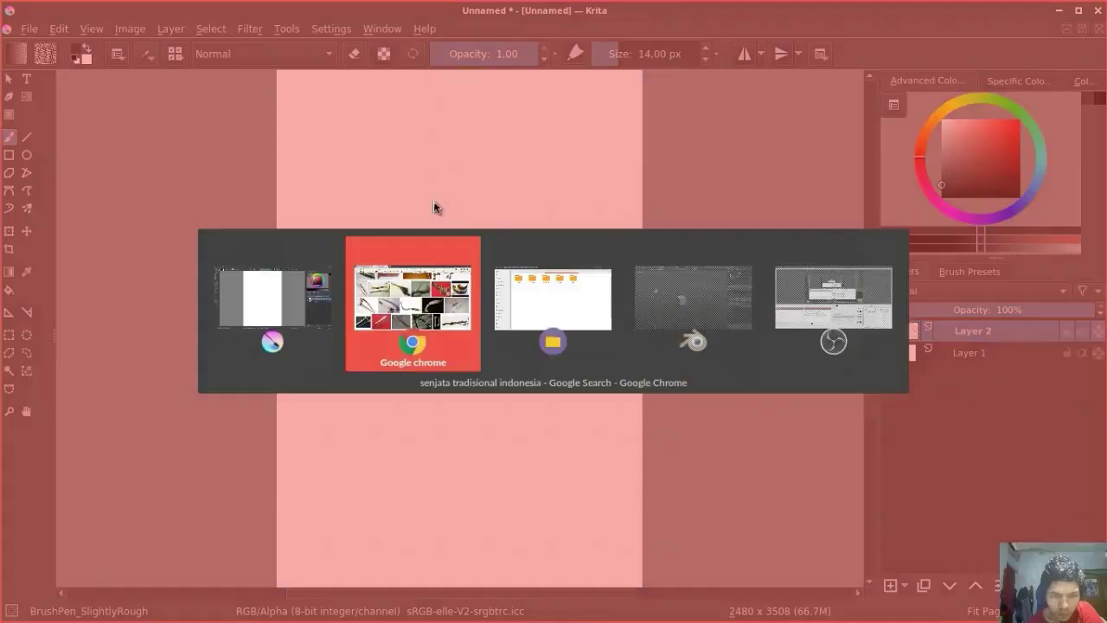
scroll(264, 388, "down", 2)
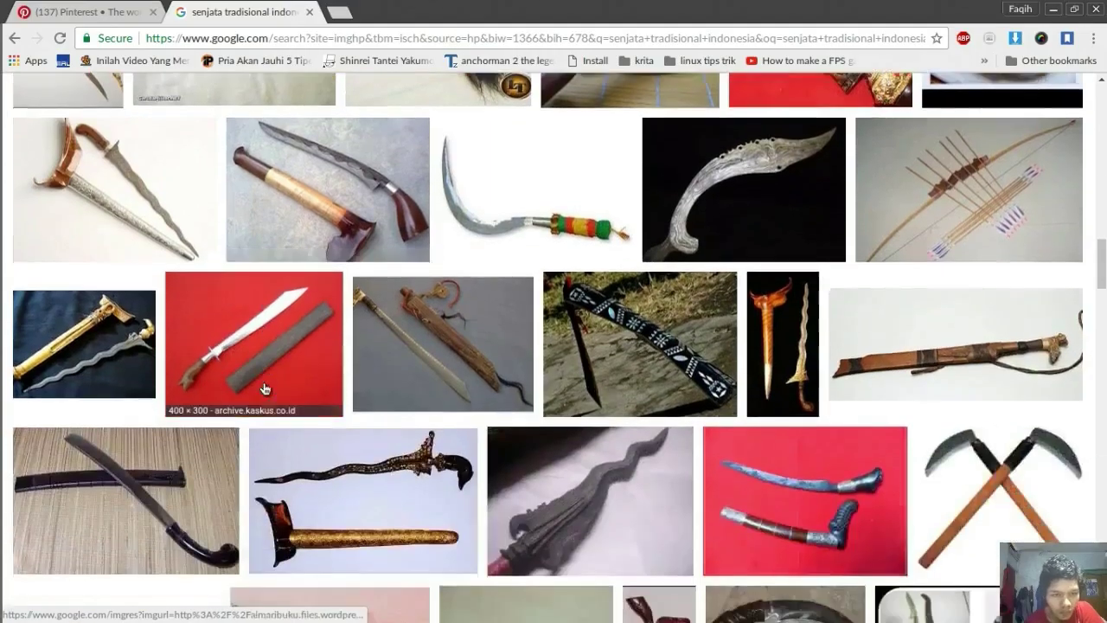
scroll(267, 385, "up", 5)
scroll(269, 378, "up", 1)
scroll(271, 375, "up", 1)
scroll(271, 375, "up", 3)
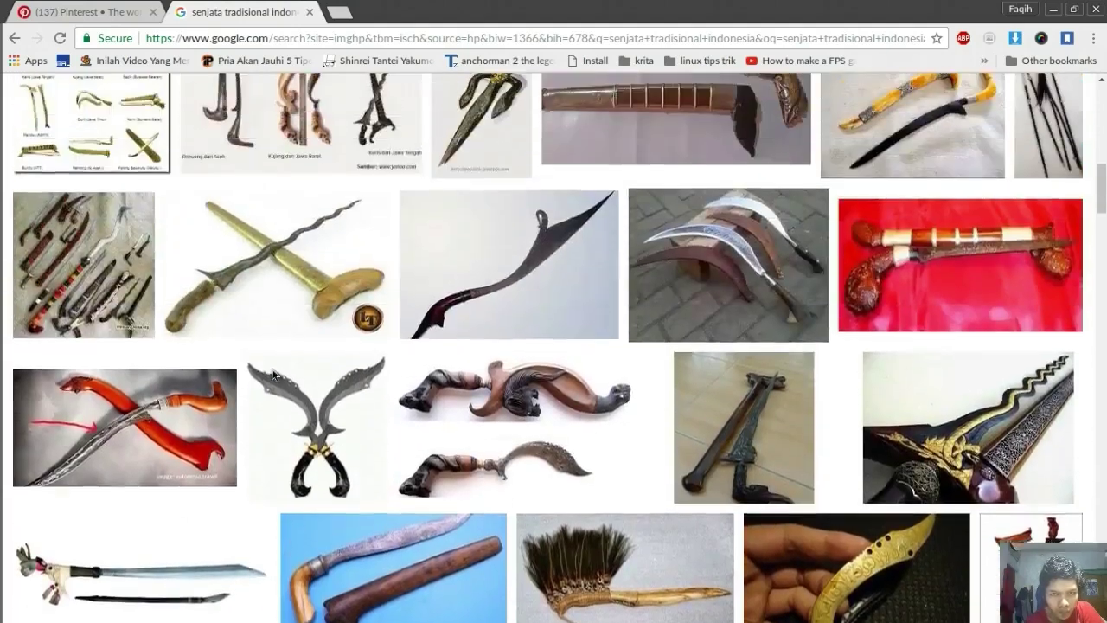
scroll(272, 375, "down", 2)
scroll(271, 375, "up", 3)
scroll(272, 375, "up", 1)
scroll(272, 374, "down", 2)
scroll(274, 375, "down", 5)
scroll(273, 374, "down", 3)
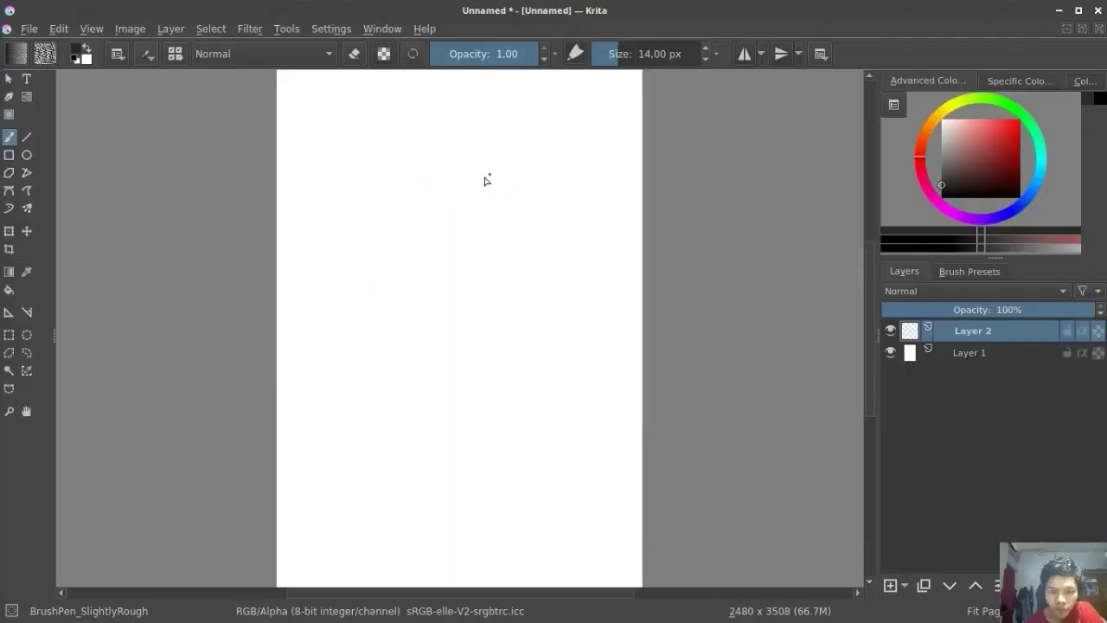
- Draw two straight vertical guide lines for the blade, removing a slanted one
key("v")
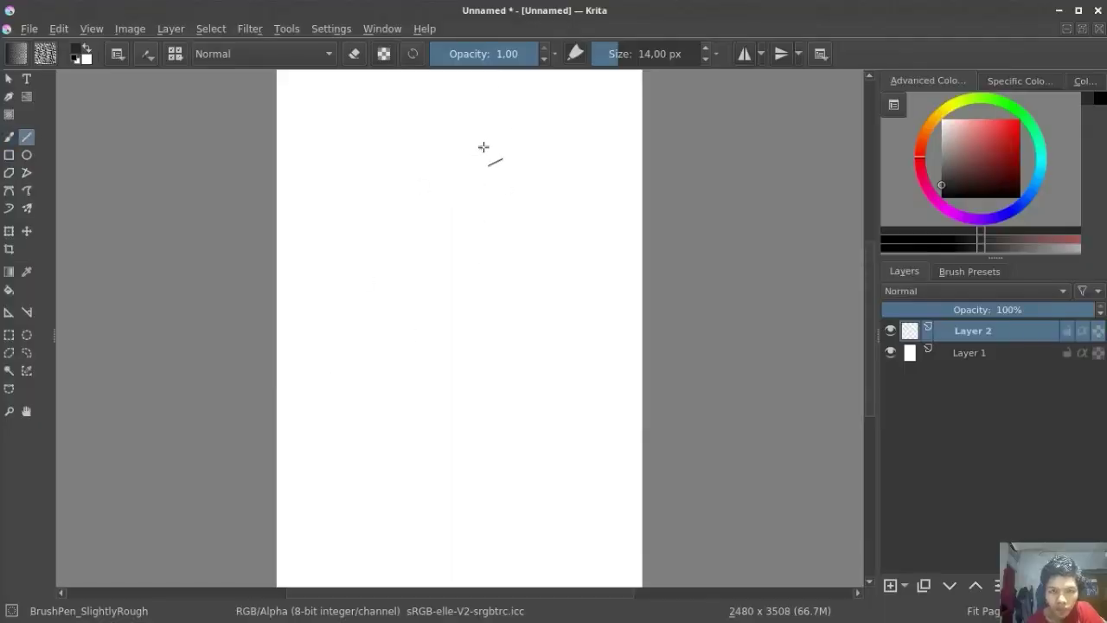
left_click_drag(492, 141, 514, 496)
left_click_drag(419, 134, 457, 510)
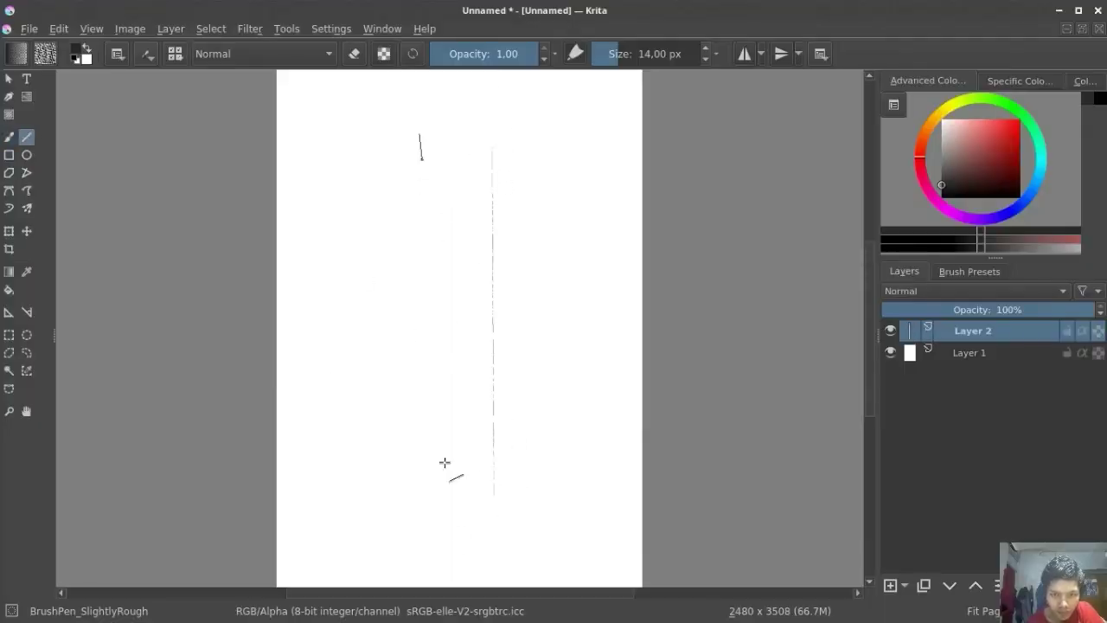
key("b")
key("ctrl+z")
left_click_drag(409, 152, 409, 493)
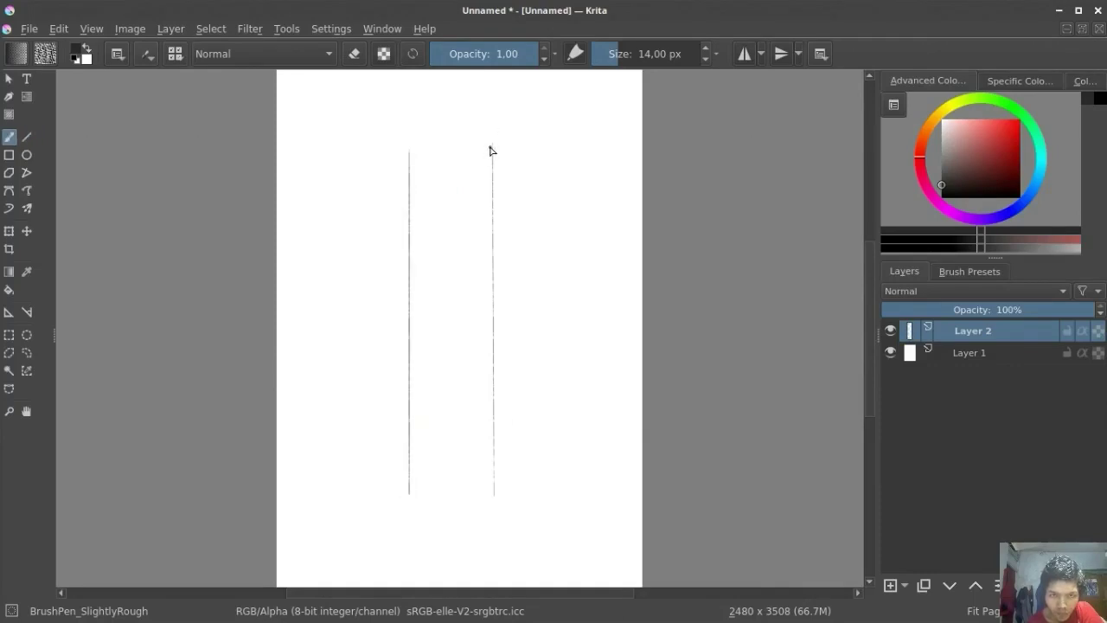
- Sketch the blade's curved edges, three diagonal guide strokes and the hooked hilt at the bottom
mouse_move(414, 247)
left_mouse_down()
mouse_move(465, 474)
mouse_move(452, 488)
left_mouse_up()
mouse_move(482, 134)
left_mouse_down()
mouse_move(447, 308)
mouse_move(489, 515)
left_mouse_up()
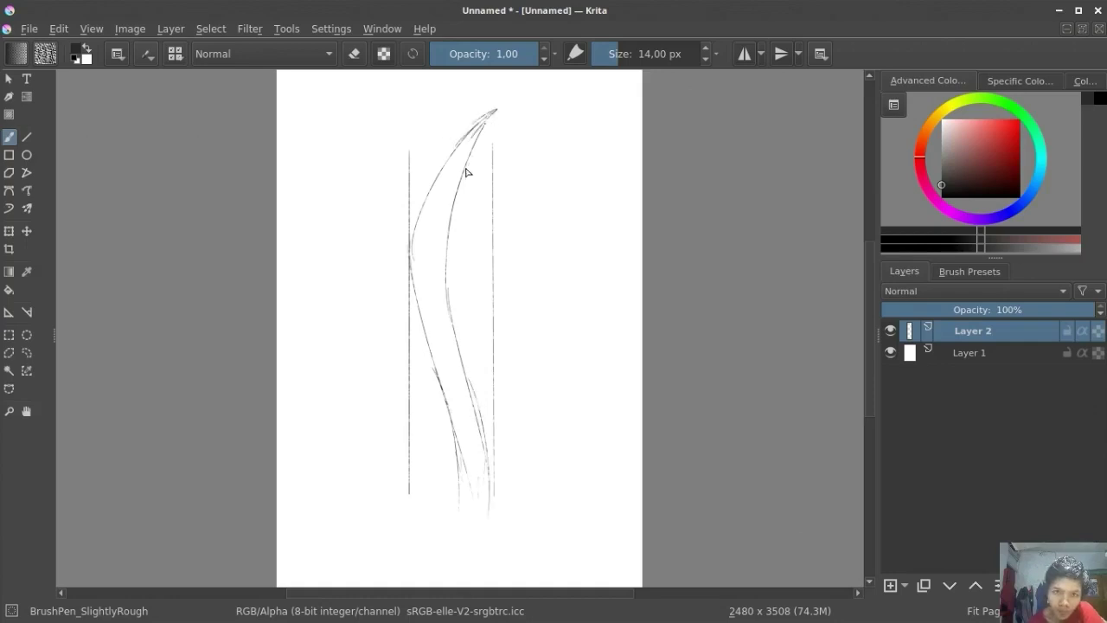
left_click_drag(420, 317, 461, 455)
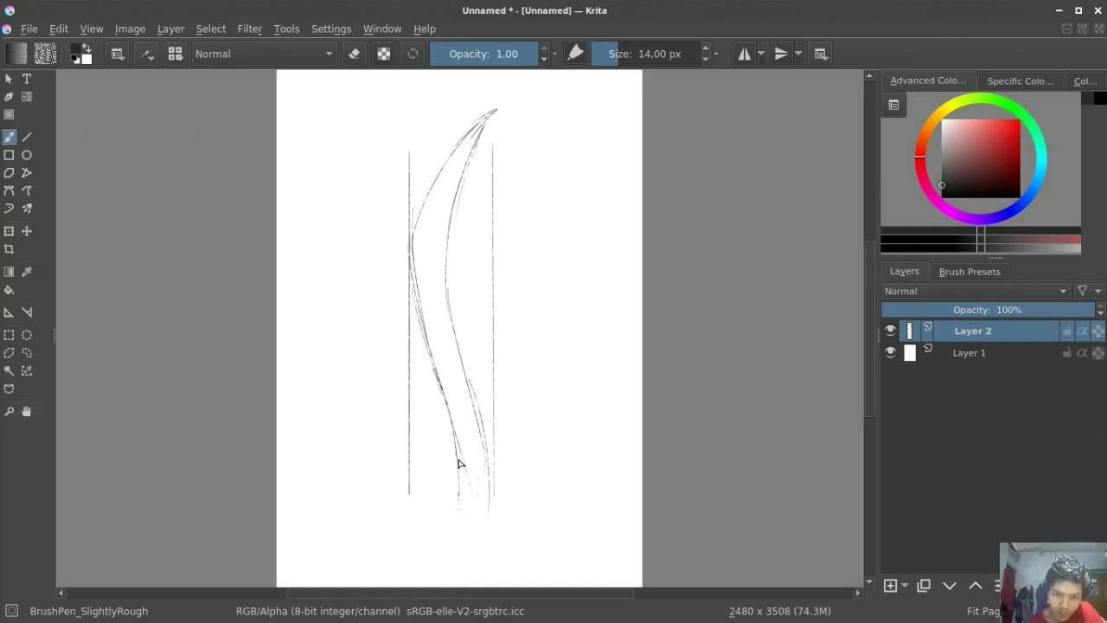
left_click_drag(394, 222, 500, 105)
left_click_drag(531, 161, 394, 337)
left_click_drag(504, 307, 411, 432)
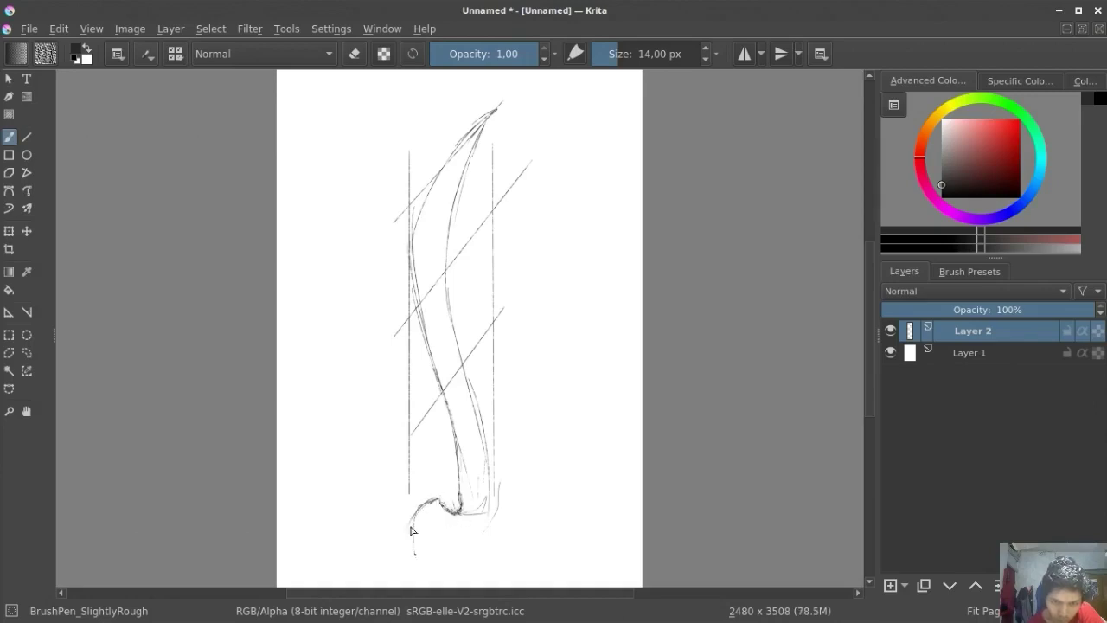
left_click_drag(441, 498, 415, 557)
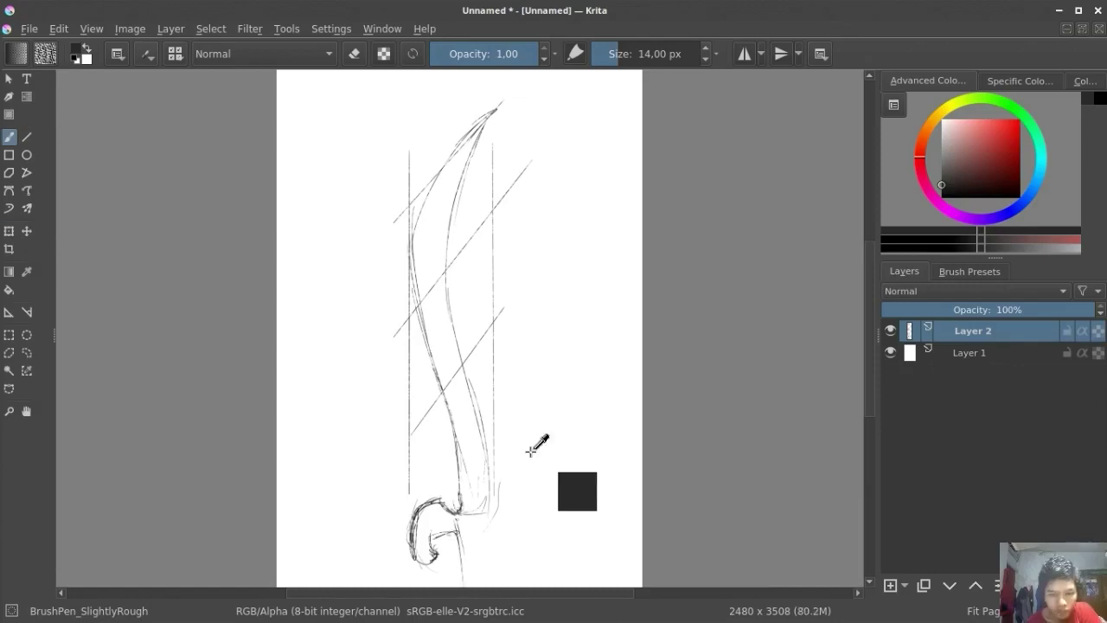
- Shrink the whole sword sketch with a transform so it fits the page
key("ctrl+t")
scroll(563, 393, "down", 2)
left_click_drag(539, 519, 521, 448)
scroll(522, 448, "up", 2)
key("Return")
- Darken the hooked hilt curve and the blade's upper edge line with the brush
key("b")
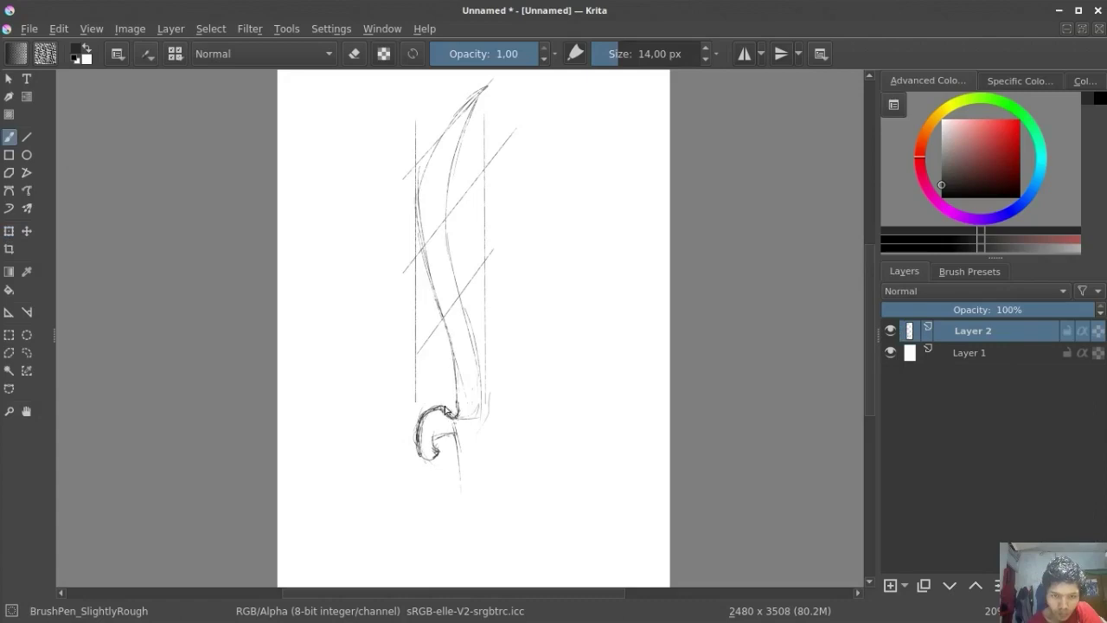
left_click_drag(446, 410, 458, 418)
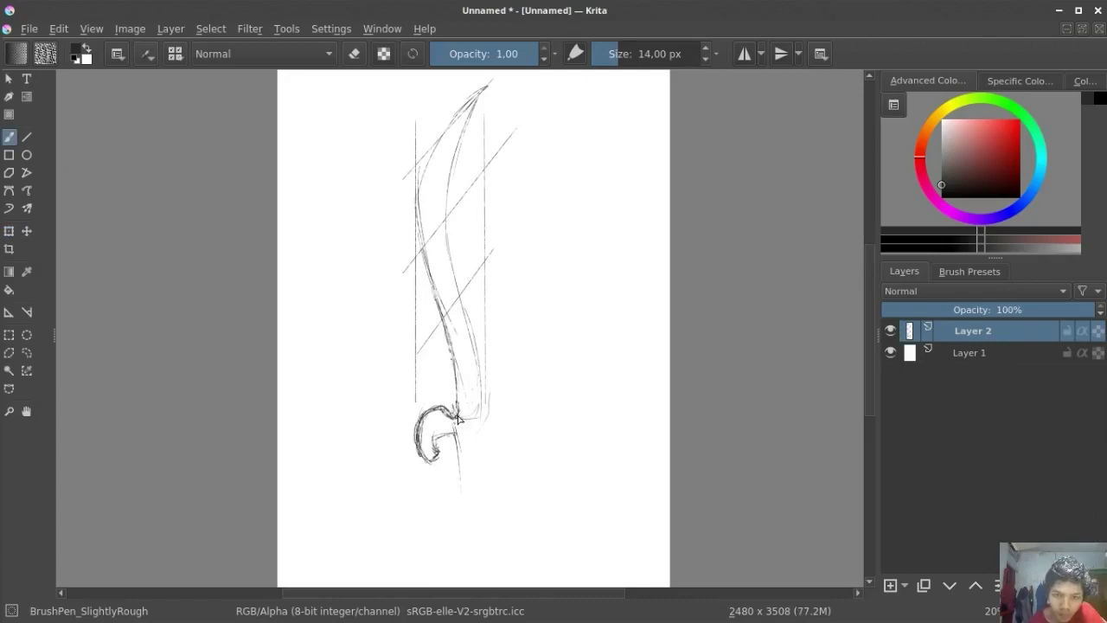
left_click_drag(468, 120, 455, 164)
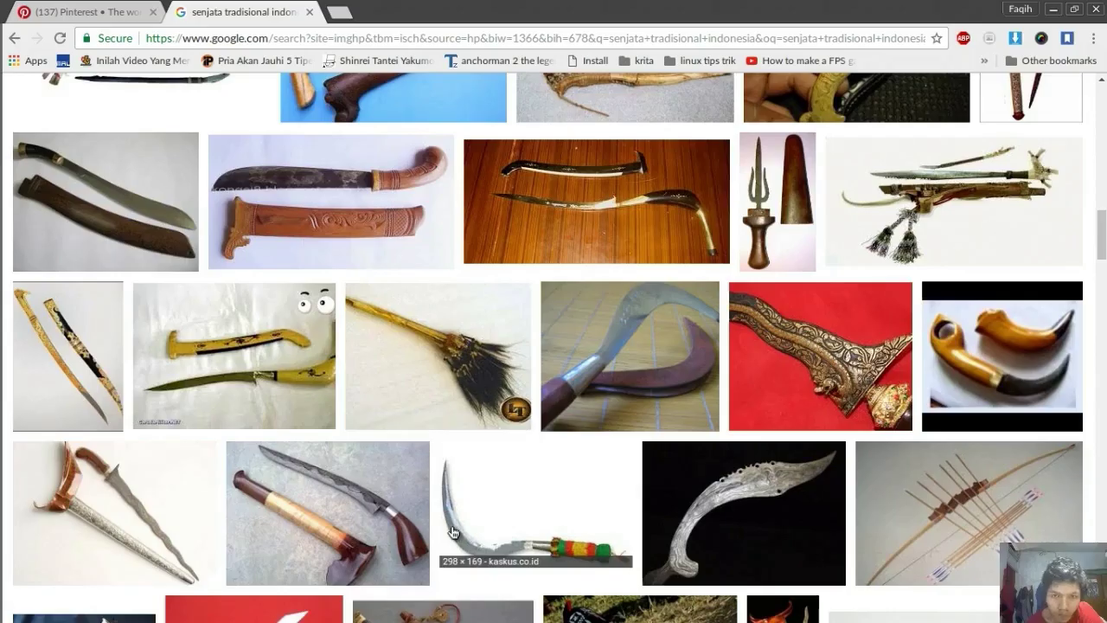
- Bring up the Pinterest 'sword' search results in Chrome
scroll(456, 528, "up", 2)
scroll(456, 529, "down", 4)
scroll(455, 528, "up", 3)
scroll(456, 528, "up", 5)
key("alt+Tab")
key("alt+Tab")
key("ctrl+Tab")
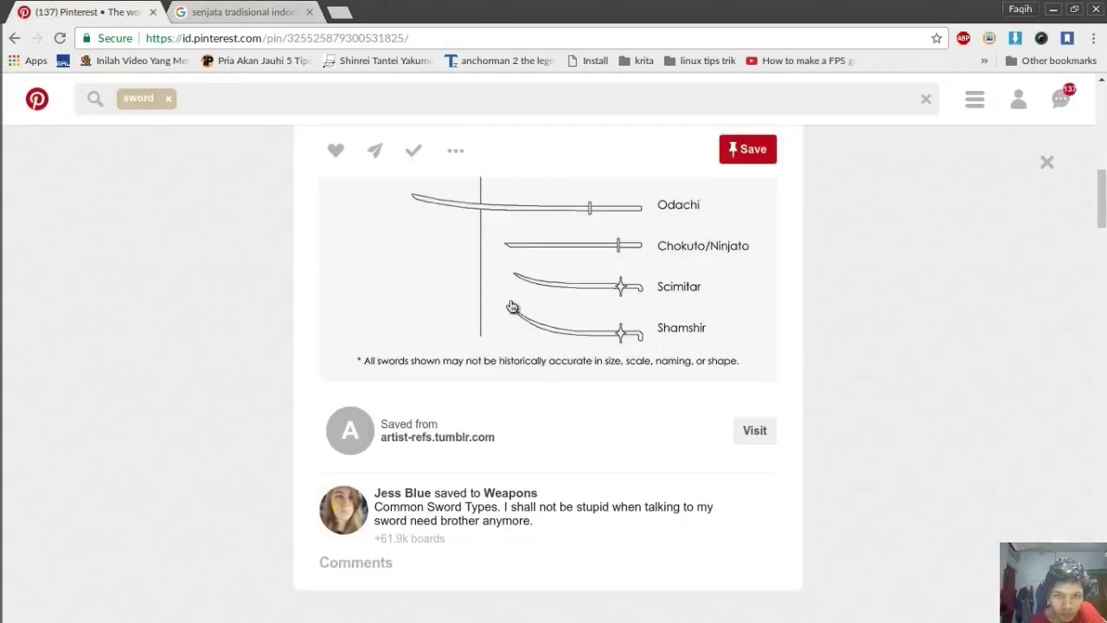
key("alt+Left")
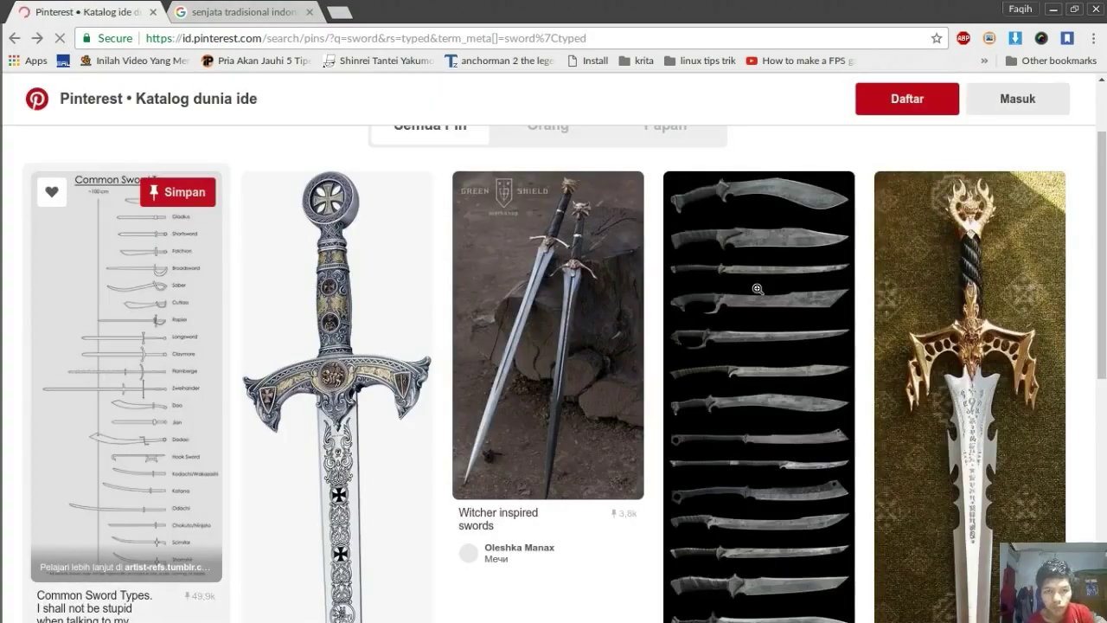
- Scroll down through the Templar, Witcher and Zombie Tools sword pins
scroll(1020, 256, "down", 2)
scroll(553, 372, "down", 3)
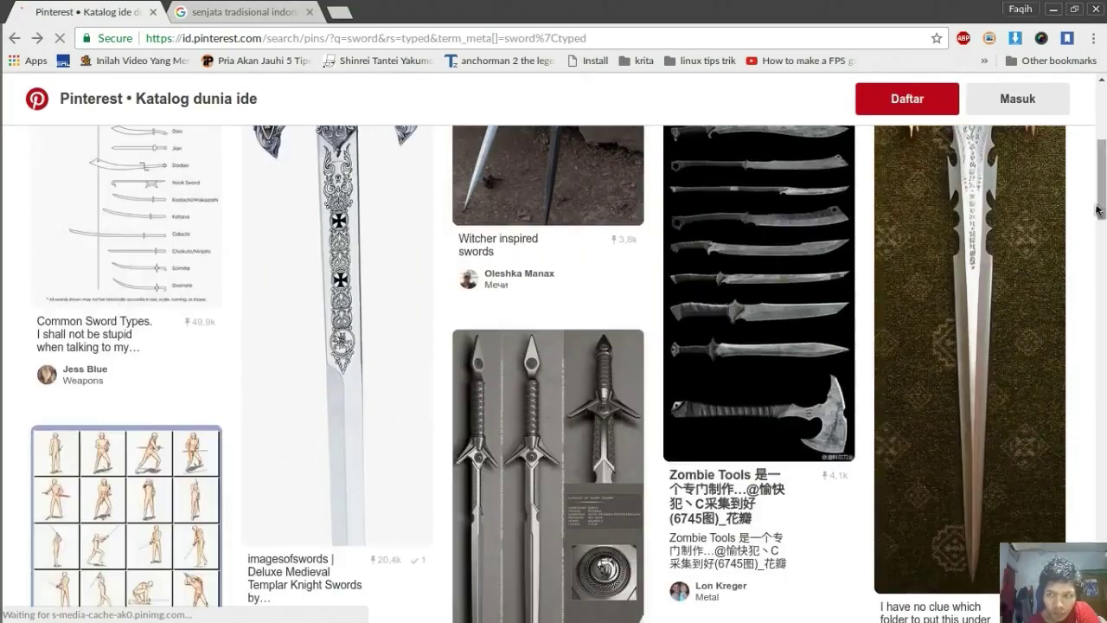
scroll(554, 372, "down", 5)
scroll(553, 372, "down", 2)
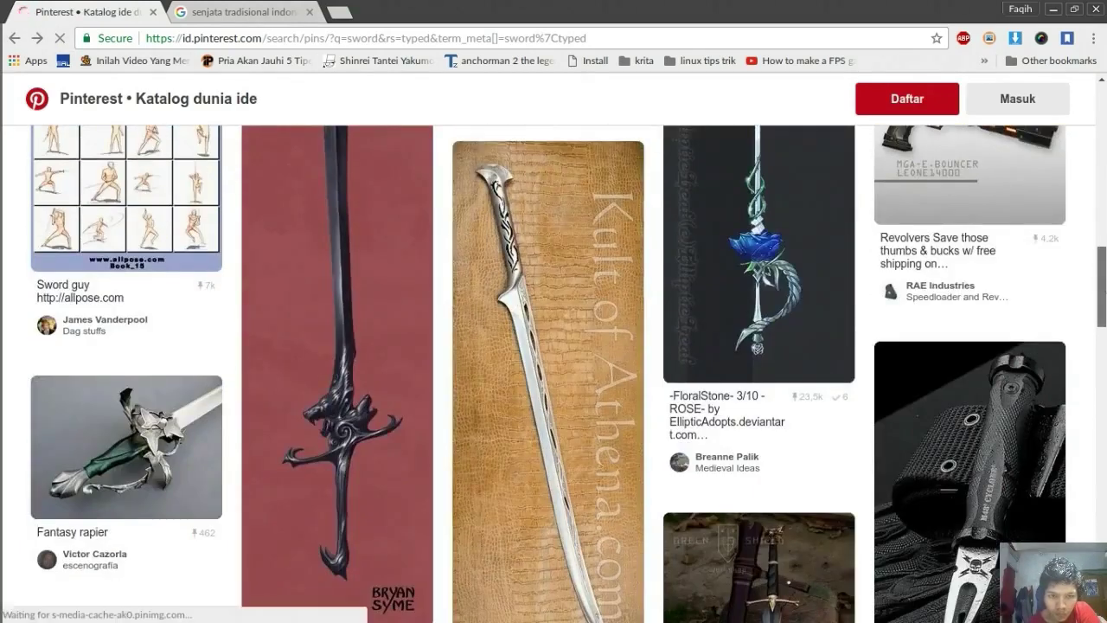
scroll(554, 372, "down", 1)
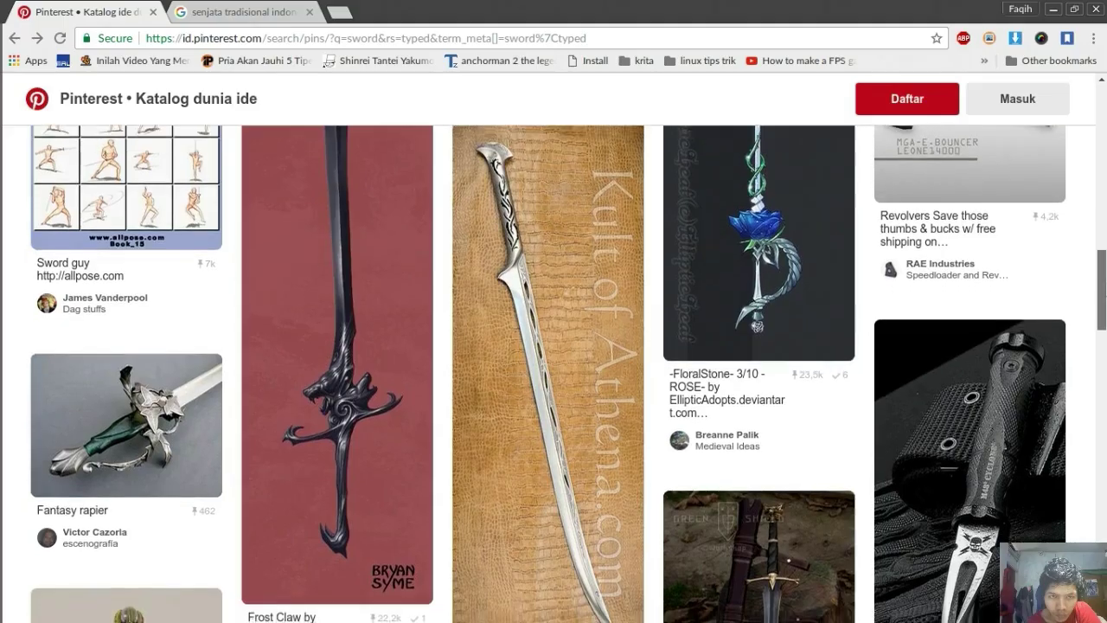
scroll(553, 372, "down", 2)
scroll(554, 372, "down", 3)
scroll(553, 372, "down", 3)
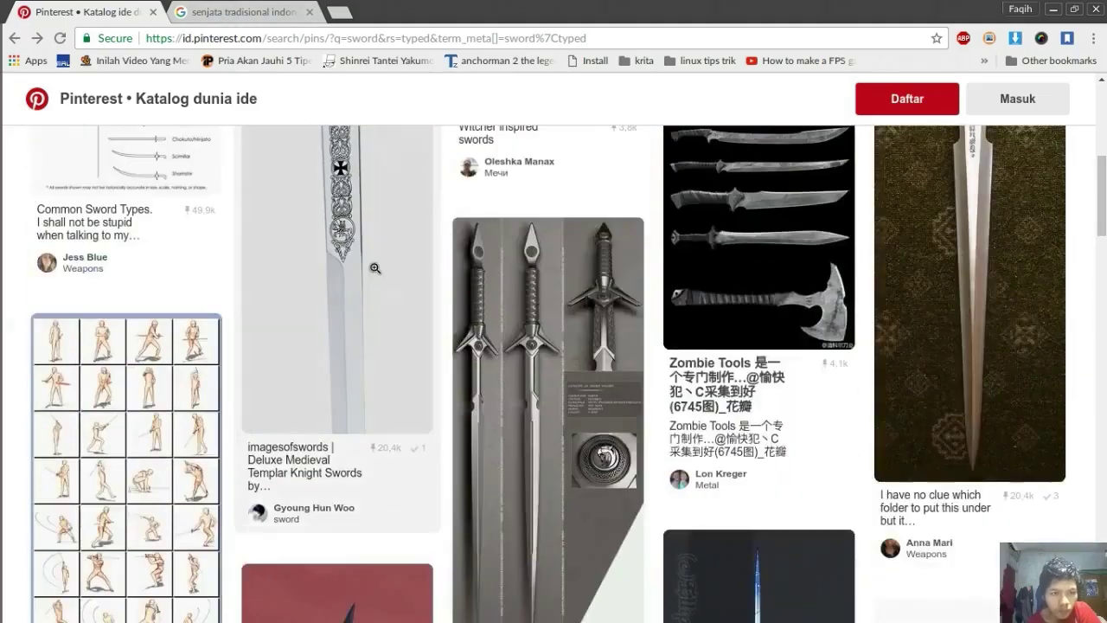
- Switch back to the sword sketch in Krita
key("alt+Tab")
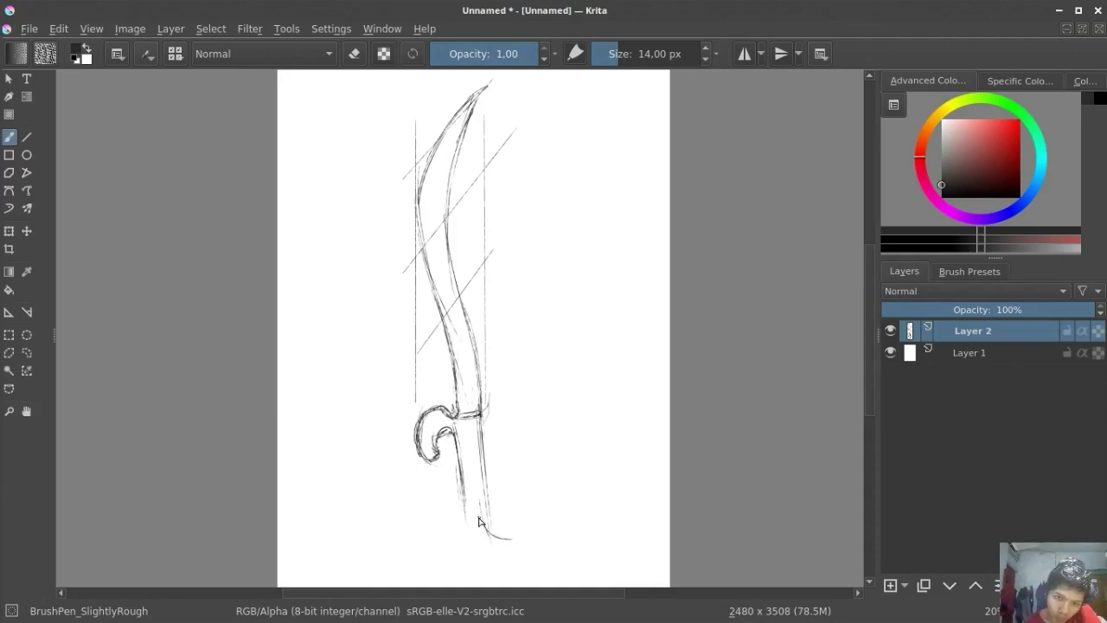
- Scroll back and forth through the Pinterest sword pins
key("alt+Tab")
scroll(307, 317, "down", 5)
scroll(311, 364, "up", 10)
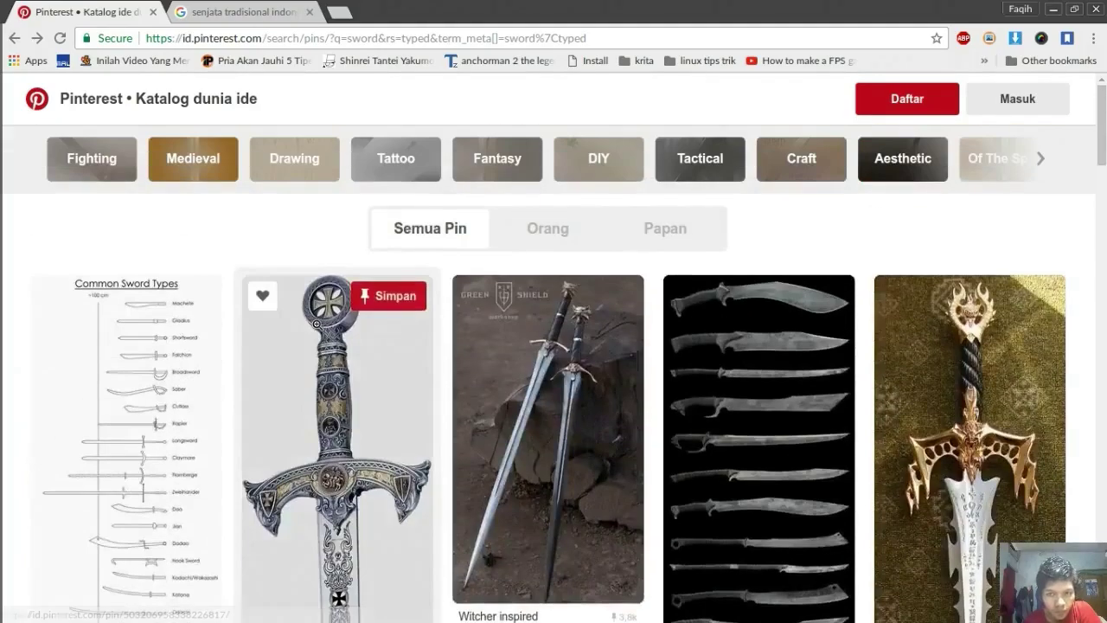
scroll(313, 389, "down", 10)
scroll(317, 417, "down", 5)
scroll(318, 417, "up", 2)
scroll(318, 418, "down", 5)
scroll(317, 417, "up", 1)
scroll(317, 418, "up", 1)
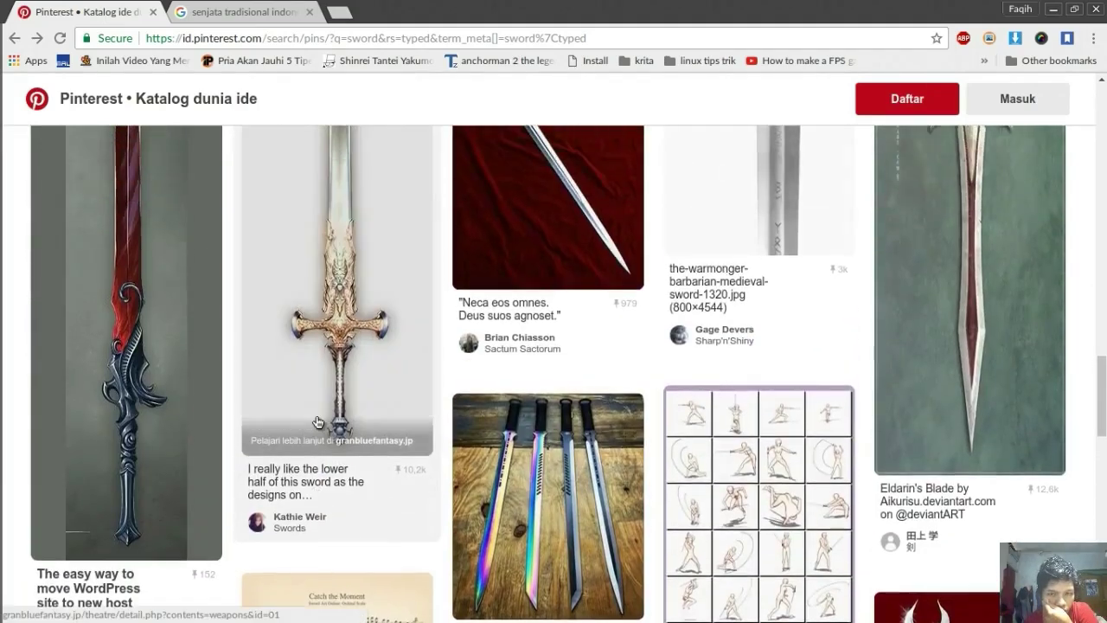
scroll(317, 418, "down", 6)
scroll(318, 418, "down", 2)
scroll(318, 418, "down", 6)
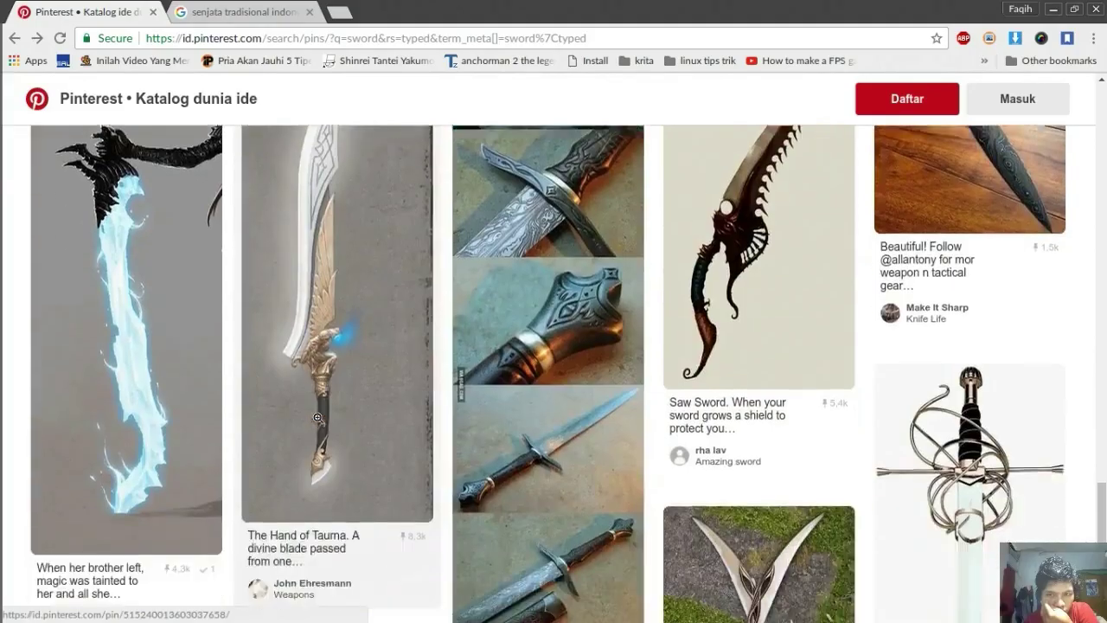
scroll(263, 274, "down", 3)
- Scroll the Google Images traditional Indonesian weapon results to the kris and kujang blades
key("ctrl+Tab")
scroll(268, 275, "up", 5)
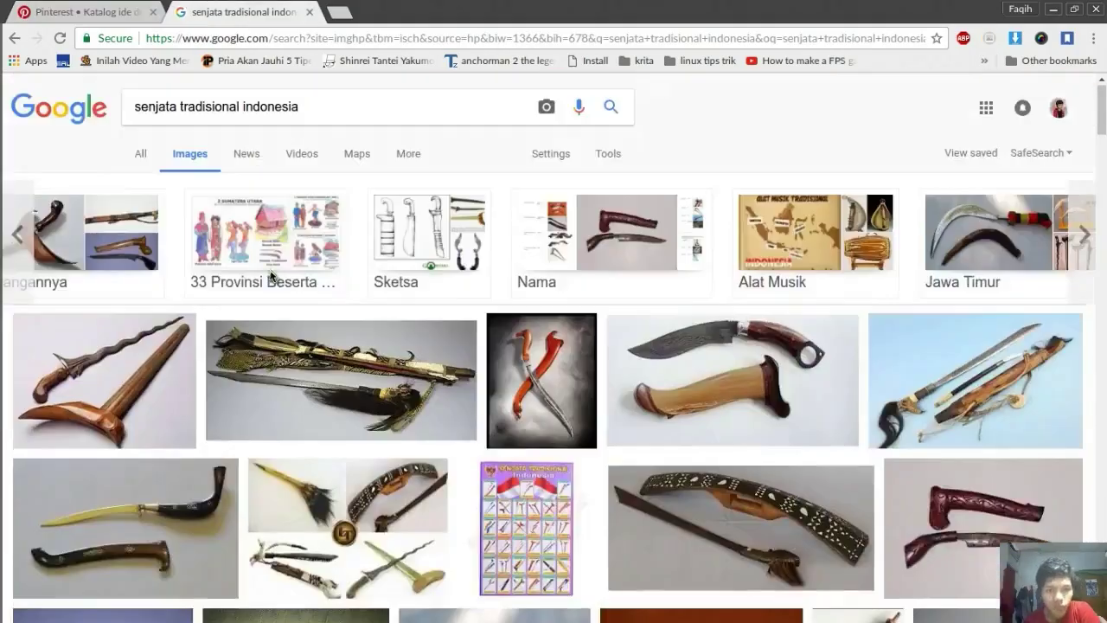
scroll(271, 276, "down", 4)
scroll(269, 275, "down", 5)
scroll(270, 275, "down", 5)
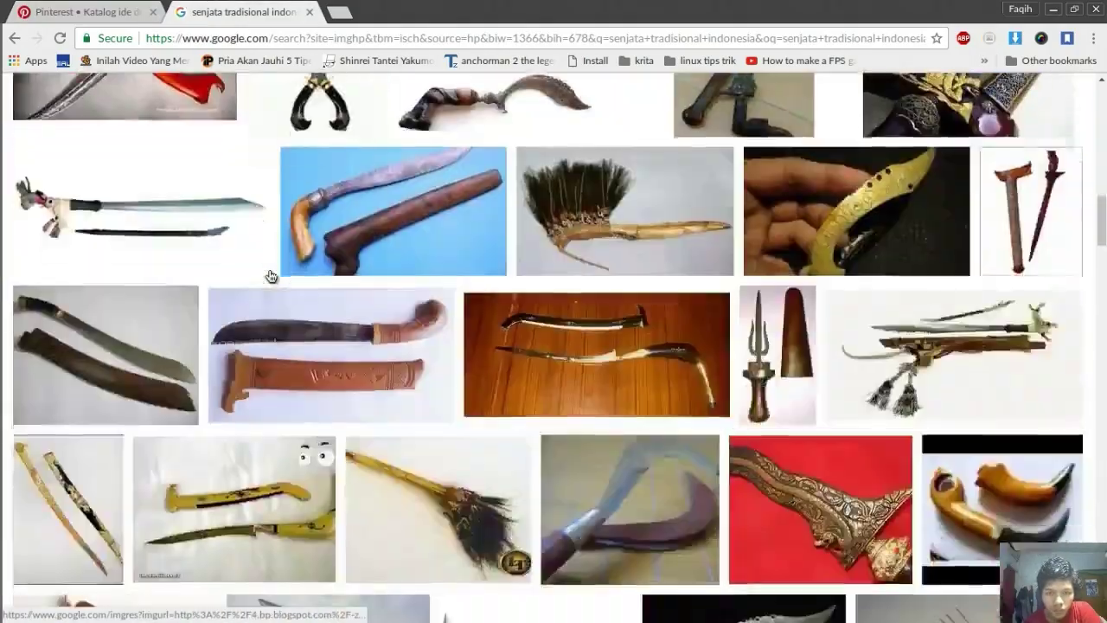
scroll(269, 275, "down", 4)
scroll(270, 275, "up", 3)
scroll(270, 275, "up", 3)
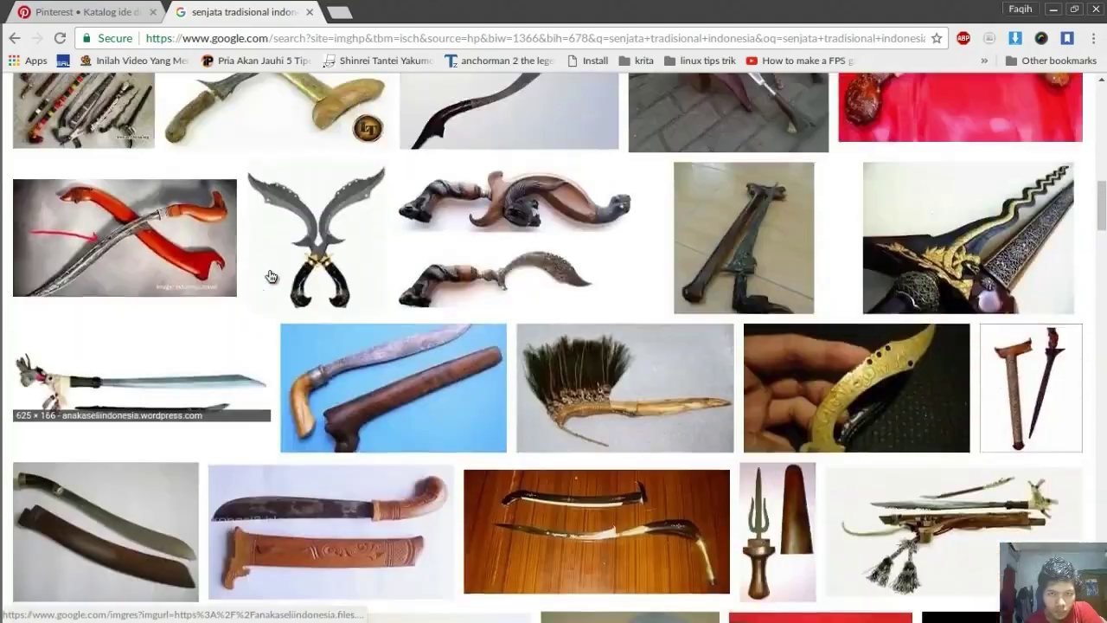
scroll(269, 275, "up", 2)
- Erase the old hooked hilt and handle strokes with the soft round preset as eraser
key("alt+Tab")
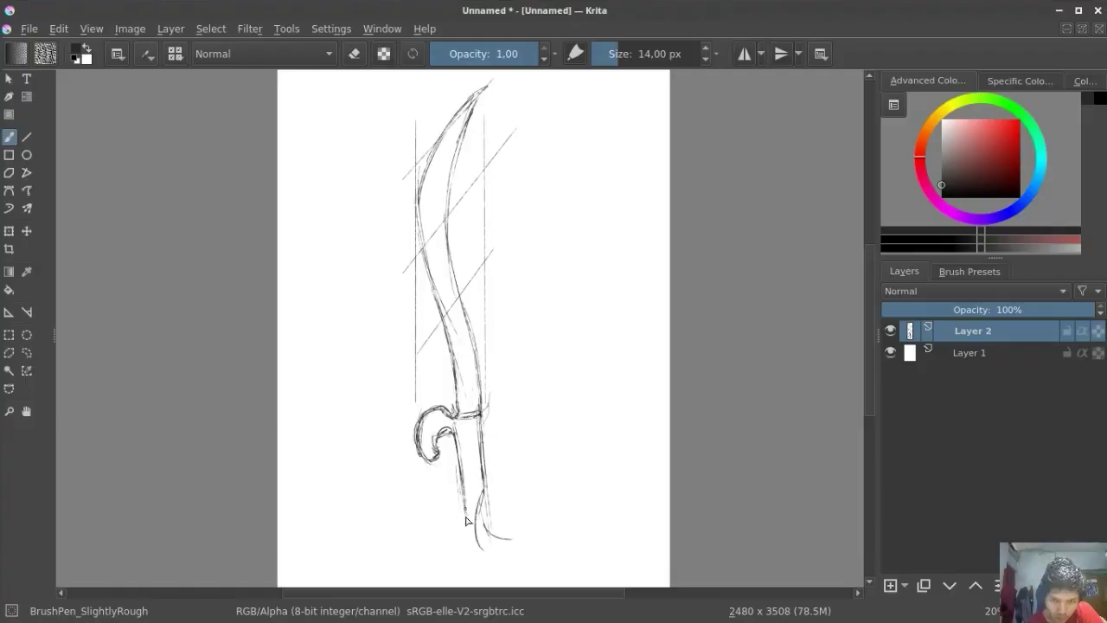
key("F6")
left_click(386, 154)
key("e")
mouse_move(485, 475)
left_mouse_down()
mouse_move(506, 544)
mouse_move(418, 413)
mouse_move(488, 441)
left_mouse_up()
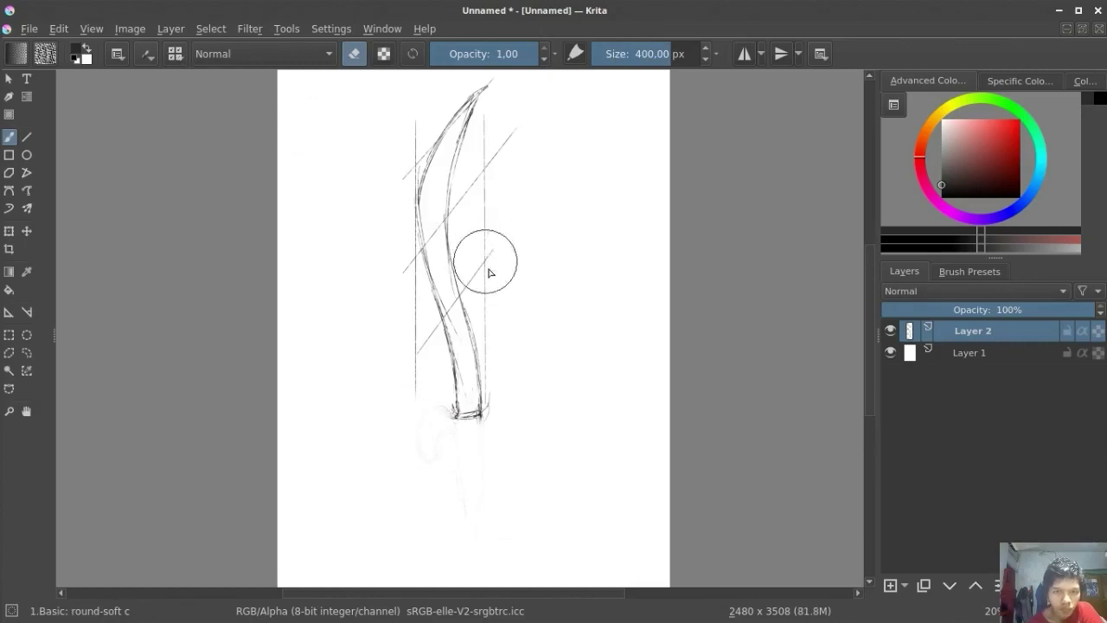
- Sketch thin handle edge lines below the guard, then erase them with a large eraser
key("e")
left_click_drag(605, 54, 613, 54)
left_click_drag(481, 403, 499, 485)
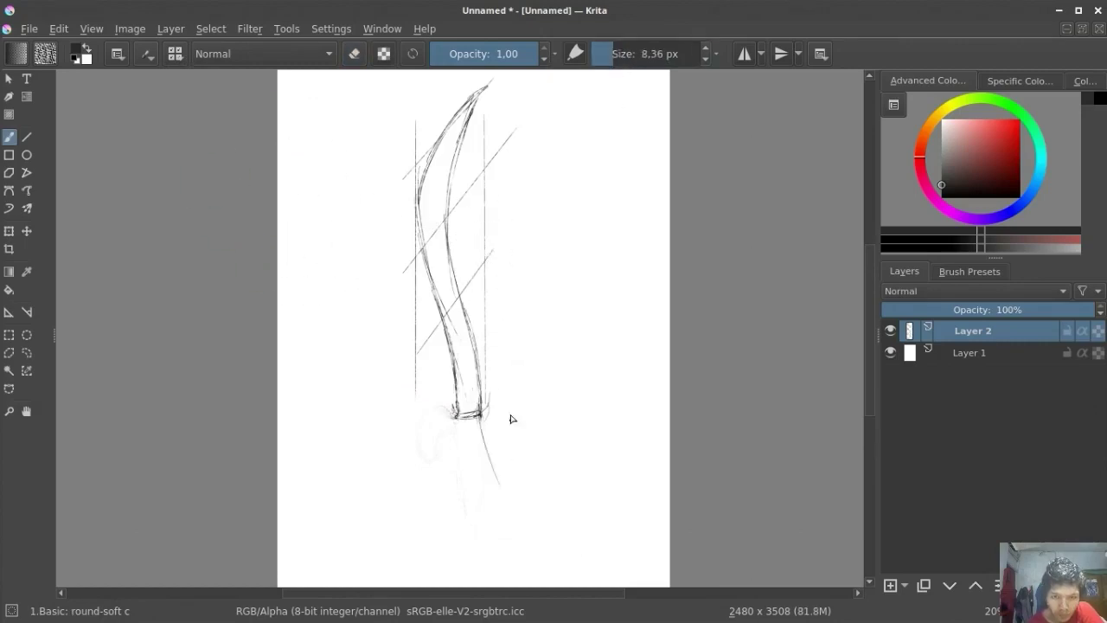
mouse_move(475, 427)
left_mouse_down()
mouse_move(481, 510)
mouse_move(480, 422)
left_mouse_up()
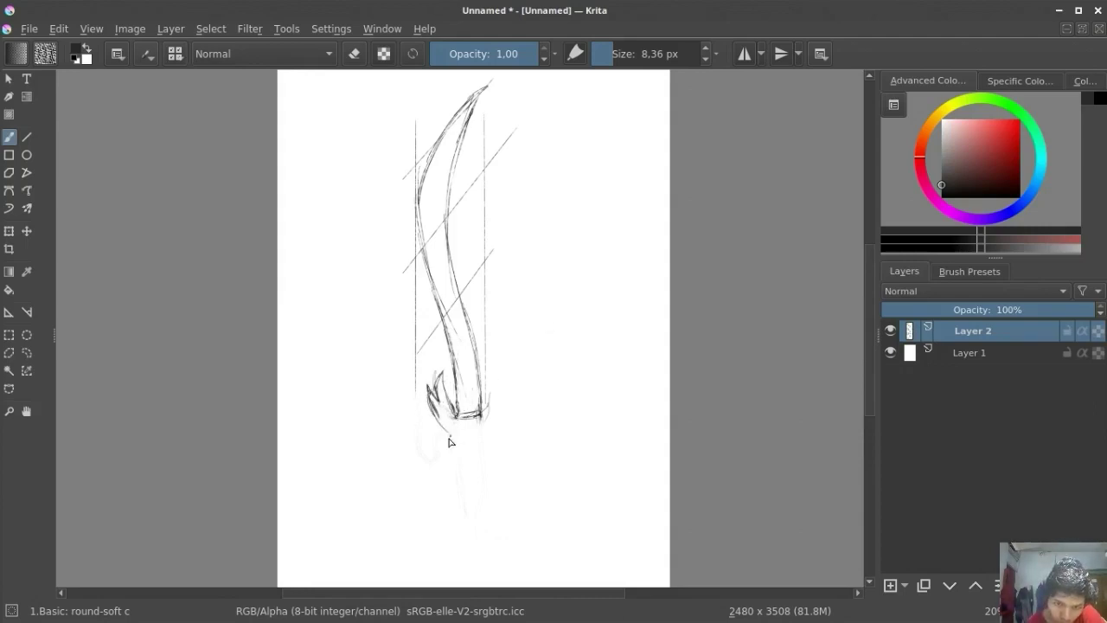
mouse_move(475, 527)
left_mouse_down()
mouse_move(479, 424)
mouse_move(464, 522)
mouse_move(508, 529)
left_mouse_up()
left_click_drag(468, 453, 459, 512)
key("e")
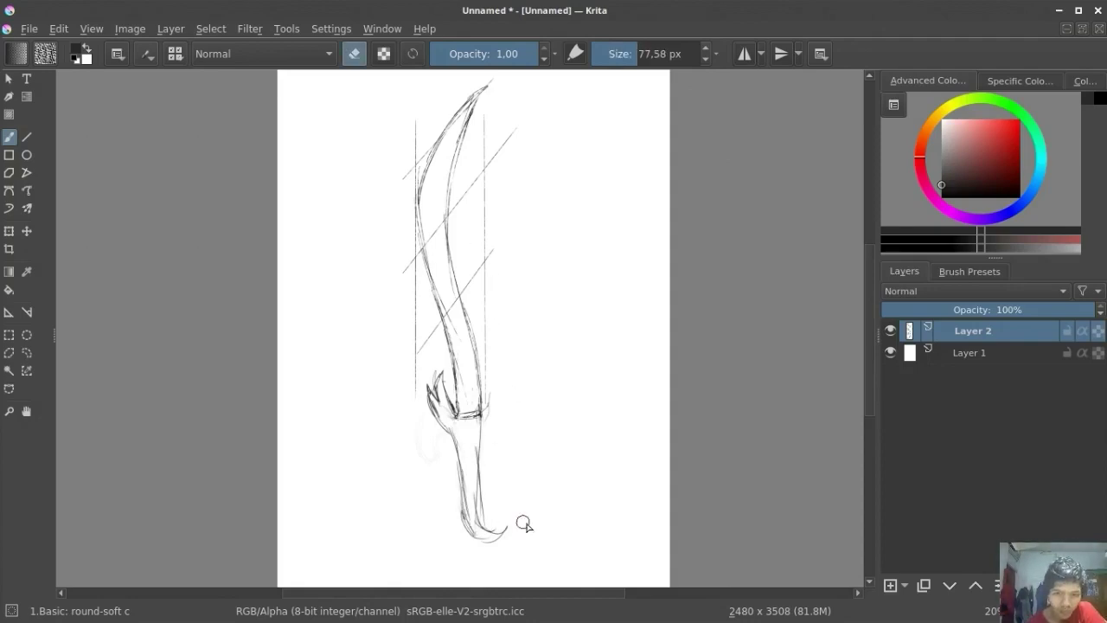
mouse_move(492, 522)
left_mouse_down()
mouse_move(457, 467)
mouse_move(438, 381)
mouse_move(484, 427)
left_mouse_up()
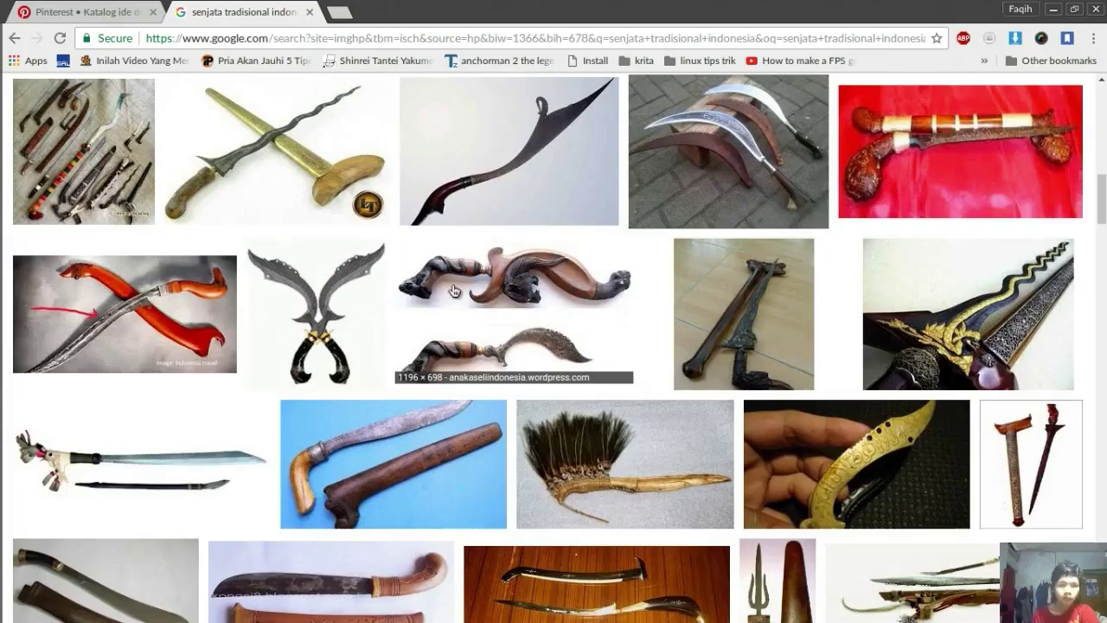
- Scroll up through the Google Images traditional weapon photos
key("alt+Tab")
scroll(658, 212, "up", 2)
scroll(655, 212, "up", 1)
scroll(656, 198, "up", 3)
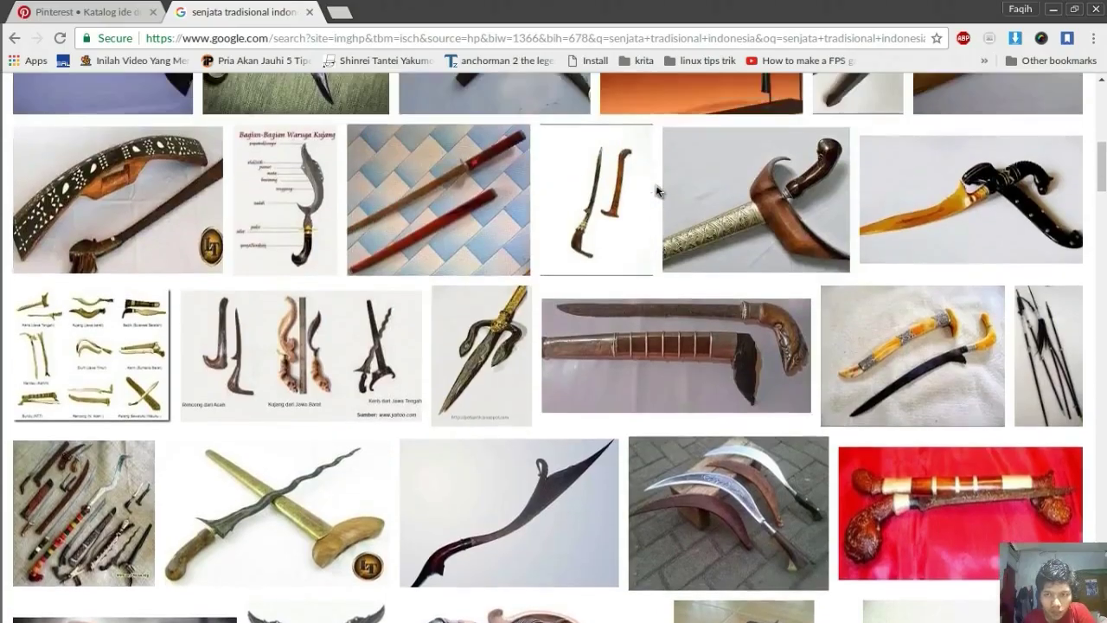
scroll(655, 195, "up", 3)
scroll(655, 190, "up", 3)
scroll(656, 190, "up", 2)
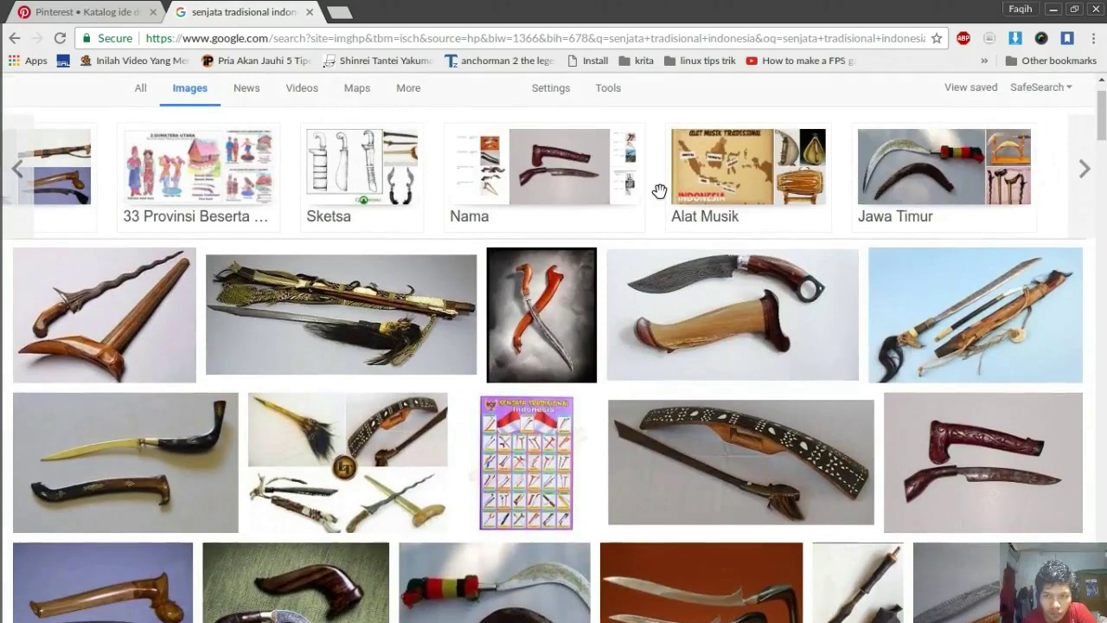
- Scroll up through the Pinterest sword pins
left_click(91, 4)
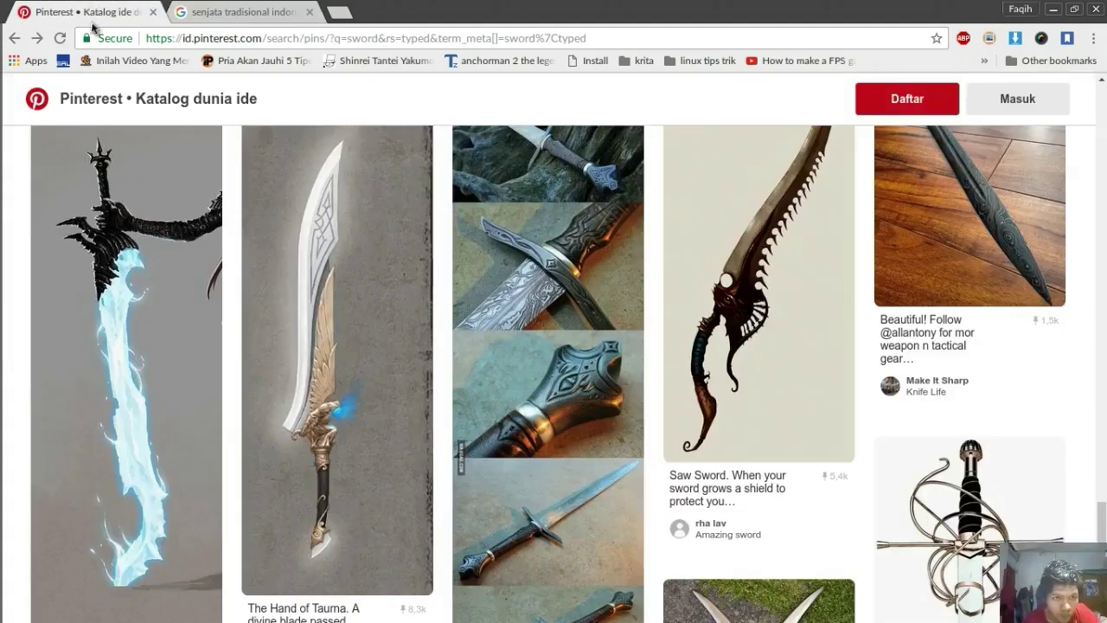
scroll(103, 234, "up", 1)
scroll(104, 235, "up", 3)
scroll(104, 234, "up", 5)
scroll(104, 235, "up", 5)
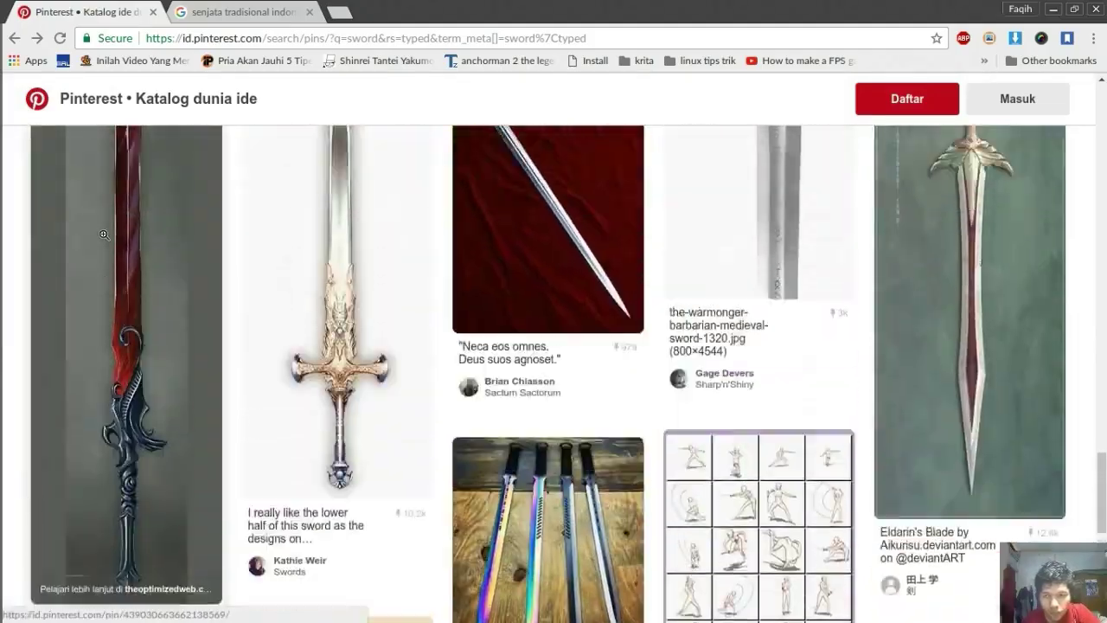
scroll(104, 235, "up", 3)
scroll(103, 235, "up", 3)
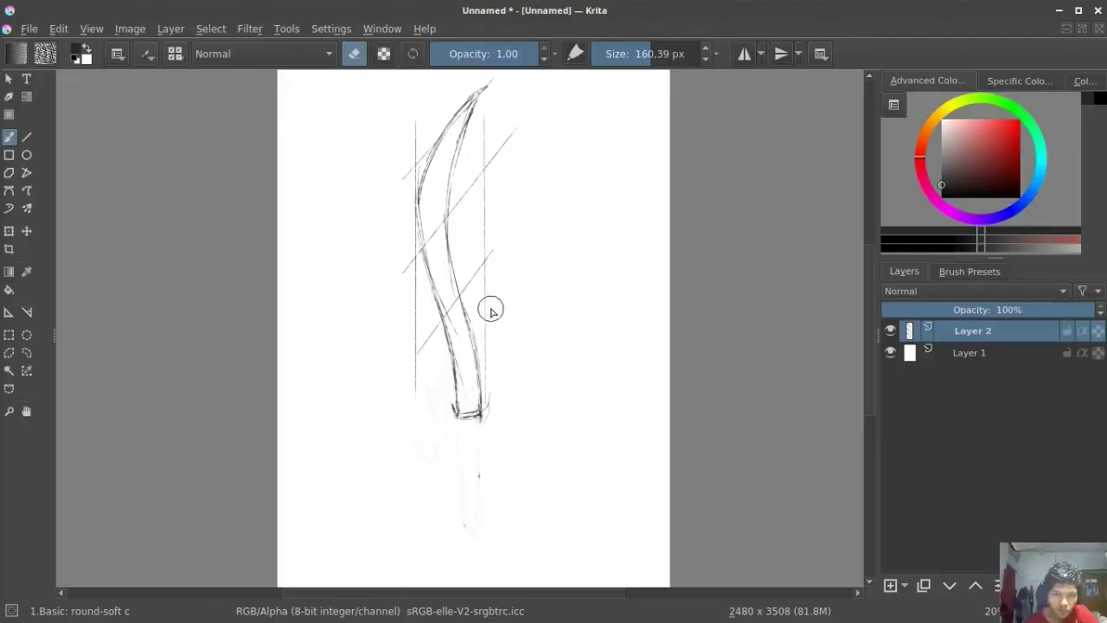
- Widen the sword sketch horizontally with a transform
key("ctrl+t")
left_click_drag(519, 310, 535, 310)
left_click_drag(403, 309, 398, 310)
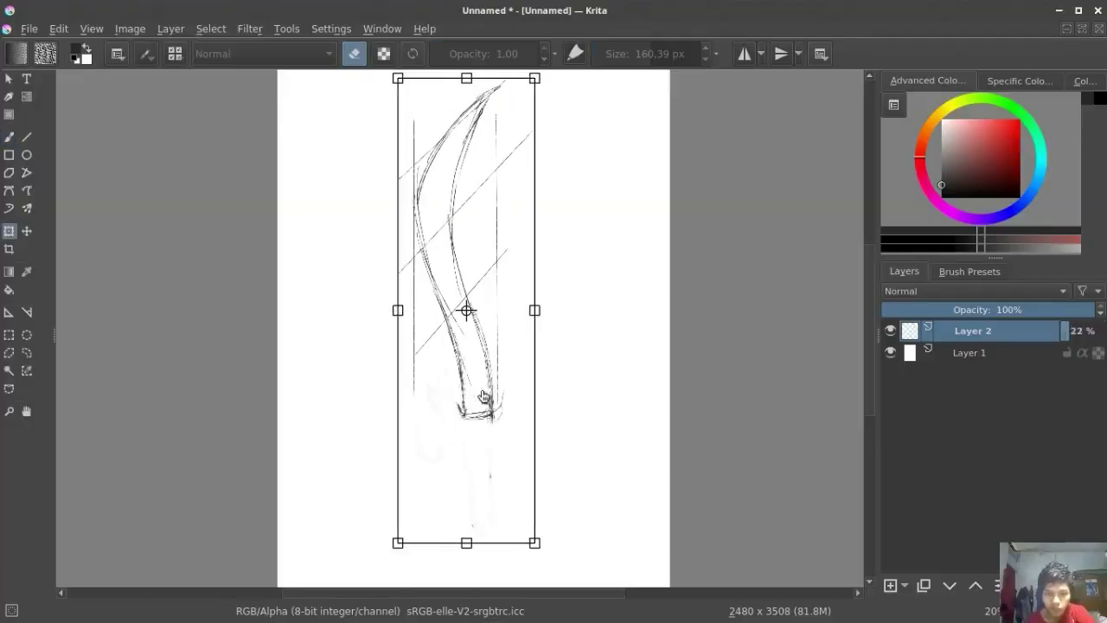
key("Return")
- Block in a long, dark handle below the hilt with a smaller brush, darkening the blade's right edge
key("b")
key("bracketleft")
key("bracketleft")
key("bracketleft")
key("bracketleft")
key("bracketleft")
left_click_drag(474, 458, 472, 419)
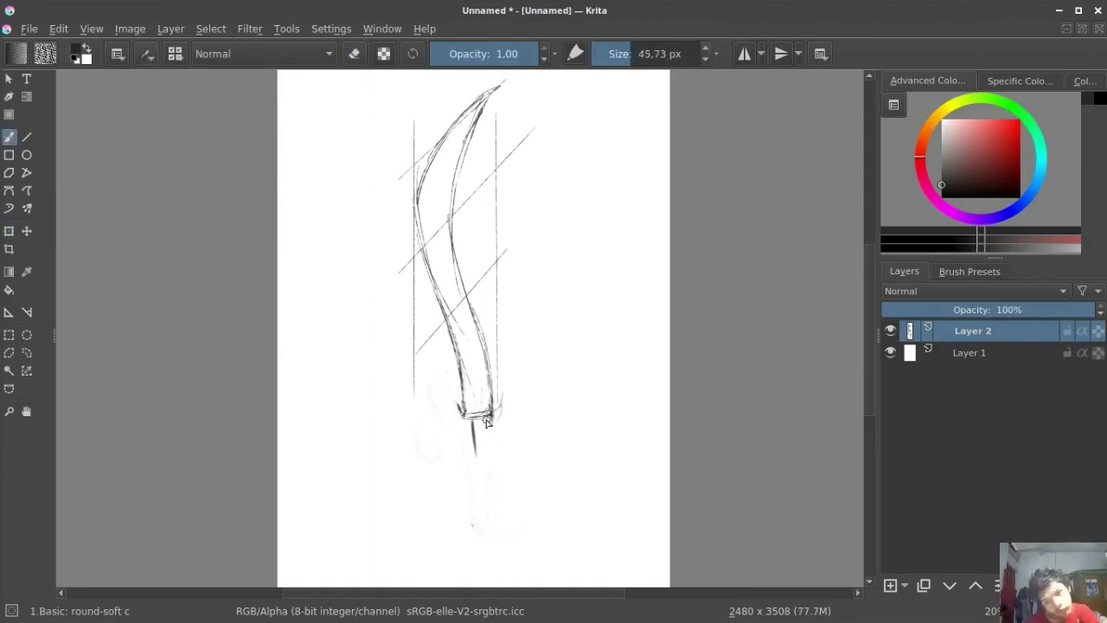
key("ctrl+z")
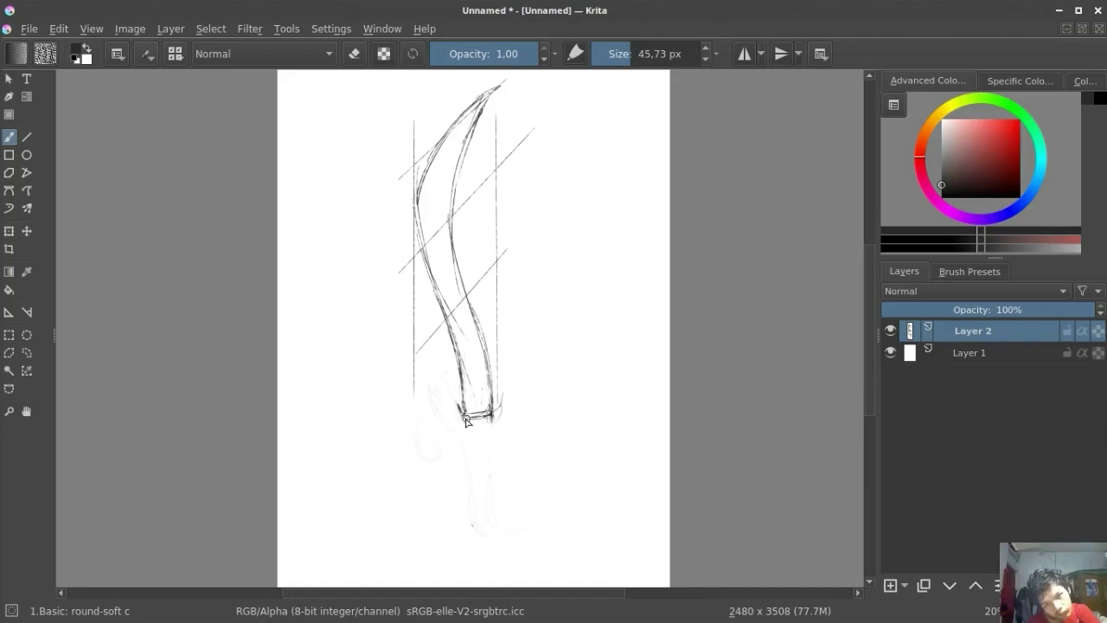
mouse_move(486, 443)
left_mouse_down()
mouse_move(496, 507)
mouse_move(480, 467)
mouse_move(489, 512)
mouse_move(502, 506)
mouse_move(495, 527)
left_mouse_up()
left_click_drag(490, 350, 495, 480)
mouse_move(489, 419)
left_mouse_down()
mouse_move(497, 488)
mouse_move(484, 502)
left_mouse_up()
left_click_drag(491, 446, 489, 524)
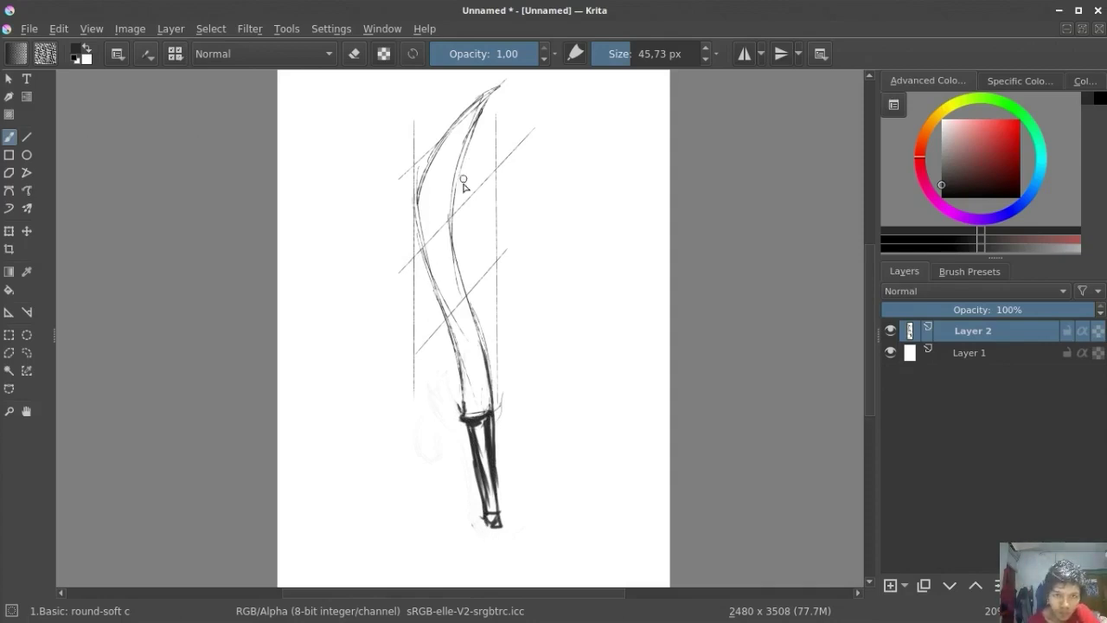
- Ink the blade's left edge from the tip down and its inner edge more firmly
left_click_drag(463, 147, 451, 191)
key("e")
key("e")
mouse_move(482, 115)
left_mouse_down()
mouse_move(488, 91)
mouse_move(432, 234)
left_mouse_up()
key("ctrl+z")
left_click_drag(484, 95, 437, 342)
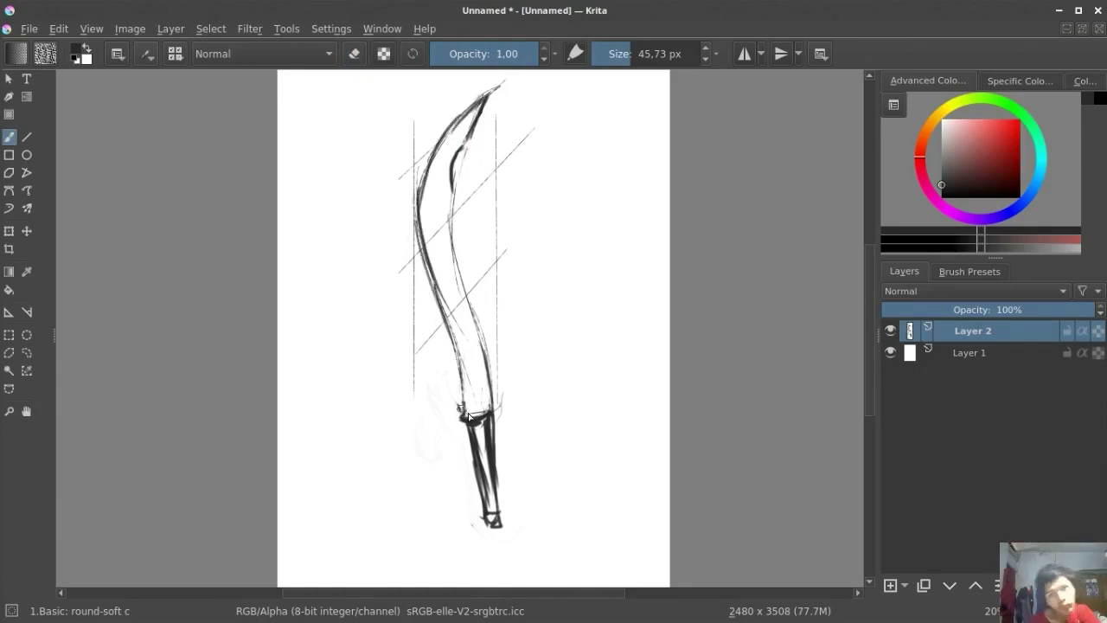
left_click_drag(451, 211, 467, 294)
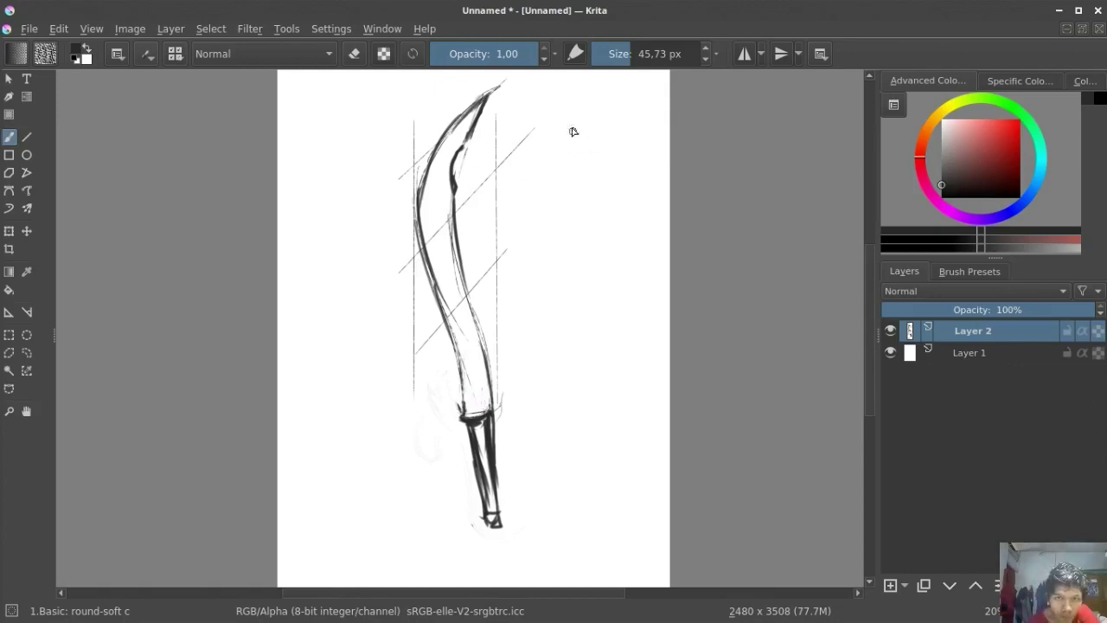
- Draw three parallel vertical guide lines to the right of the sword
left_click_drag(578, 97, 578, 389)
left_click_drag(582, 111, 581, 338)
left_click_drag(571, 129, 569, 336)
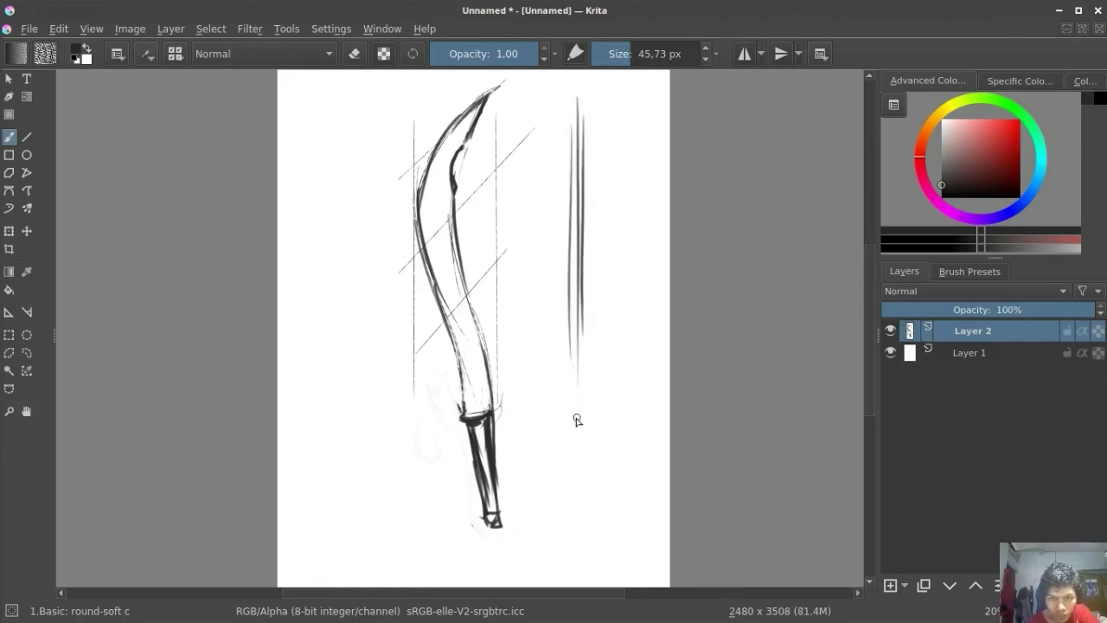
- Rough in a hook left of the guard and darken the grip down to the pommel
left_click_drag(448, 460, 463, 406)
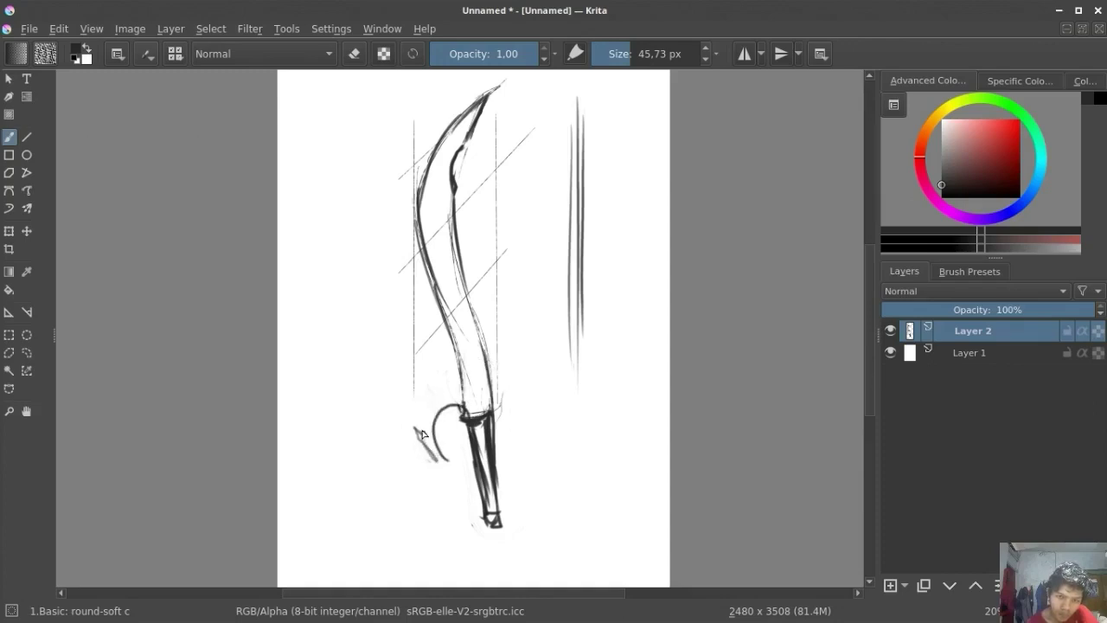
key("ctrl+z")
left_click_drag(456, 403, 441, 456)
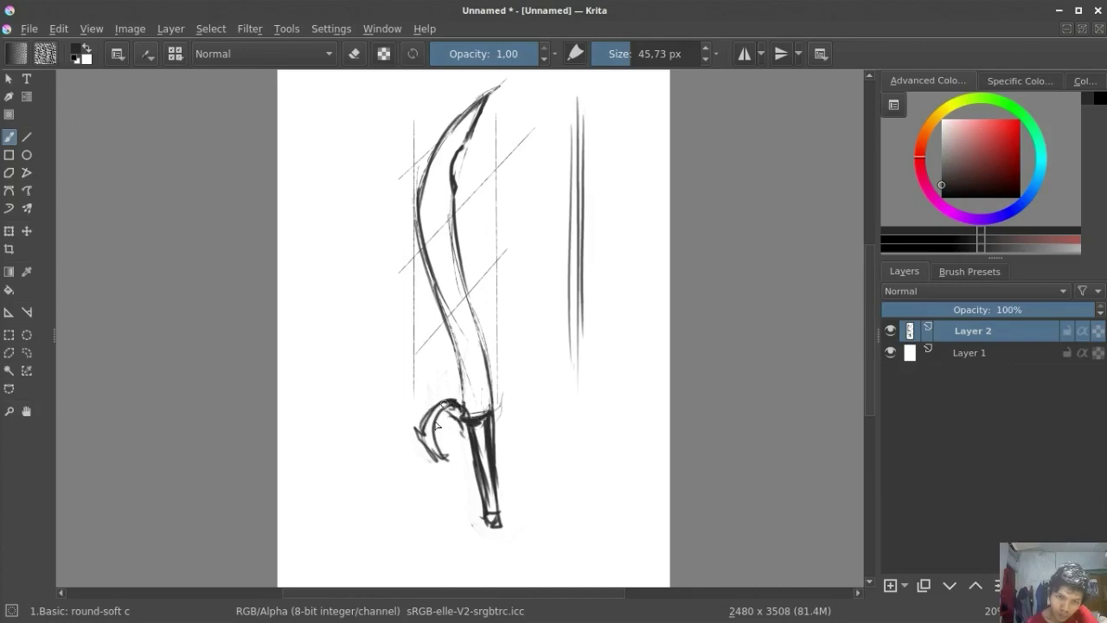
left_click_drag(410, 424, 473, 465)
left_click_drag(456, 422, 492, 523)
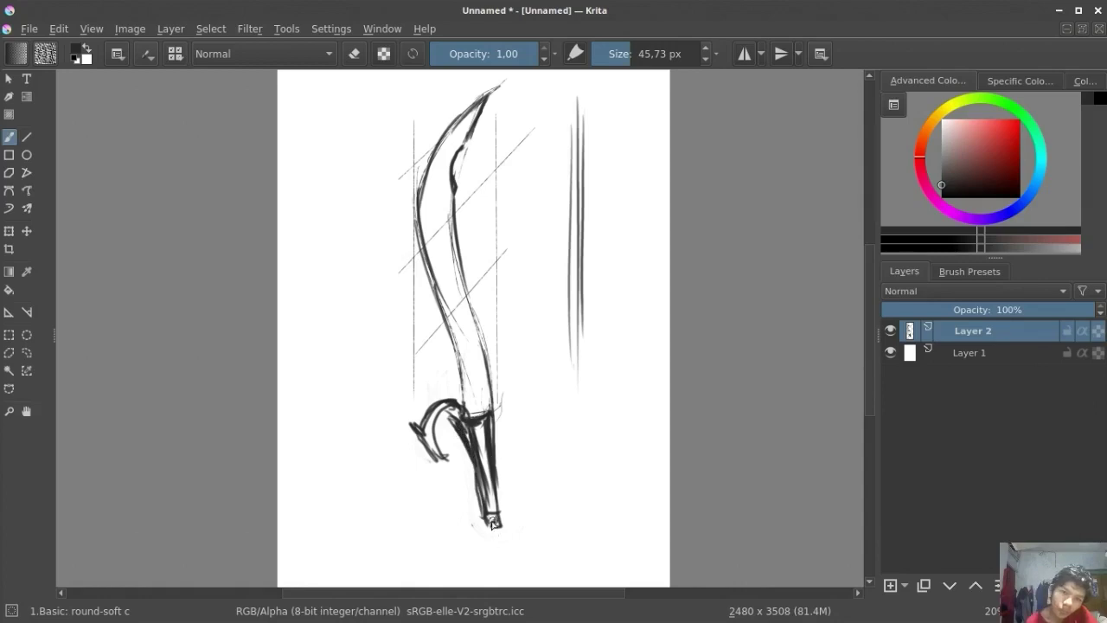
left_click_drag(446, 418, 508, 318)
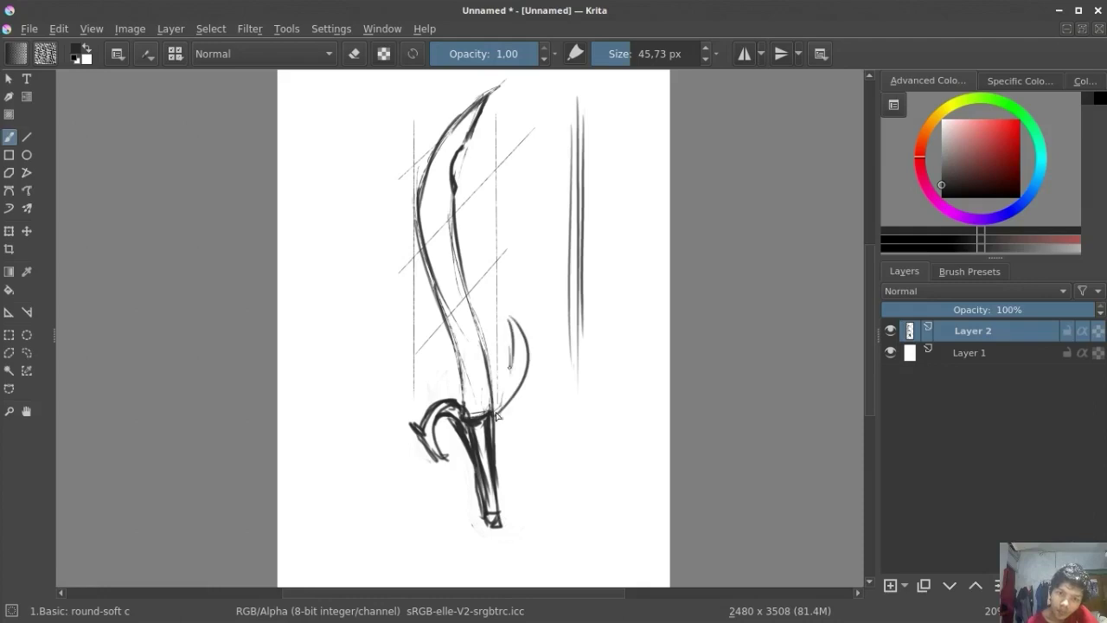
key("ctrl+z")
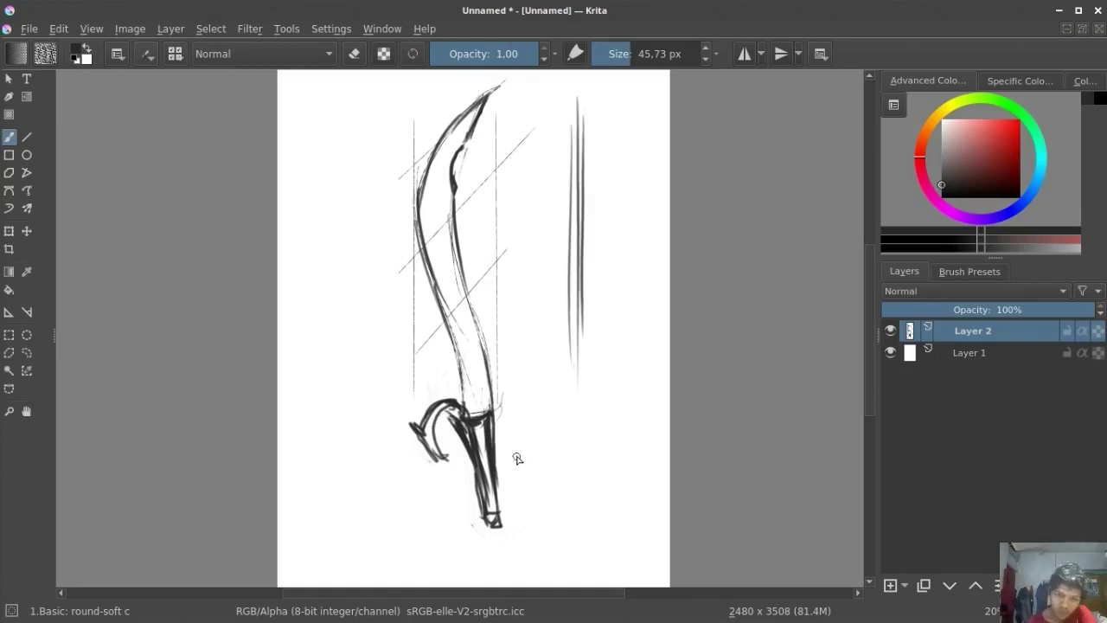
- Erase most of the hook stroke and shrink the eraser
key("e")
mouse_move(439, 452)
left_mouse_down()
mouse_move(423, 411)
mouse_move(424, 444)
mouse_move(444, 421)
left_mouse_up()
key("bracketleft")
key("bracketleft")
key("bracketleft")
key("bracketleft")
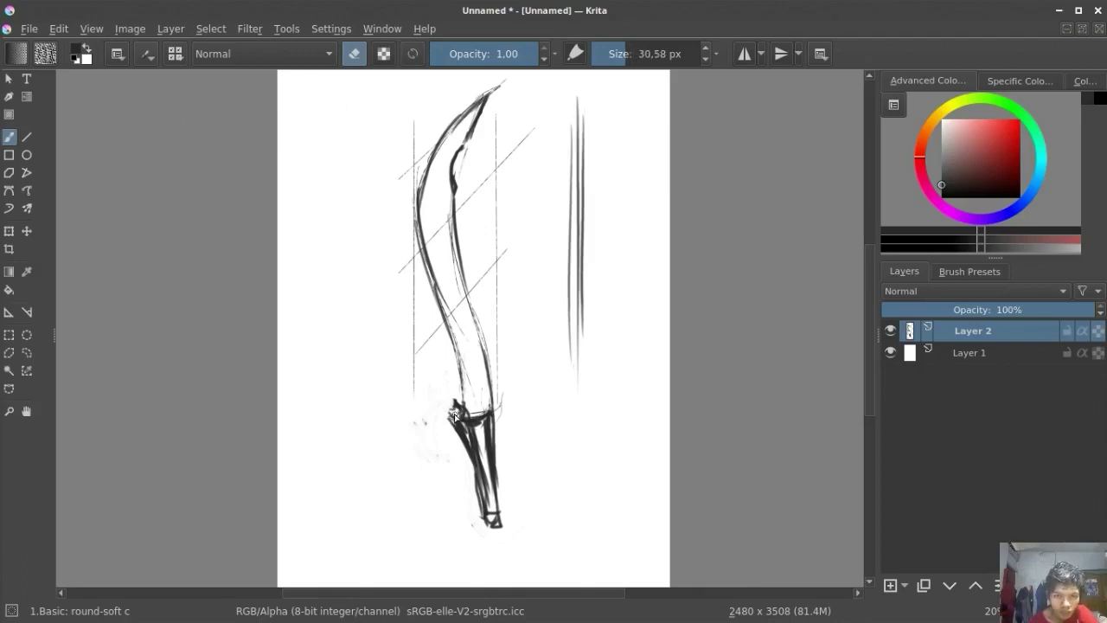
- Redraw a bold C-shaped hook at the guard
key("e")
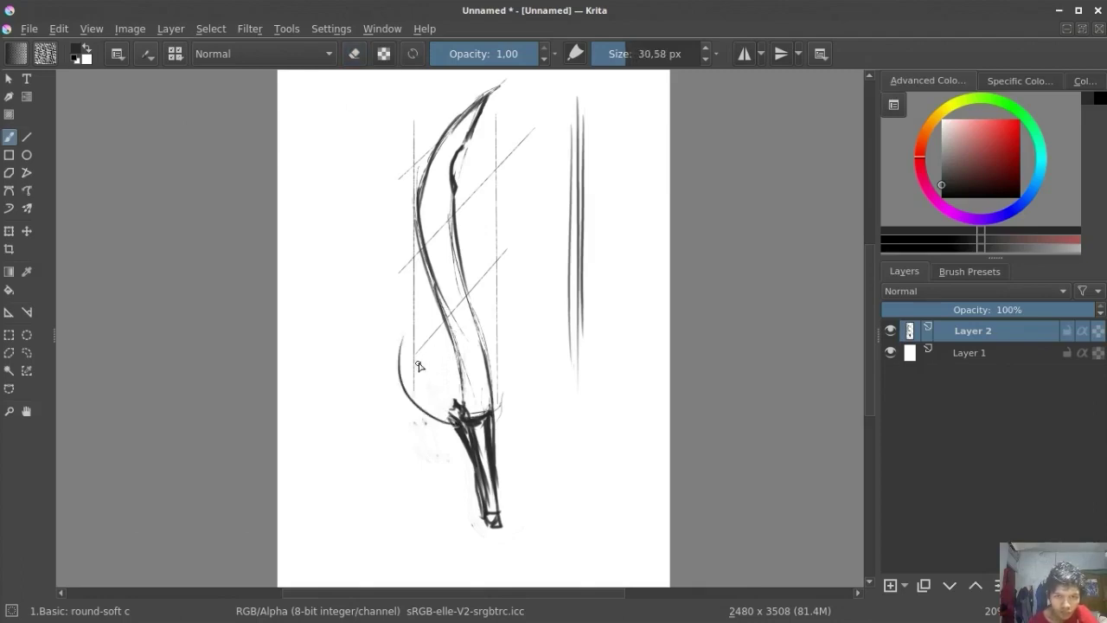
left_click_drag(429, 364, 451, 418)
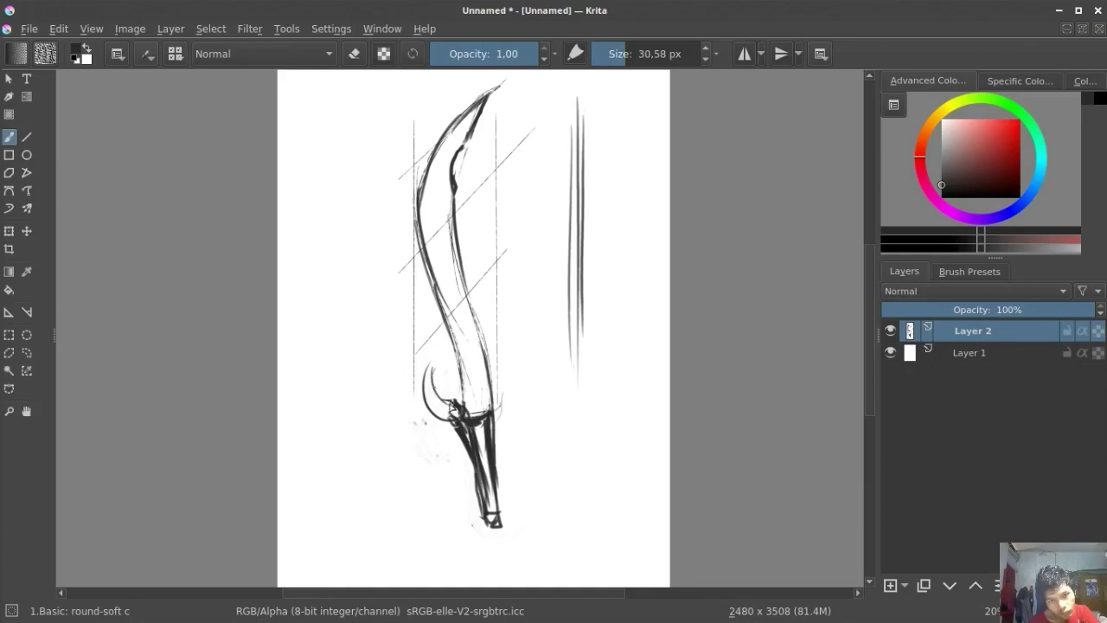
key("ctrl+z")
left_click_drag(439, 357, 447, 407)
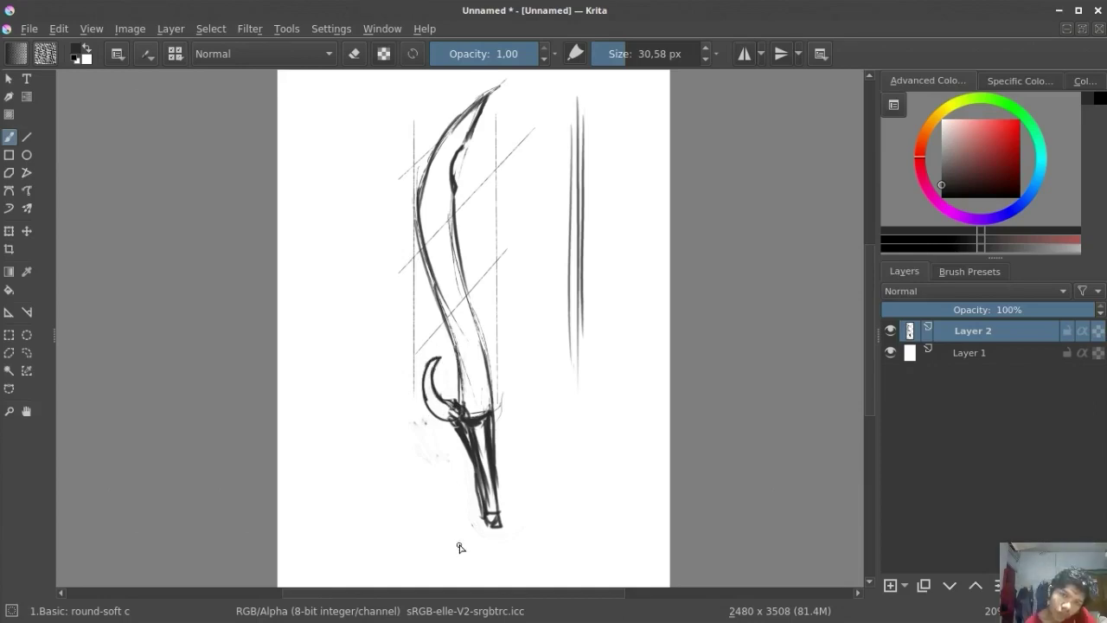
- Add bold curved arcs down the grip's left side and strokes at the hilt bottom
left_click_drag(432, 418, 467, 505)
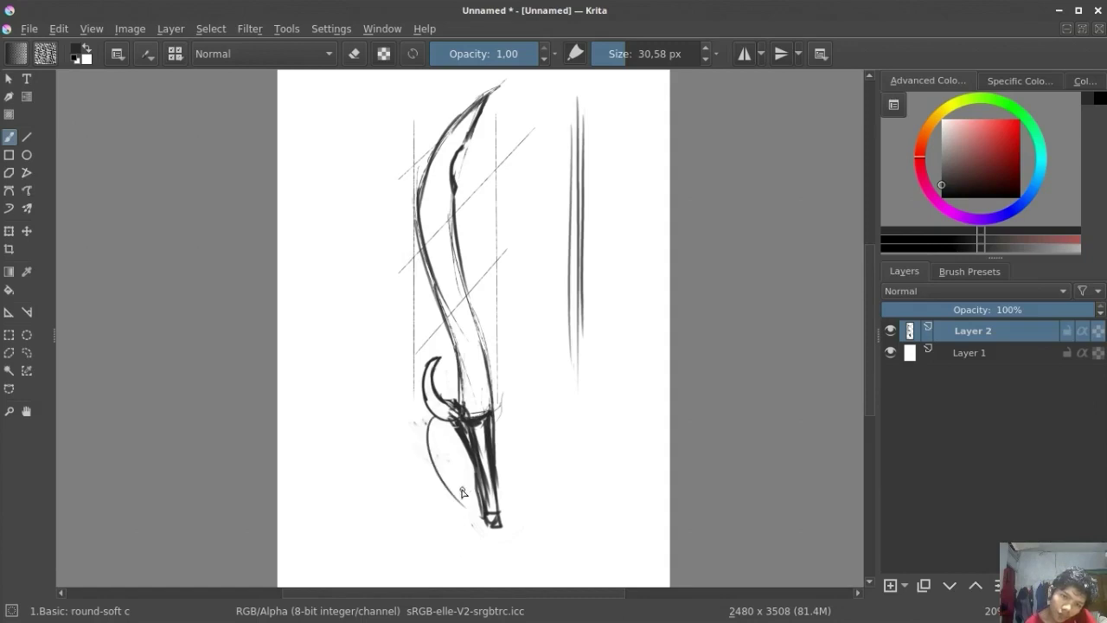
key("ctrl+z")
left_click_drag(428, 415, 464, 507)
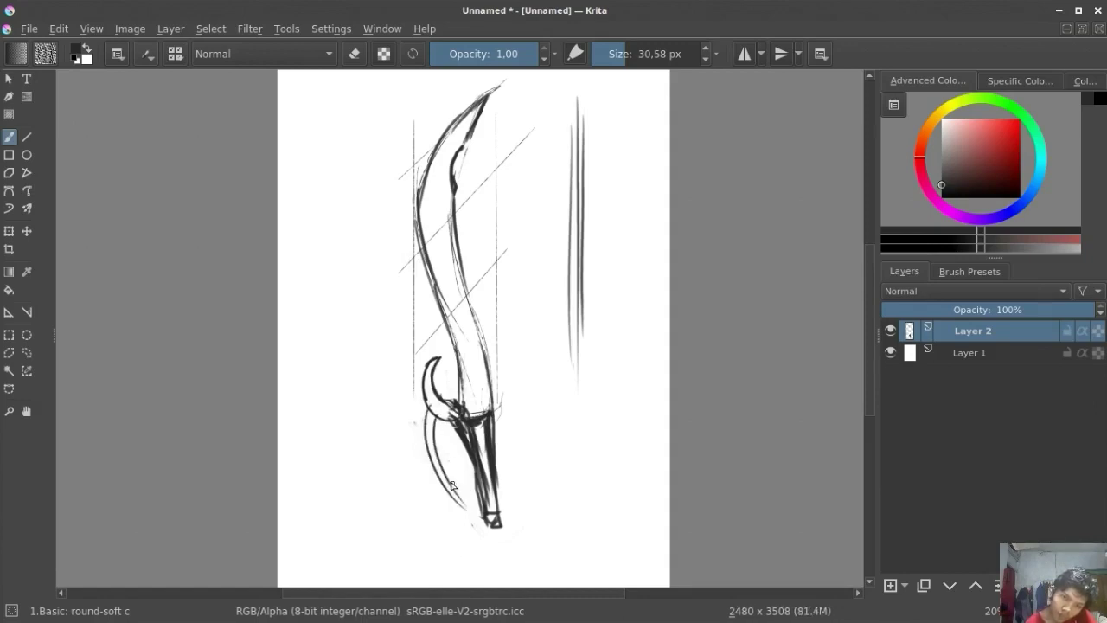
left_click_drag(426, 427, 458, 491)
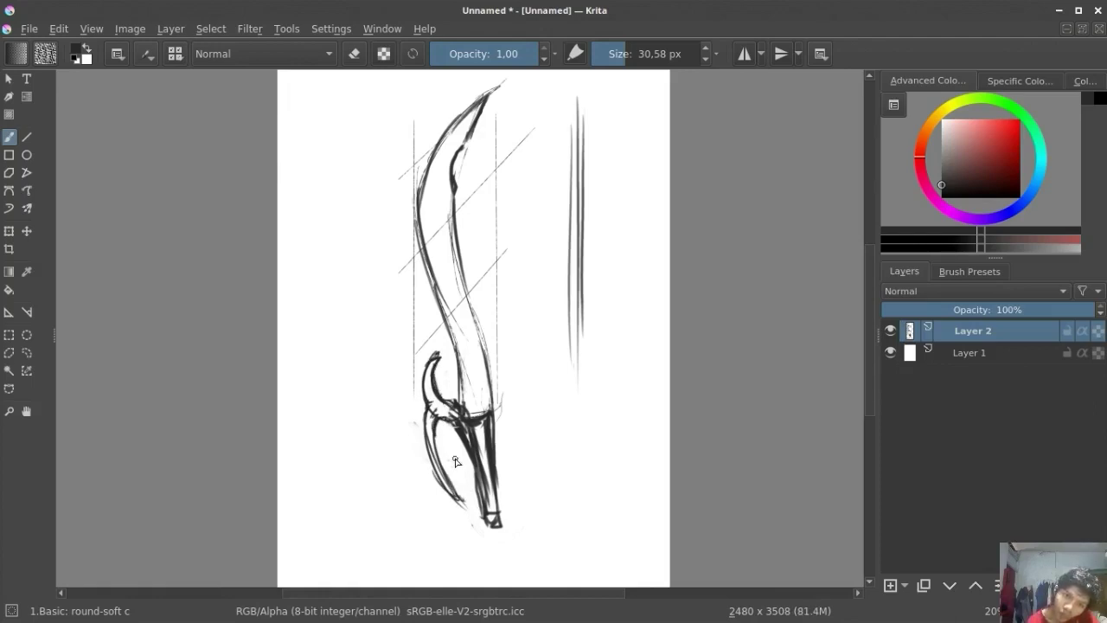
left_click_drag(503, 535, 490, 537)
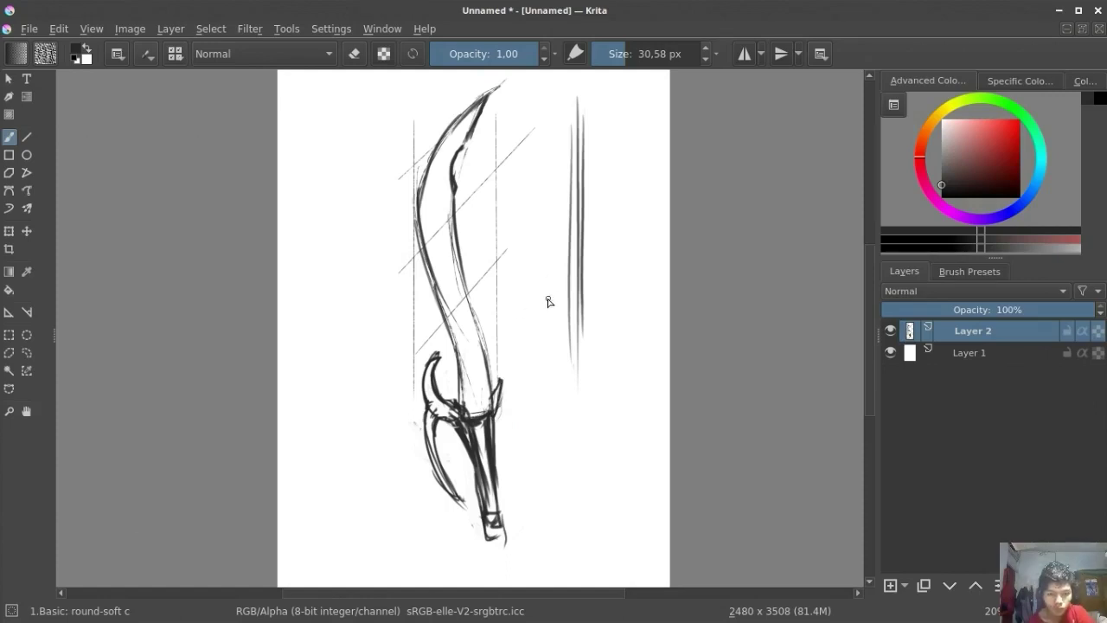
- Lasso the hilt, move it about 60 px lower, and deselect
key("ctrl+r")
left_click_drag(396, 446, 348, 456)
key("ctrl+t")
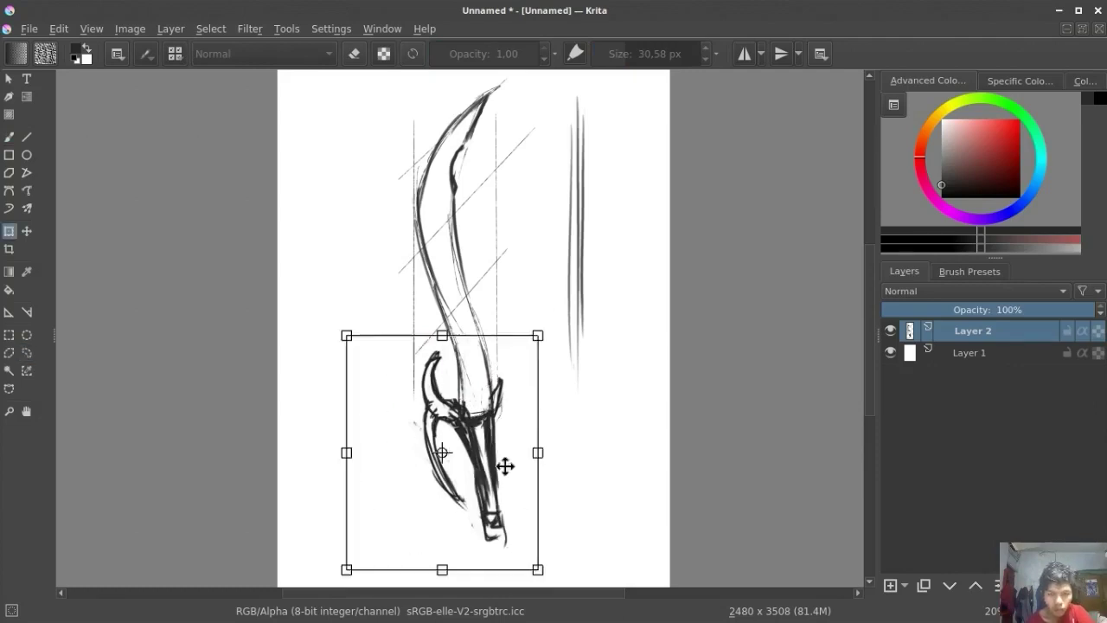
left_click_drag(505, 501, 506, 555)
key("Return")
key("ctrl+shift+a")
- Sketch grip lines joining the blade to the lowered hilt
key("b")
left_click_drag(489, 376, 493, 458)
left_click_drag(465, 374, 471, 467)
left_click_drag(457, 355, 471, 457)
left_click_drag(465, 282, 486, 355)
left_click_drag(474, 317, 488, 394)
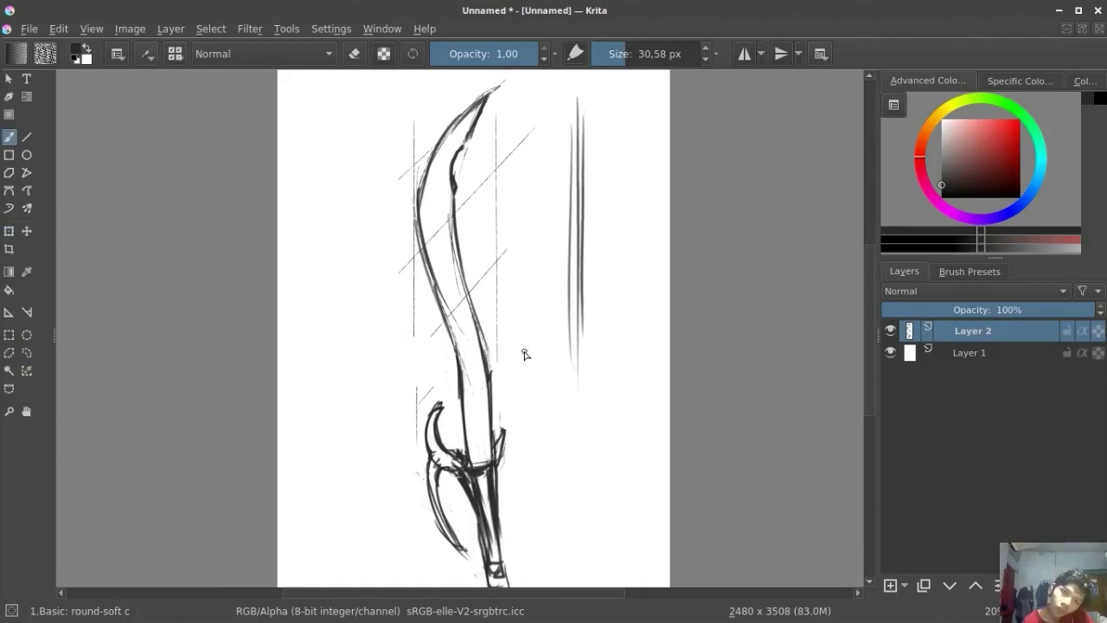
- Undo the grip strokes and redraw both grip sides with thin lines
key("ctrl+z")
key("ctrl+z")
key("ctrl+z")
key("ctrl+z")
key("ctrl+z")
left_click_drag(486, 371, 495, 464)
left_click_drag(460, 376, 467, 457)
left_click_drag(490, 411, 495, 467)
mouse_move(462, 299)
left_mouse_down()
mouse_move(486, 360)
mouse_move(467, 458)
left_mouse_up()
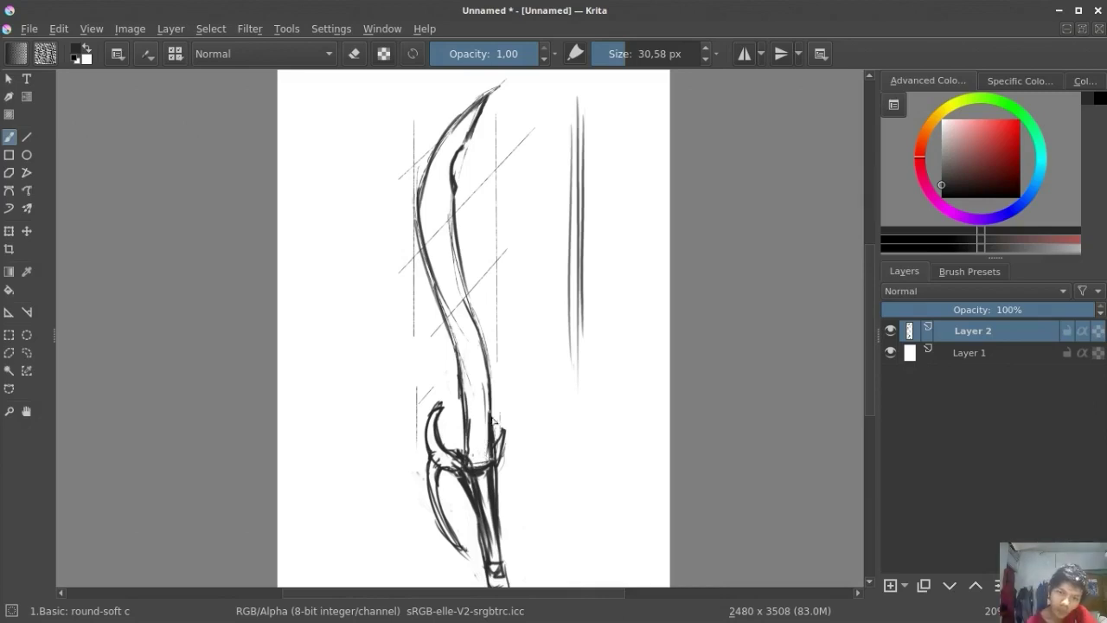
- Add a new Layer 3 for clean line work
key("t")
scroll(491, 424, "down", 2)
scroll(491, 425, "up", 1)
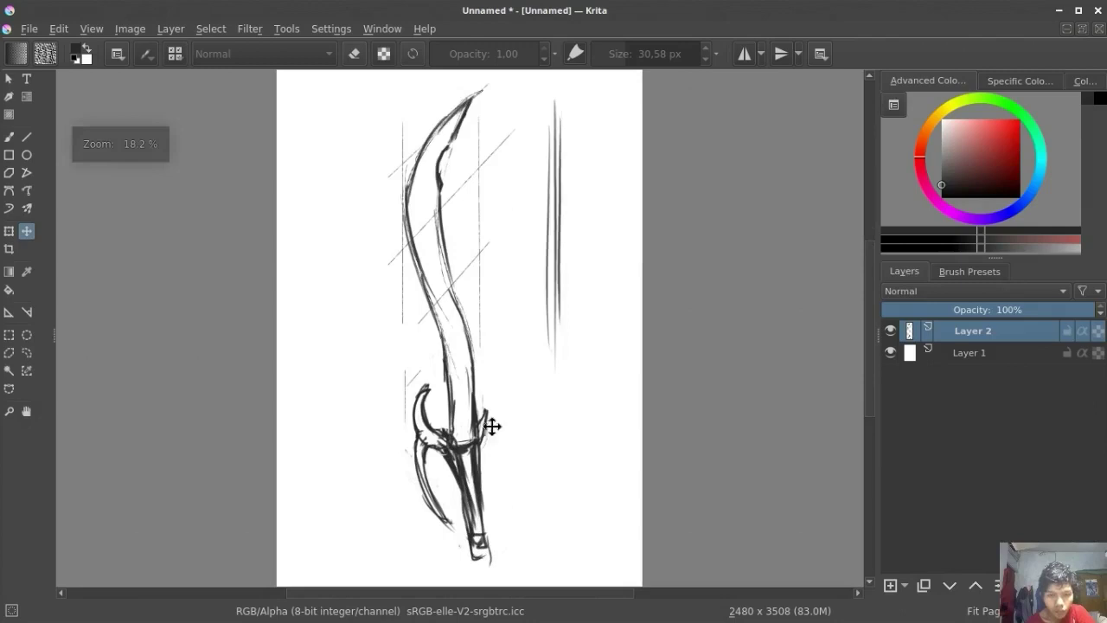
key("b")
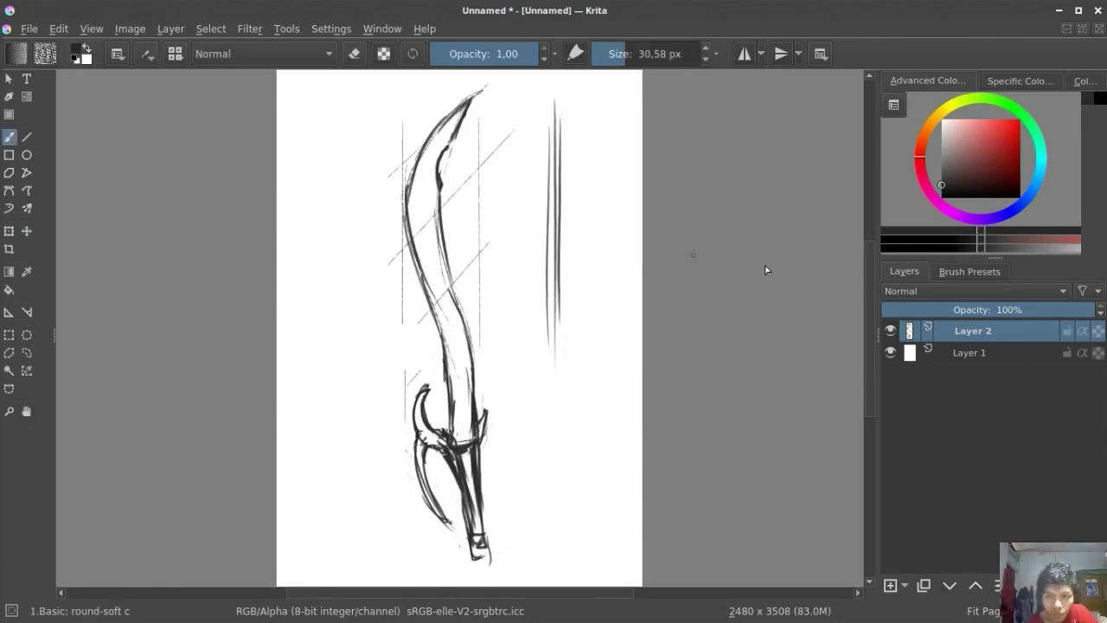
left_click(890, 585)
- Tint the Layer 2 sketch blue and lower its opacity
left_click(972, 352)
double_click(1021, 352)
left_click(711, 227)
left_click(708, 354)
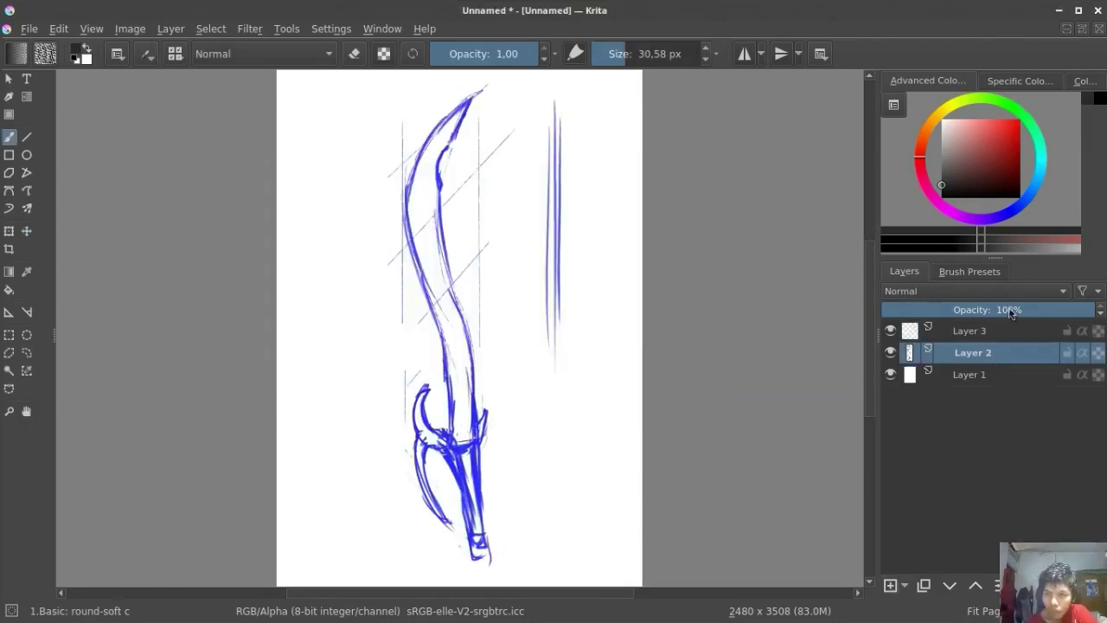
left_click_drag(1010, 310, 925, 309)
left_click(973, 331)
- Set the brush stabilizer distance to 20 and ink the blade's outer edge
left_click(147, 53)
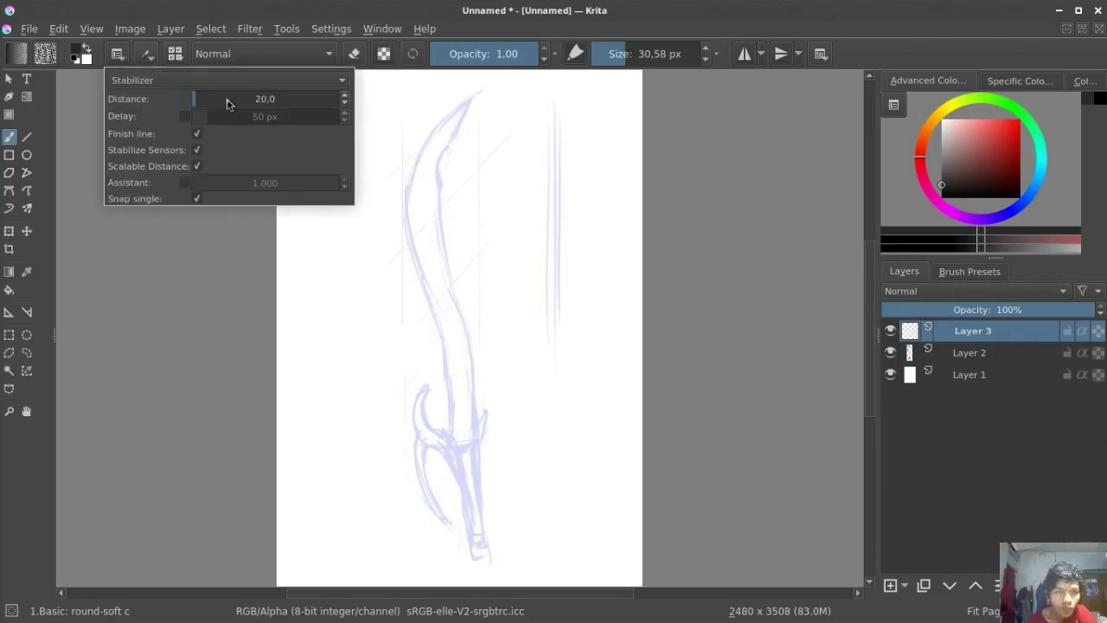
left_click_drag(259, 99, 212, 99)
left_click(513, 223)
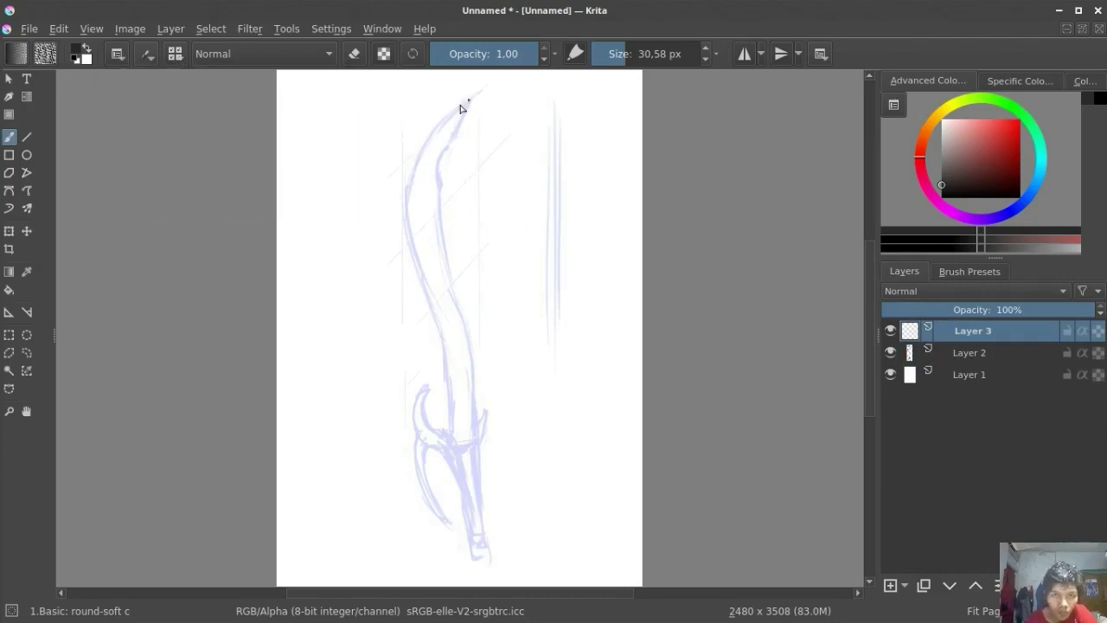
mouse_move(409, 194)
left_mouse_down()
mouse_move(439, 301)
mouse_move(457, 450)
left_mouse_up()
- Ink the inner blade curve and diagonal stroke with the canvas rotated horizontal
key("ctrl+z")
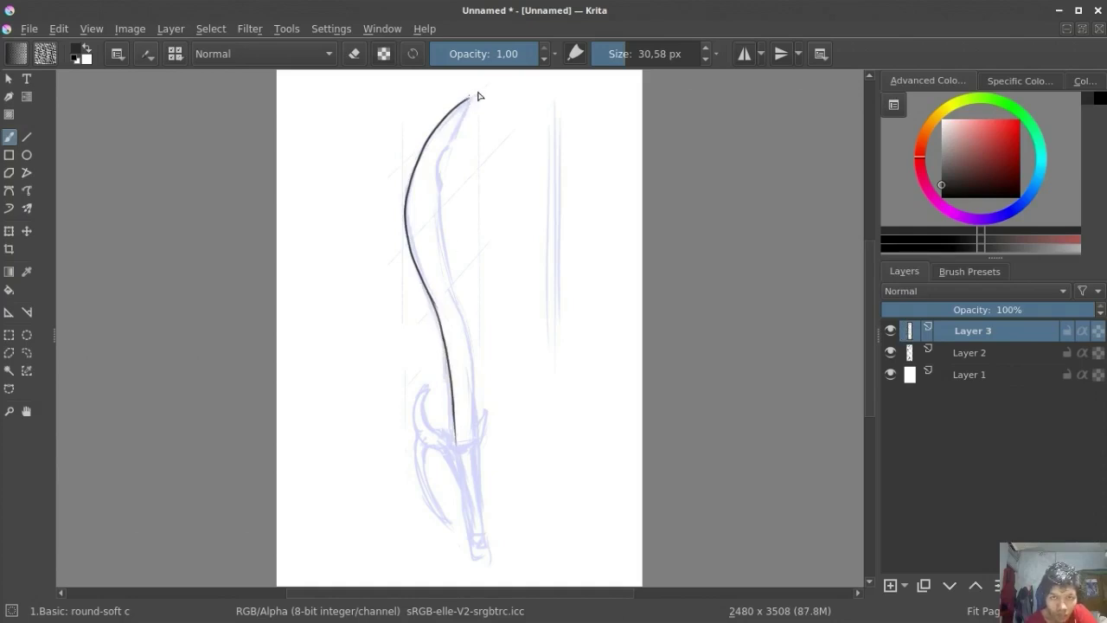
mouse_move(454, 139)
left_mouse_down()
mouse_move(438, 163)
mouse_move(447, 257)
left_mouse_up()
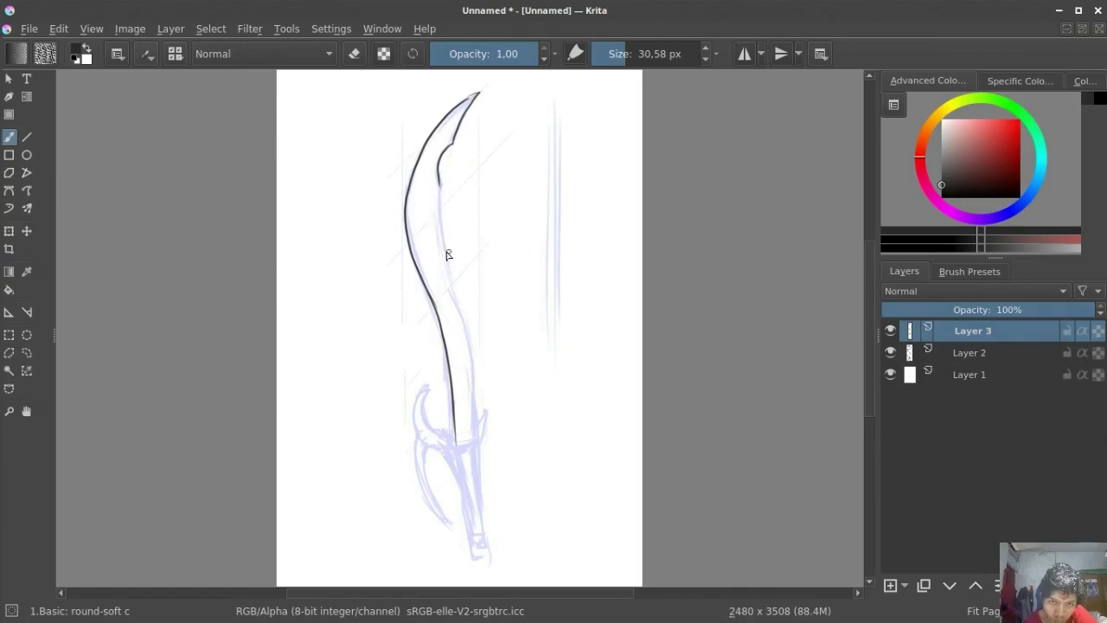
mouse_move(490, 207)
left_mouse_down()
mouse_move(605, 237)
mouse_move(450, 279)
left_mouse_up()
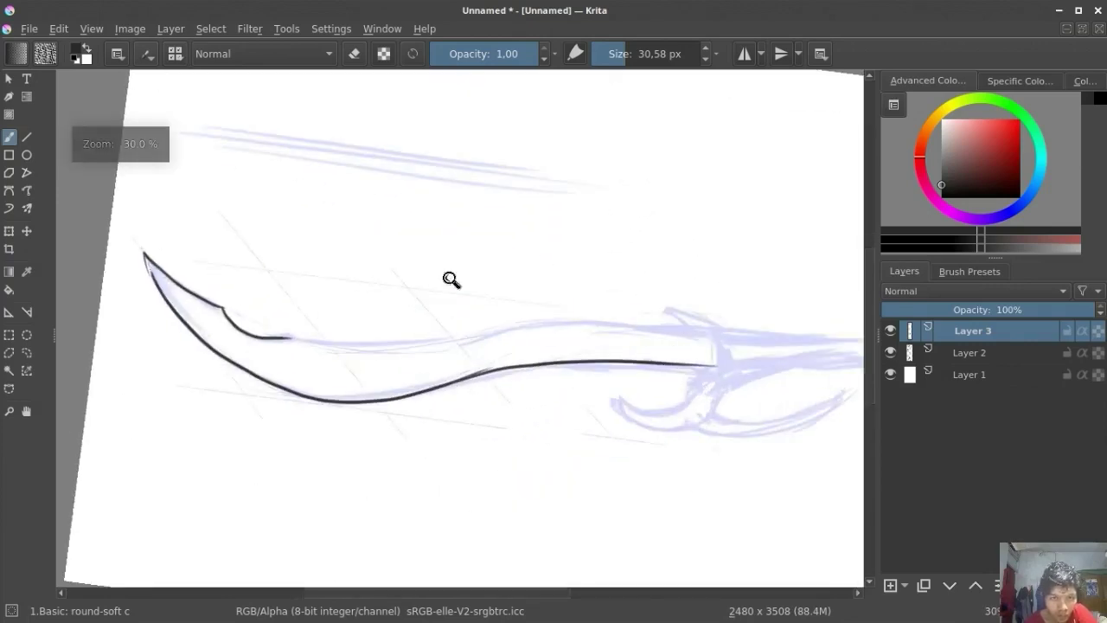
mouse_move(279, 330)
left_mouse_down()
mouse_move(402, 335)
mouse_move(507, 315)
mouse_move(690, 322)
left_mouse_up()
key("ctrl+z")
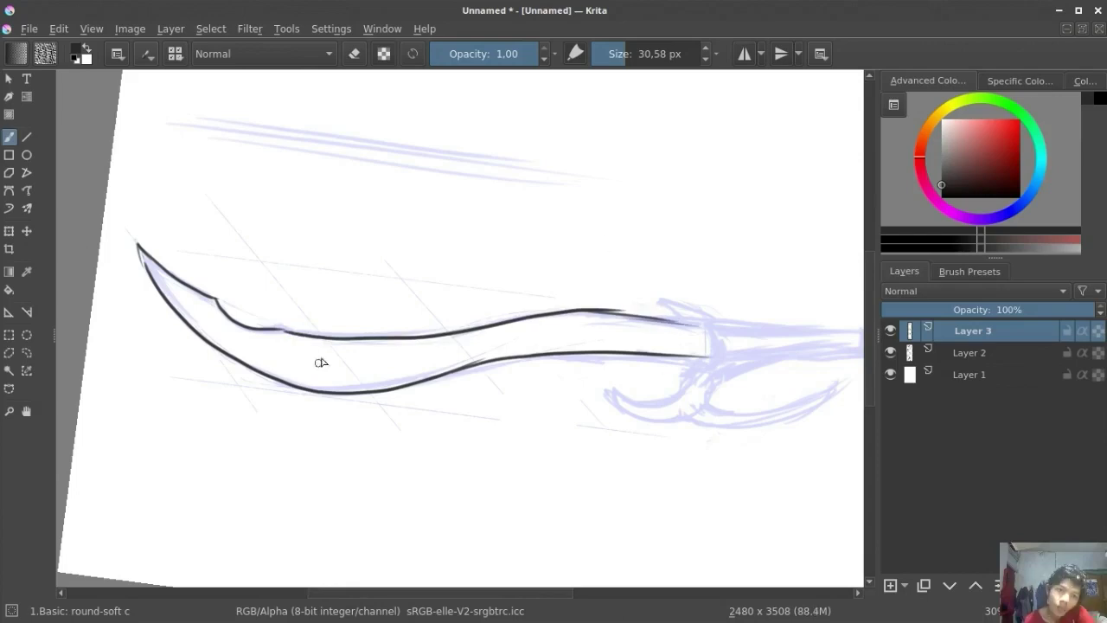
key("ctrl+z")
left_click_drag(282, 333, 363, 390)
left_click_drag(389, 339, 507, 346)
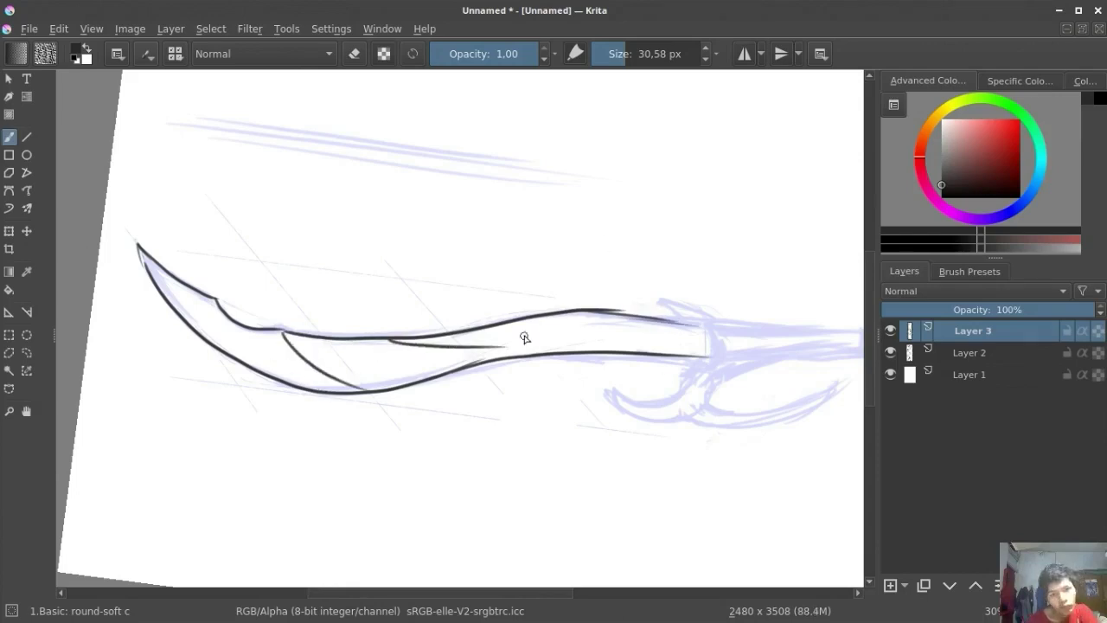
- Rotate the sword upright and add an inner line near the upper blade
key("5")
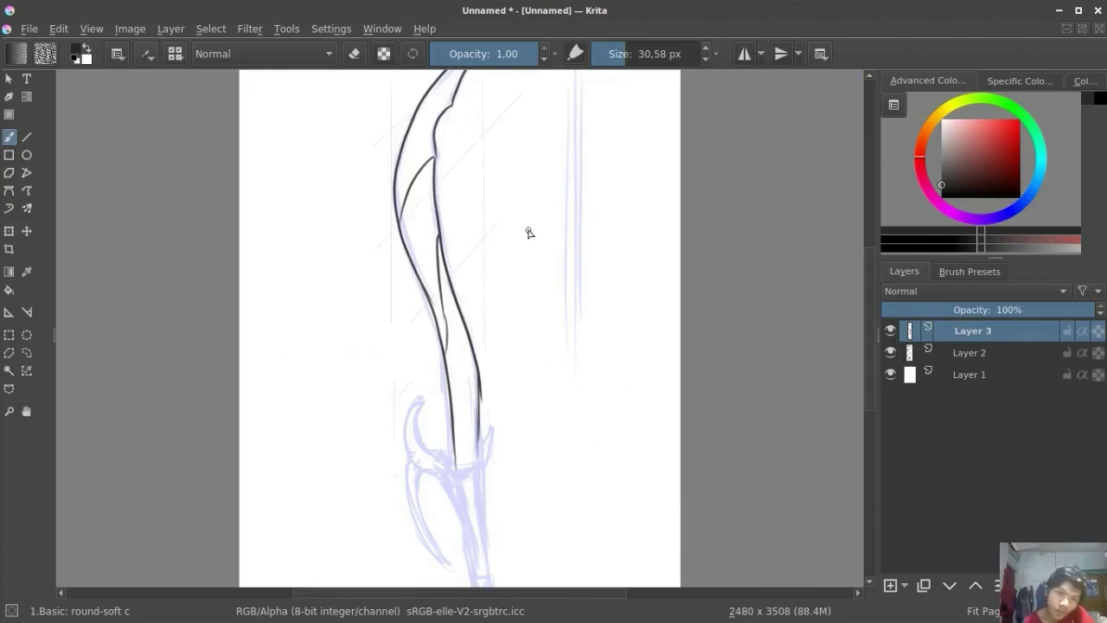
scroll(526, 232, "up", 2)
scroll(506, 295, "down", 2)
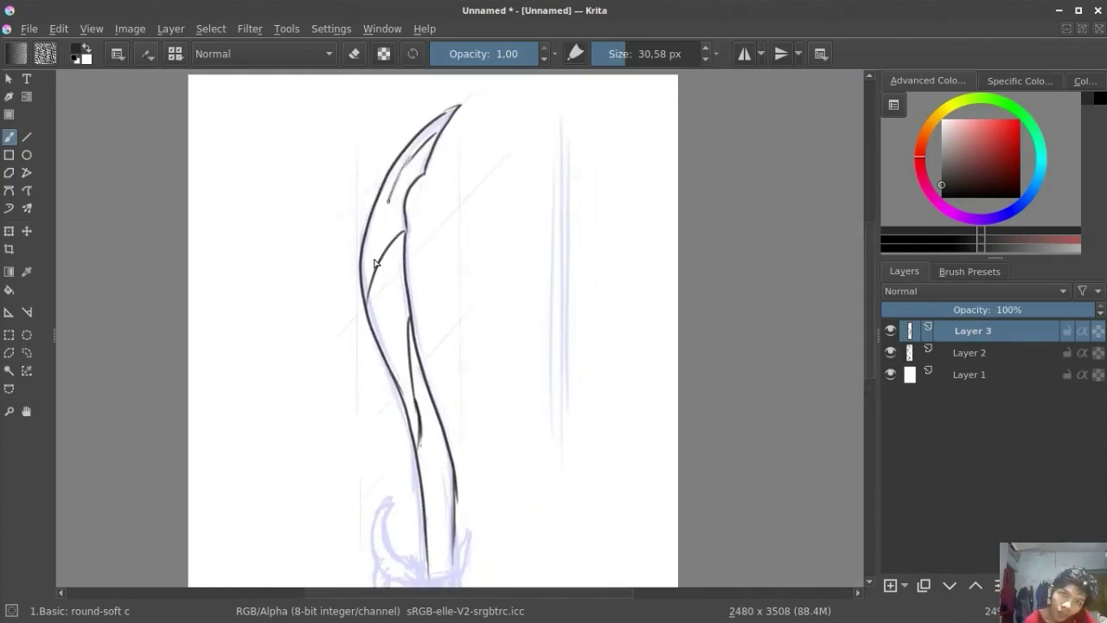
mouse_move(390, 204)
left_mouse_down()
mouse_move(374, 270)
mouse_move(384, 264)
left_mouse_up()
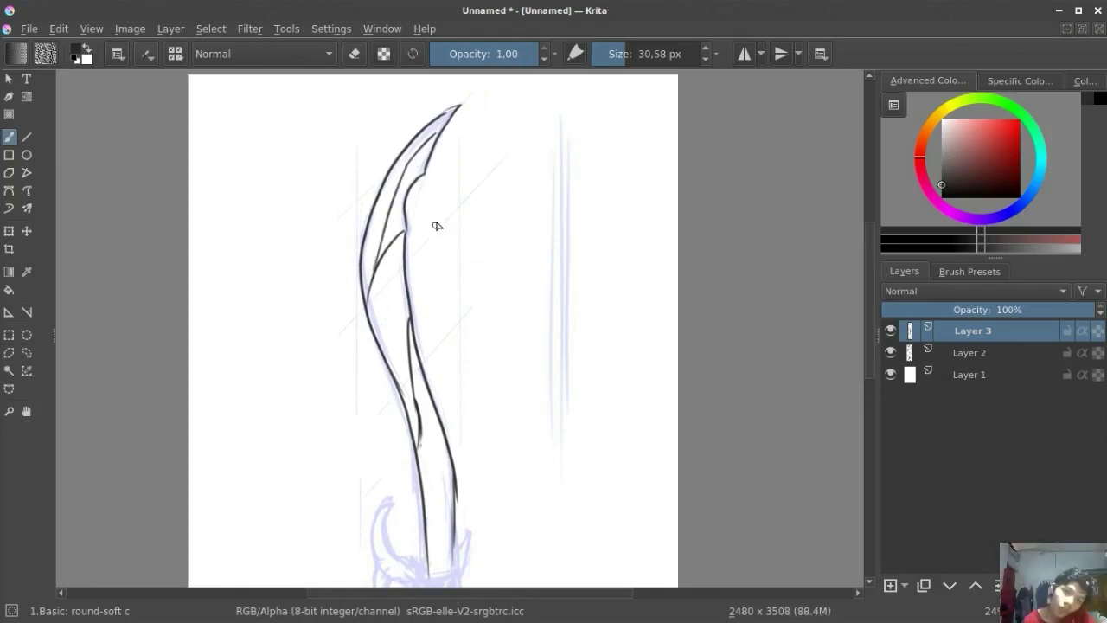
scroll(402, 316, "up", 1)
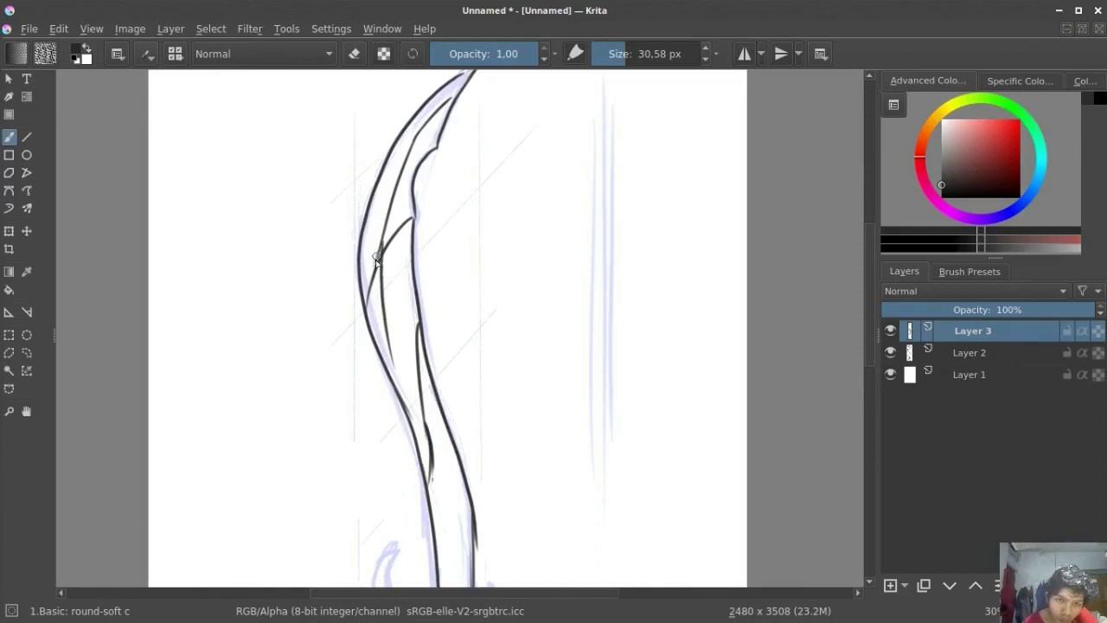
- Erase the rough piece of the inner blade line and redraw it smoothly
key("e")
key("e")
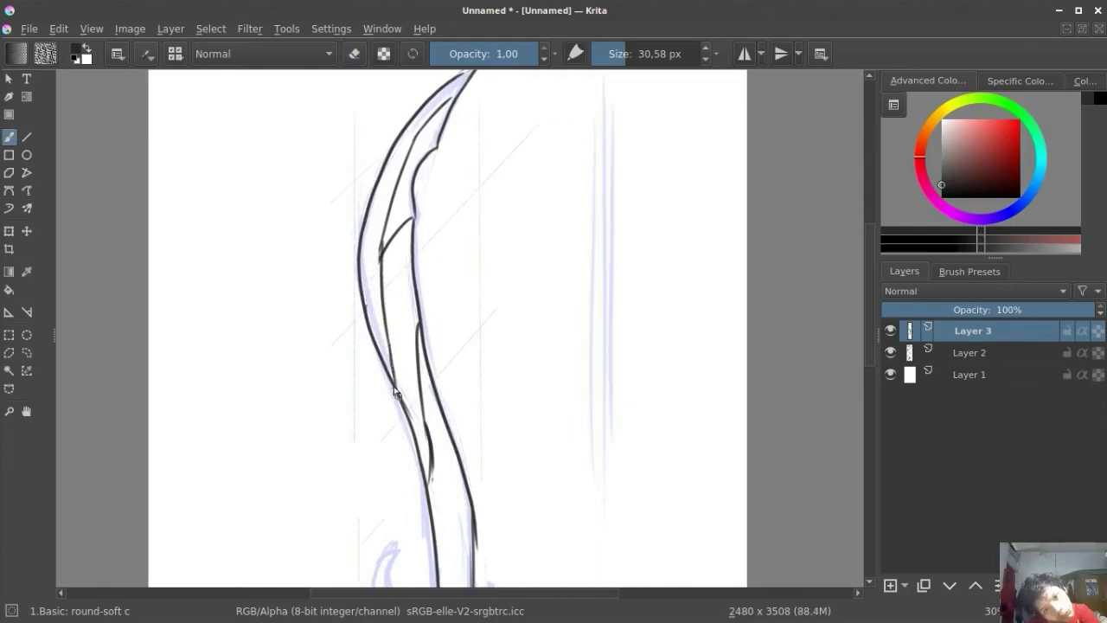
scroll(412, 423, "down", 1)
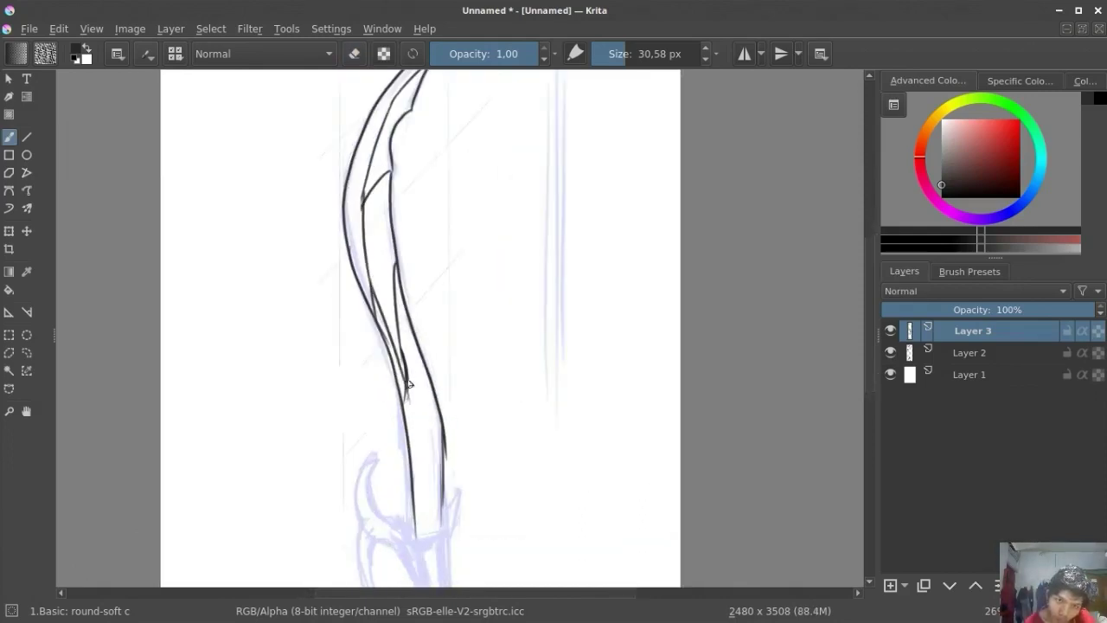
scroll(392, 335, "up", 1)
key("e")
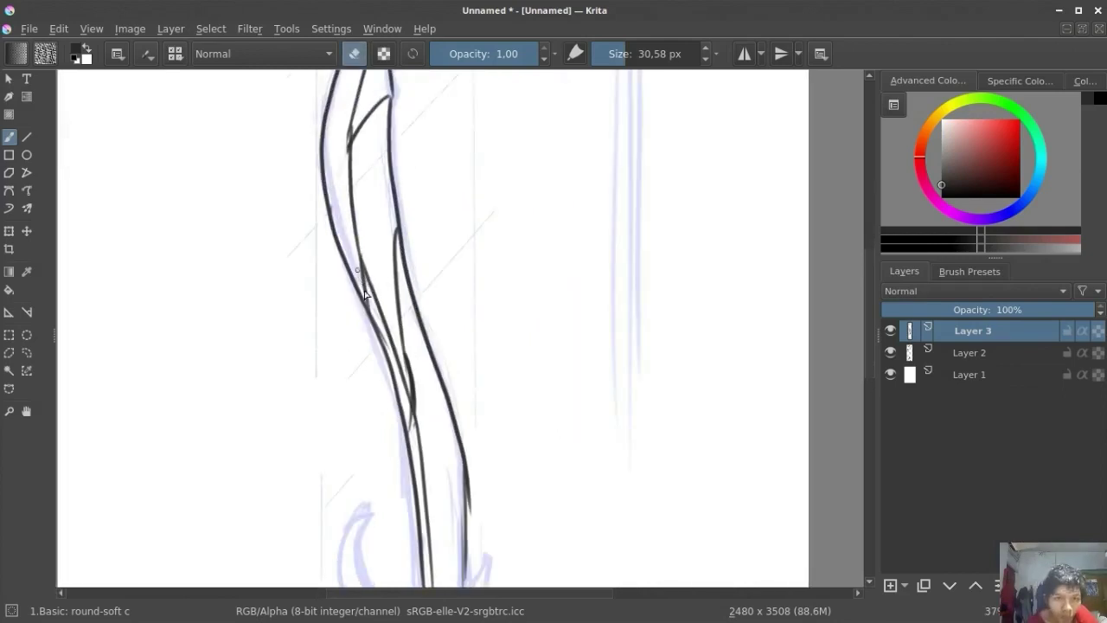
left_click_drag(403, 349, 406, 369)
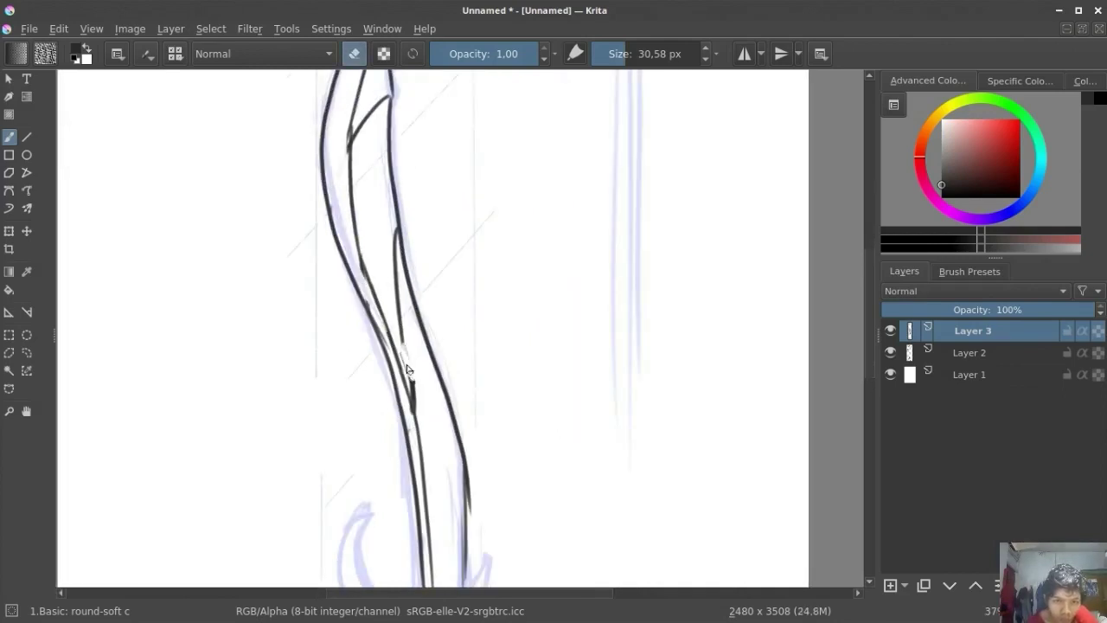
key("e")
left_click_drag(397, 235, 412, 390)
scroll(381, 346, "down", 3)
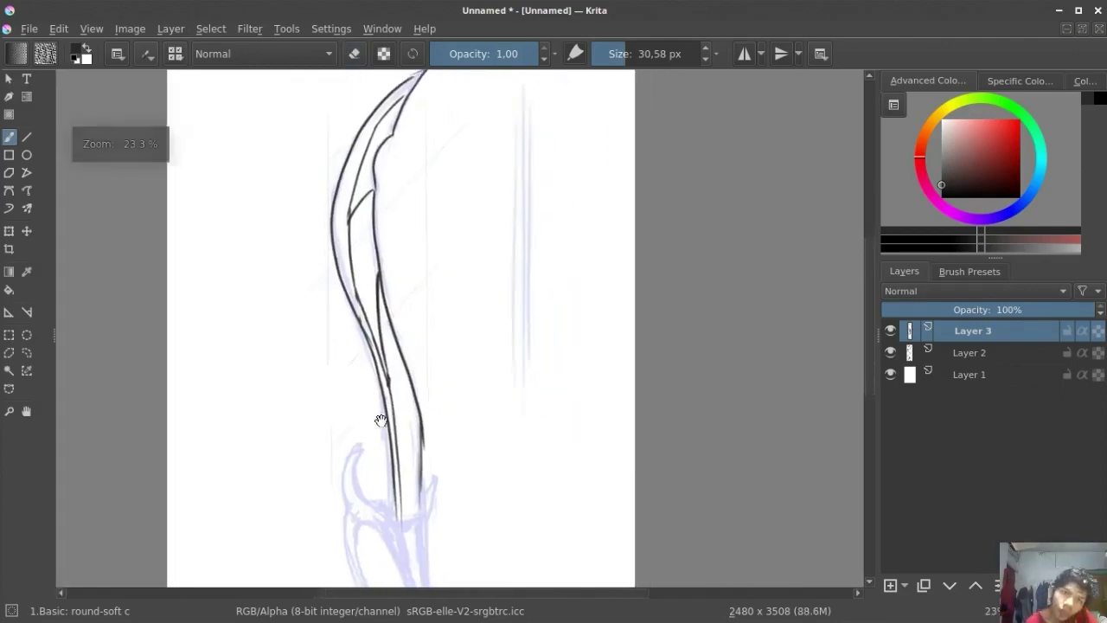
scroll(335, 320, "up", 3)
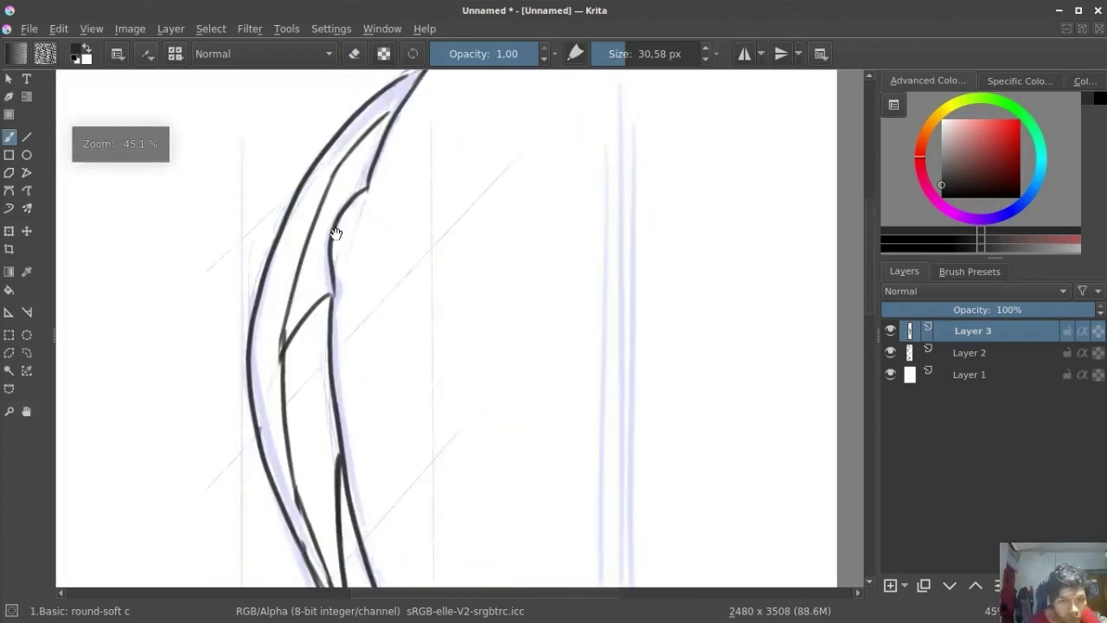
scroll(336, 296, "down", 3)
scroll(355, 300, "up", 2)
key("e")
key("e")
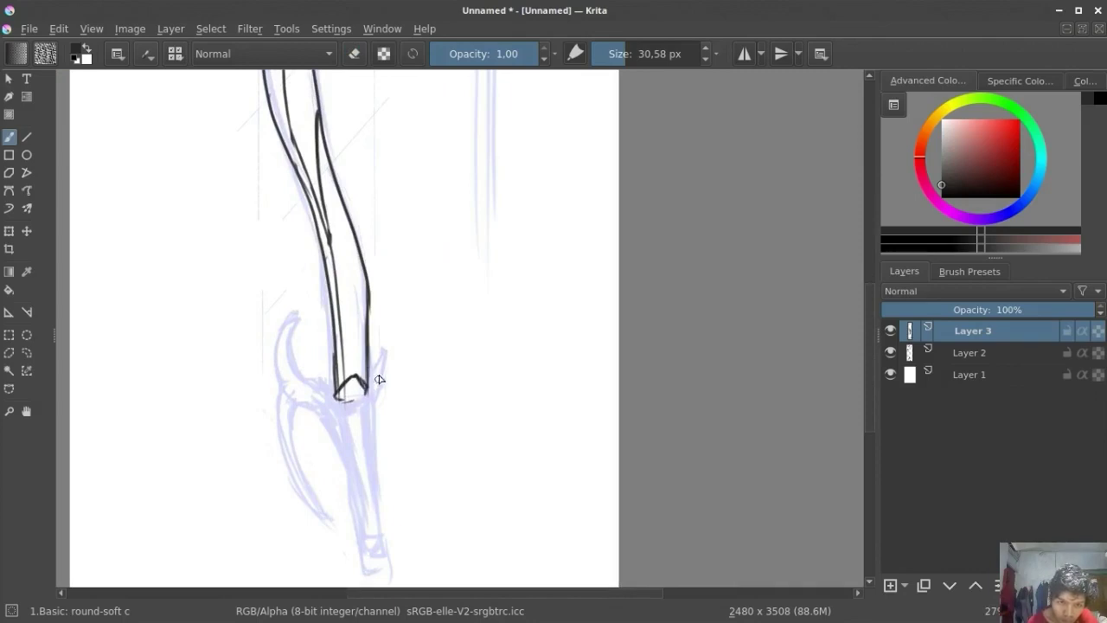
- Ink the grip edges and the guard's upper and lower hooked prongs
left_click_drag(378, 352, 381, 560)
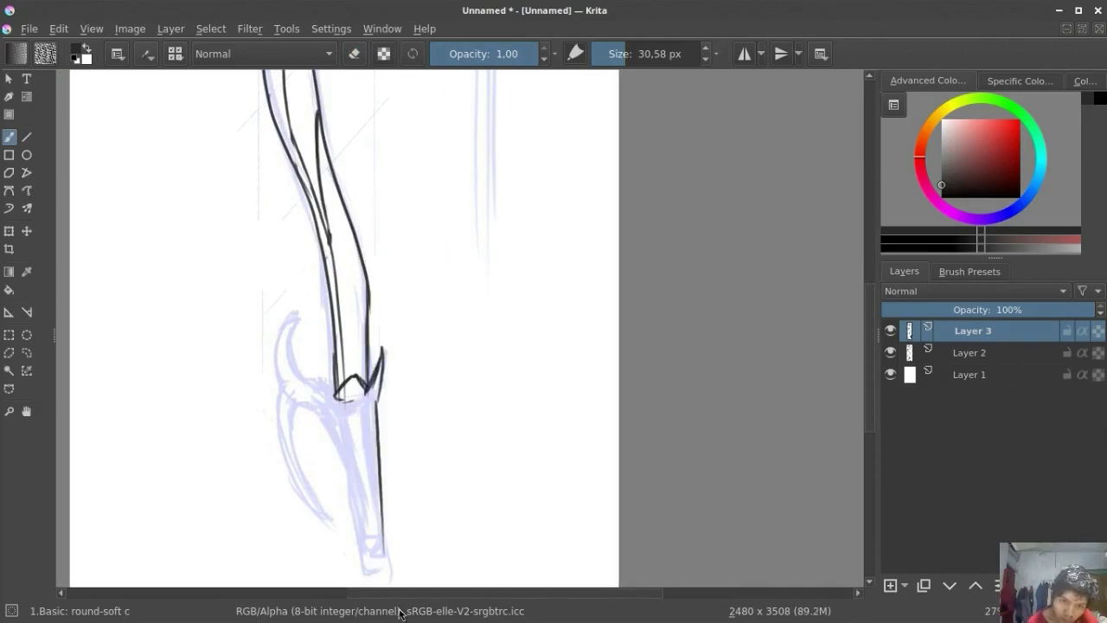
left_click_drag(298, 323, 336, 396)
key("ctrl+z")
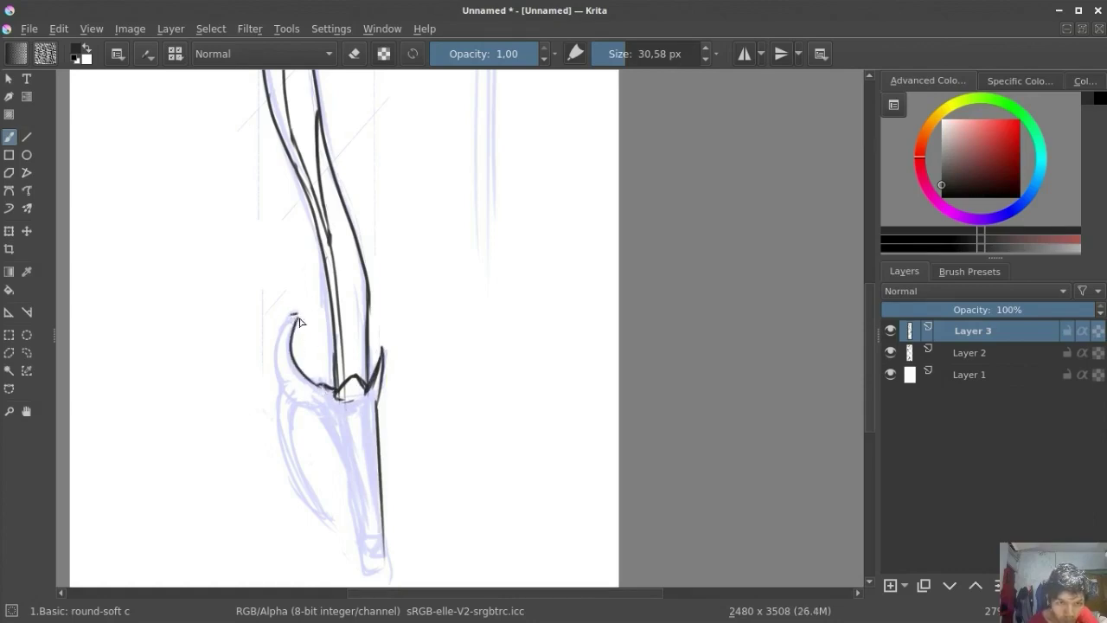
mouse_move(294, 318)
left_mouse_down()
mouse_move(290, 402)
mouse_move(307, 507)
left_mouse_up()
mouse_move(288, 403)
left_mouse_down()
mouse_move(341, 457)
mouse_move(329, 430)
mouse_move(313, 507)
left_mouse_up()
key("ctrl+z")
key("ctrl+z")
key("ctrl+z")
mouse_move(292, 403)
left_mouse_down()
mouse_move(339, 520)
mouse_move(327, 522)
left_mouse_up()
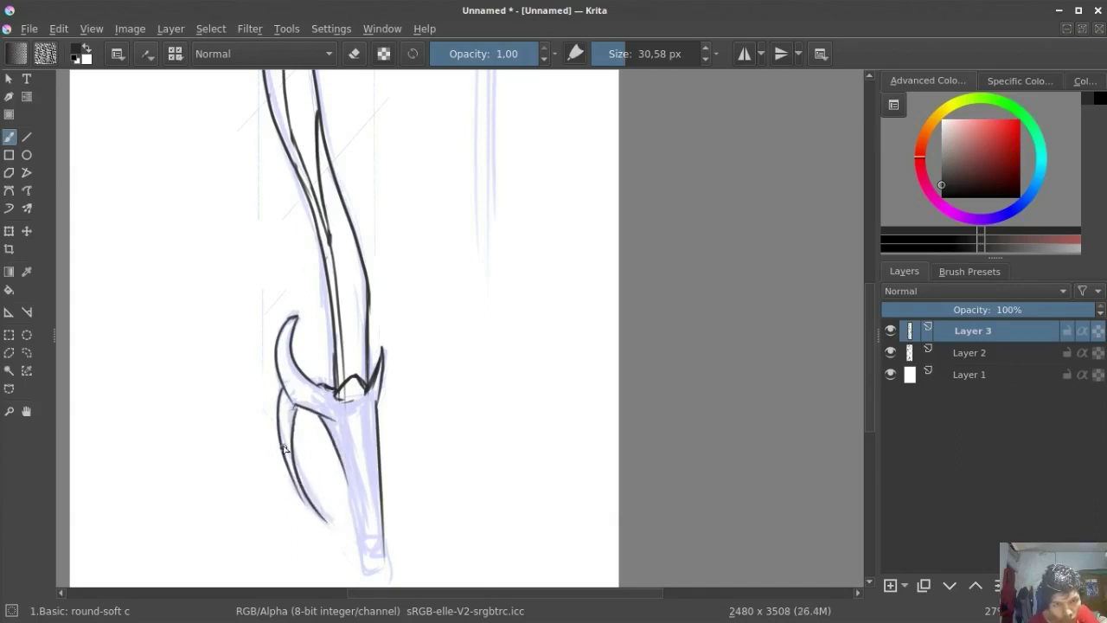
mouse_move(337, 471)
left_mouse_down()
mouse_move(340, 490)
mouse_move(346, 381)
left_mouse_up()
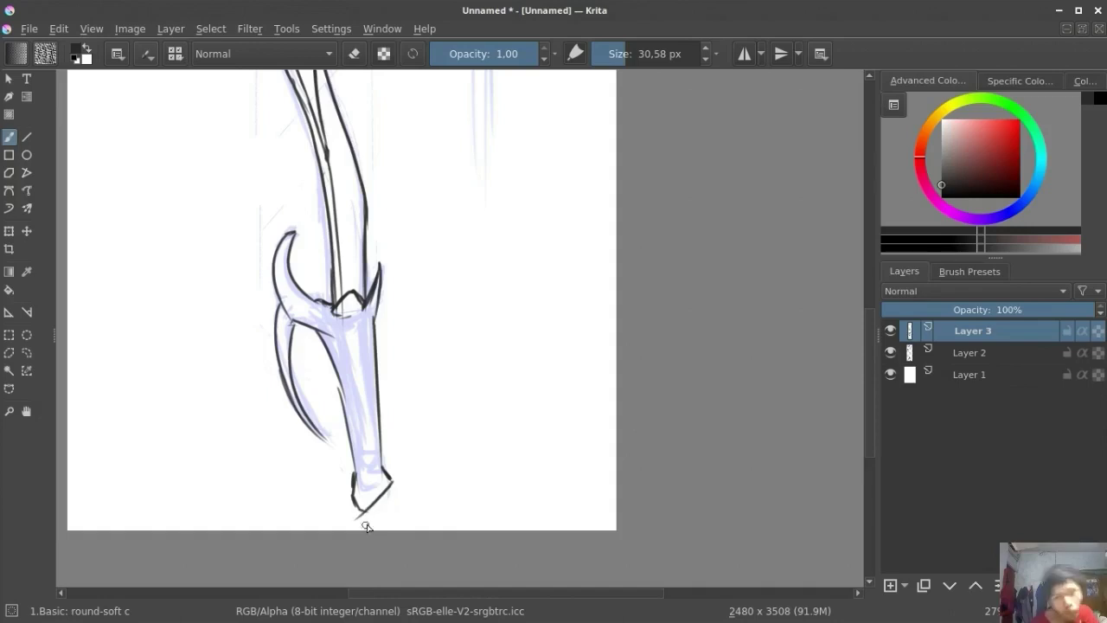
- Toggle the eraser and zoom around to review the inked hilt
scroll(362, 511, "down", 1)
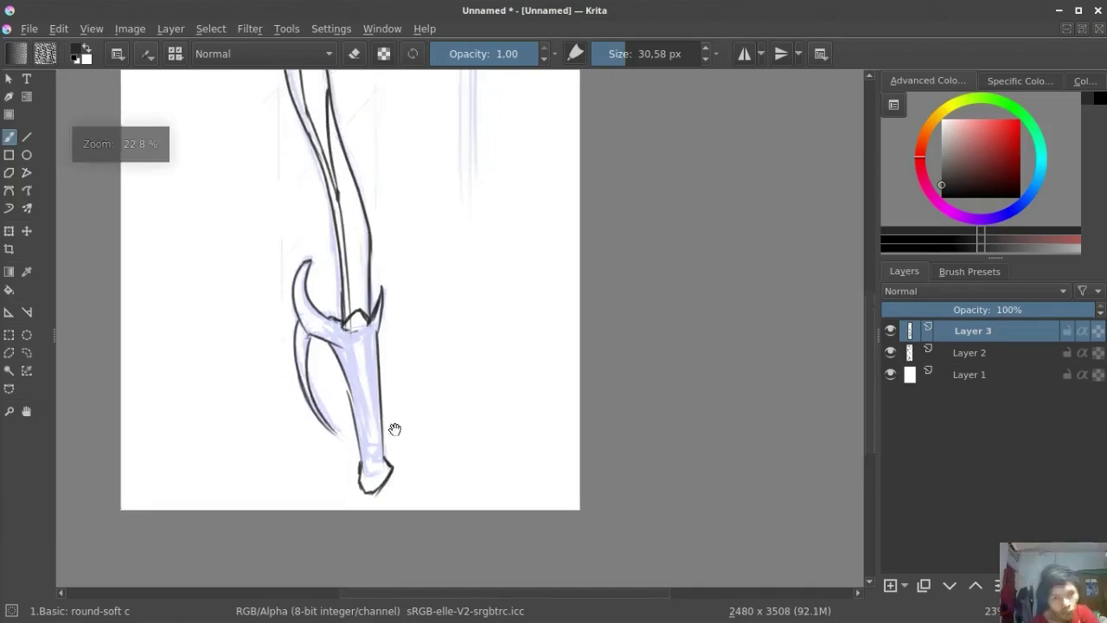
key("e")
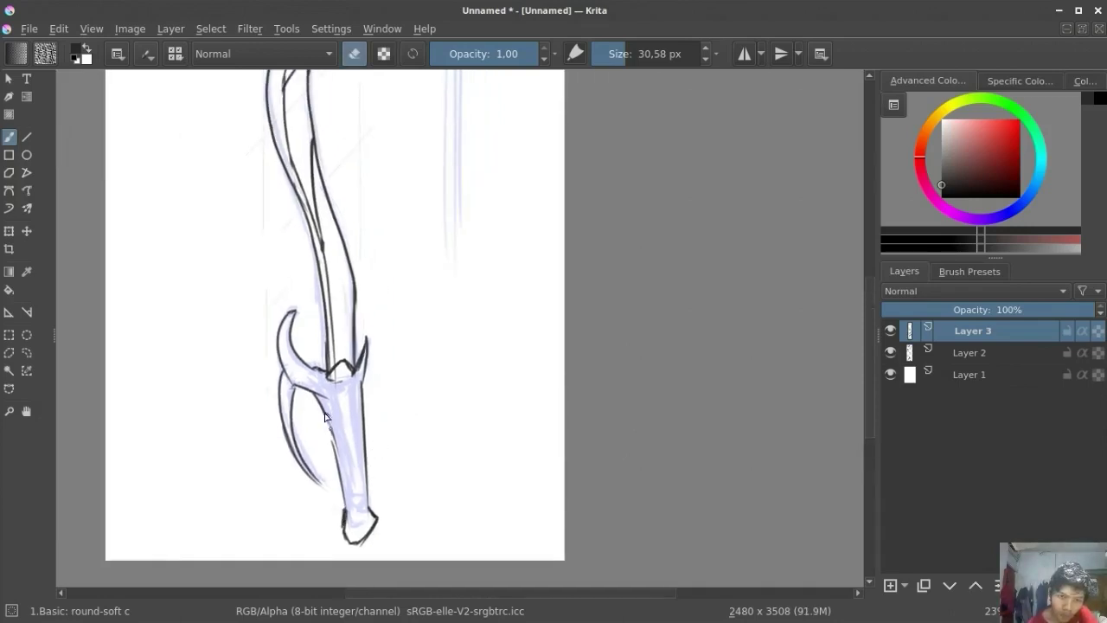
key("e")
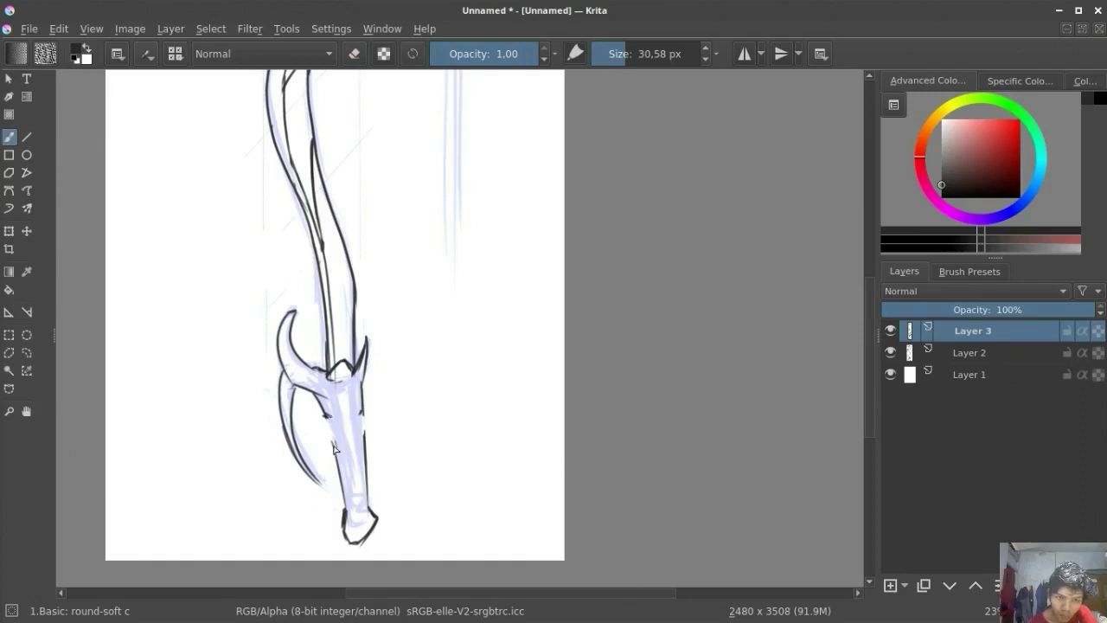
key("e")
key("e")
key("e")
key("e")
scroll(360, 439, "up", 2)
key("e")
key("e")
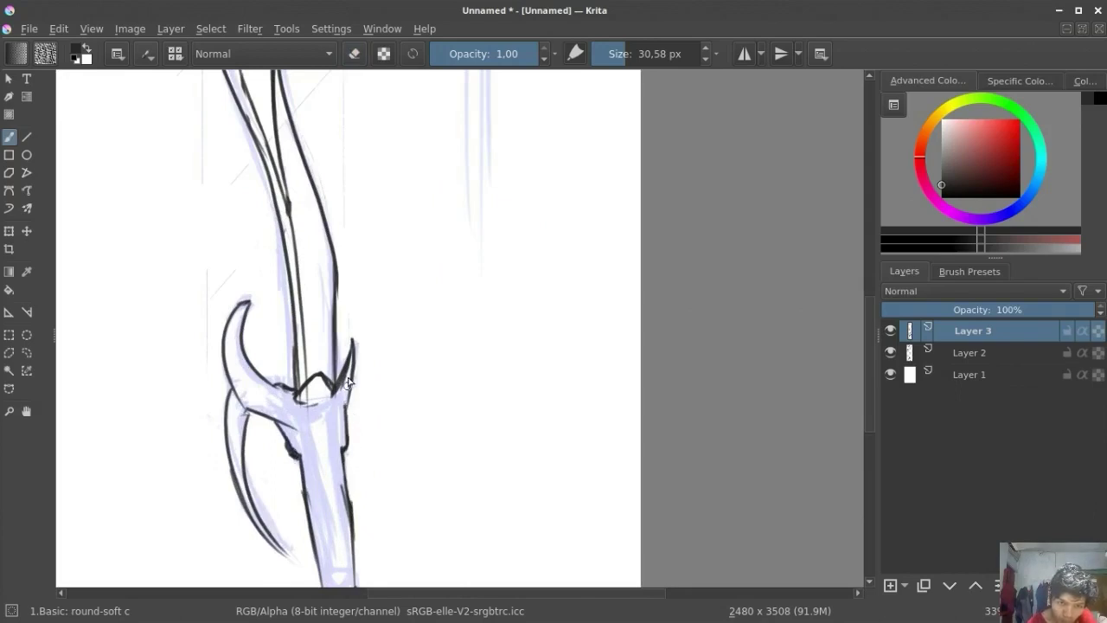
scroll(347, 381, "down", 1)
scroll(378, 425, "down", 2)
scroll(423, 288, "down", 1)
- Save the drawing as SWORD-01.kra in the sword-01/01_sketch folder
key("ctrl+s")
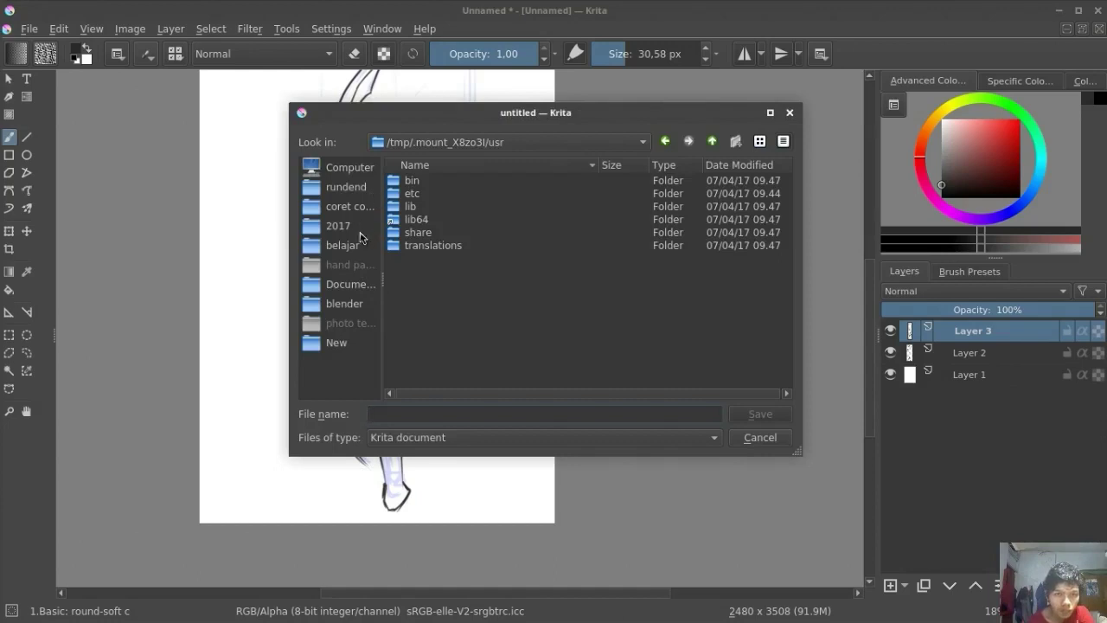
left_click(358, 306)
double_click(454, 219)
double_click(424, 180)
double_click(428, 180)
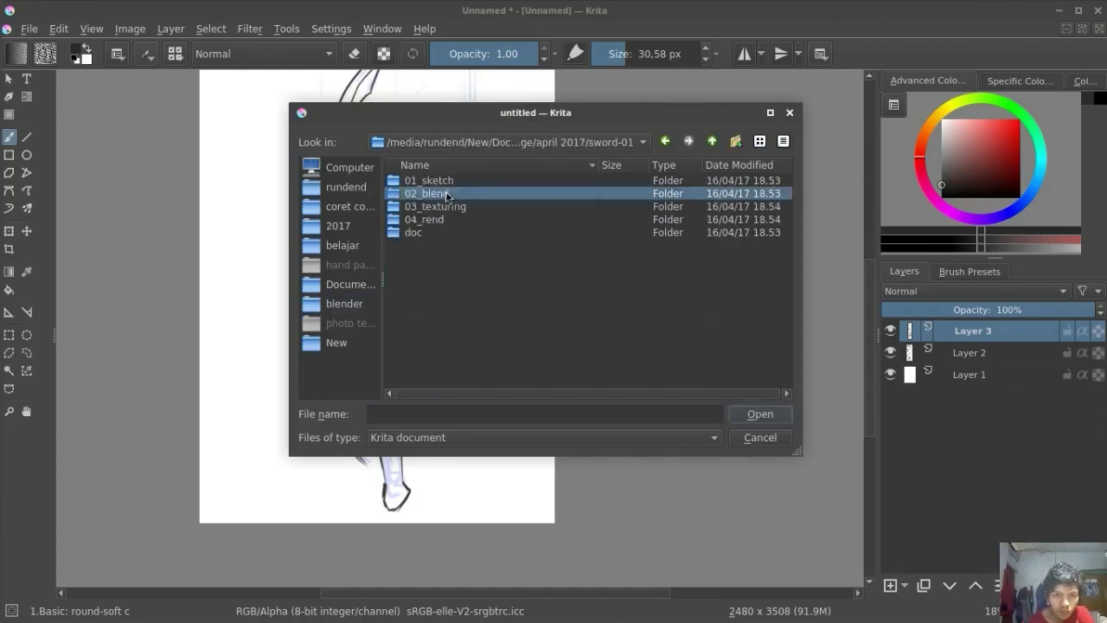
type("SWORD-0")
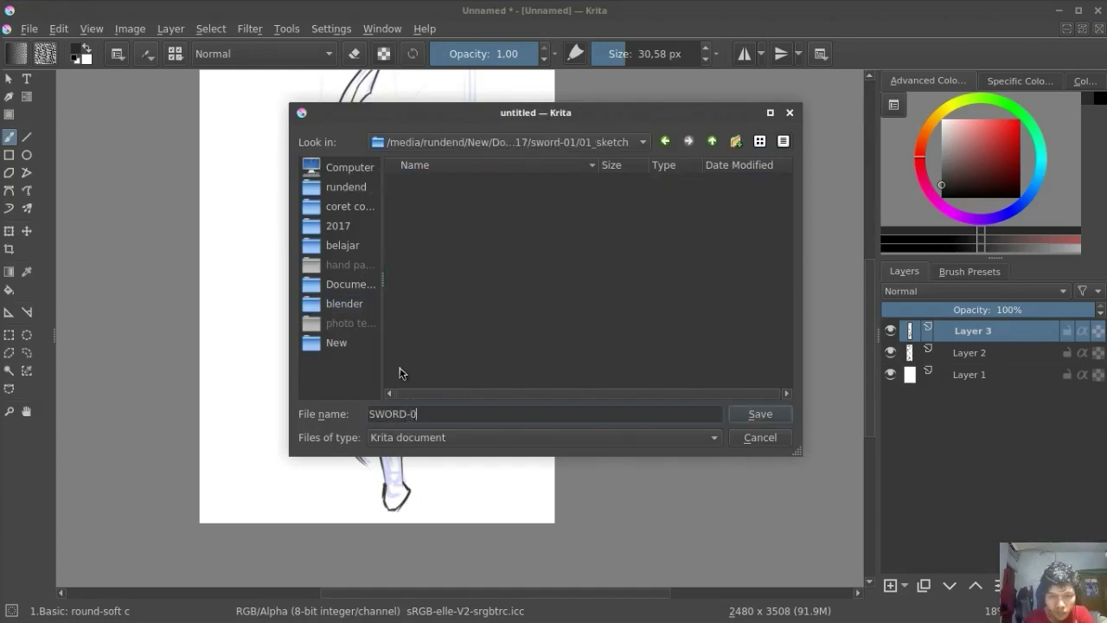
key("Return")
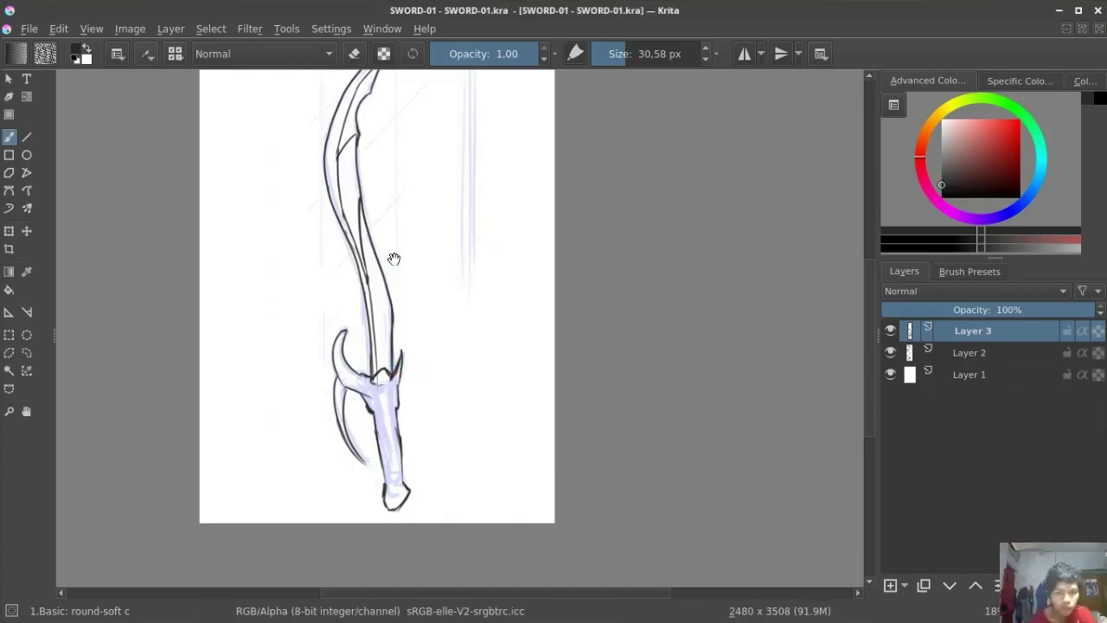
- Recentre the sword and add a new Layer 4 above Layer 2
scroll(434, 394, "up", 2)
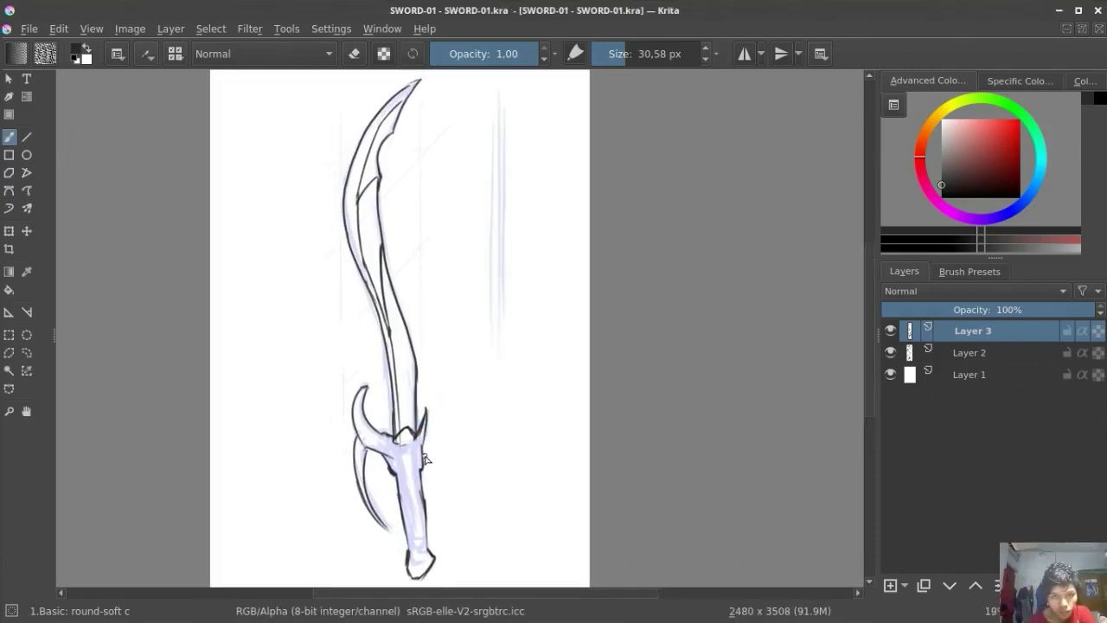
left_click_drag(413, 451, 417, 443)
left_click(938, 354)
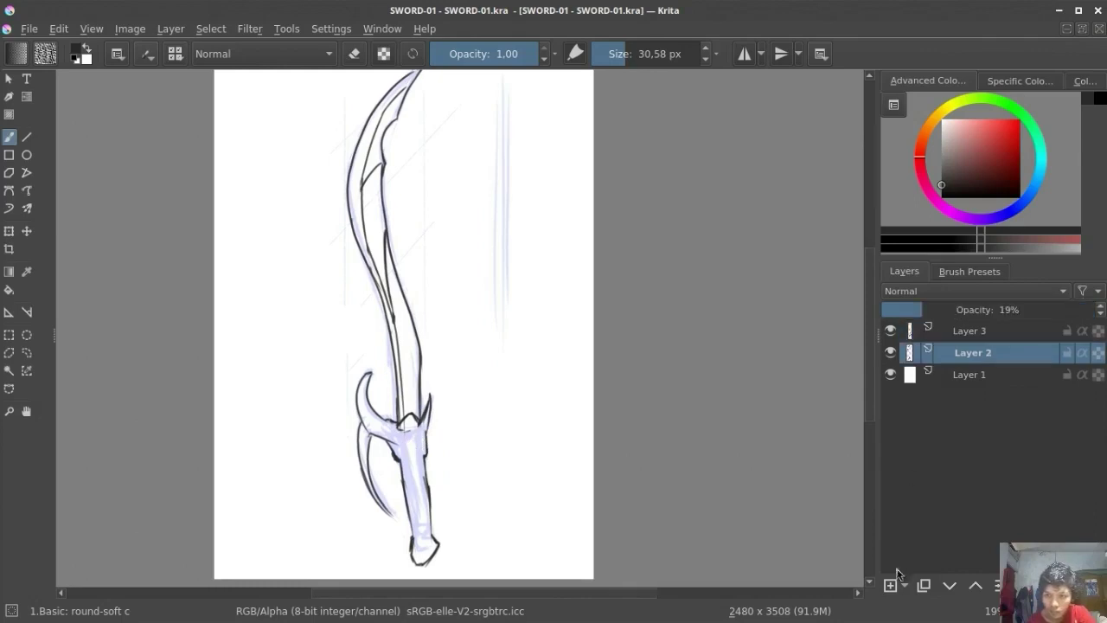
key("Insert")
- Fill Layer 1 with a light grey background
left_click(943, 149)
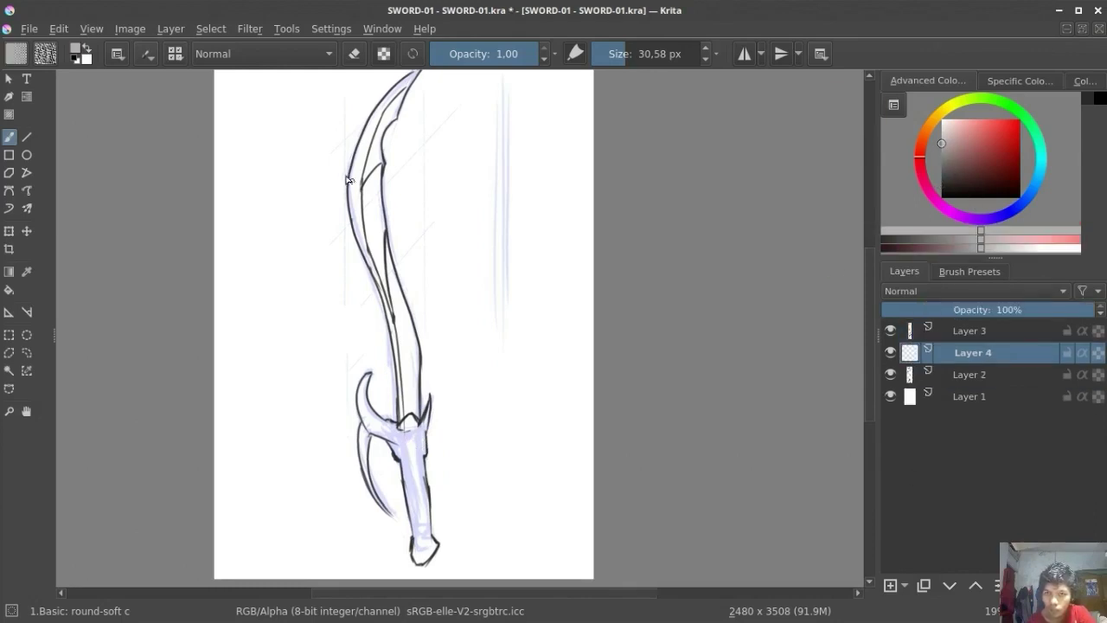
scroll(388, 187, "up", 3)
left_click(969, 396)
left_click_drag(970, 188, 923, 125)
key("shift+BackSpace")
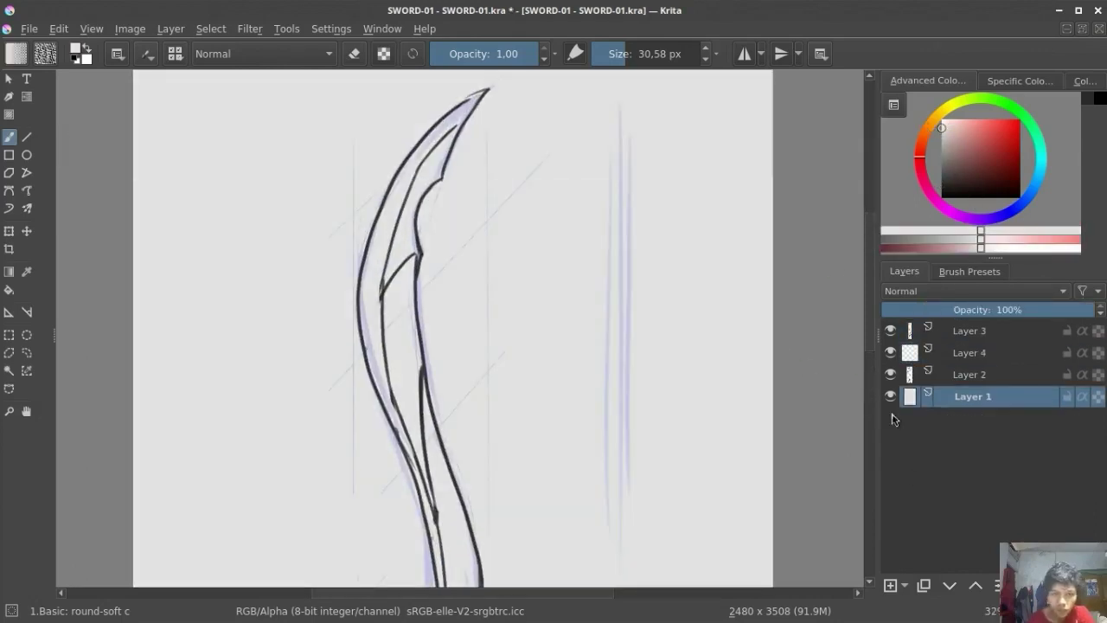
- On Layer 4, paint dark grey inside the blade tip and upper blade with a larger brush
left_click(969, 352)
key("d")
scroll(374, 179, "up", 1)
key("bracketright")
mouse_move(460, 130)
left_mouse_down()
mouse_move(450, 173)
mouse_move(445, 156)
mouse_move(423, 184)
mouse_move(408, 242)
left_mouse_up()
mouse_move(422, 203)
left_mouse_down()
mouse_move(416, 260)
mouse_move(414, 216)
left_mouse_up()
scroll(402, 274, "down", 2)
mouse_move(401, 274)
left_mouse_down()
mouse_move(410, 214)
mouse_move(420, 317)
left_mouse_up()
left_click_drag(407, 216, 420, 299)
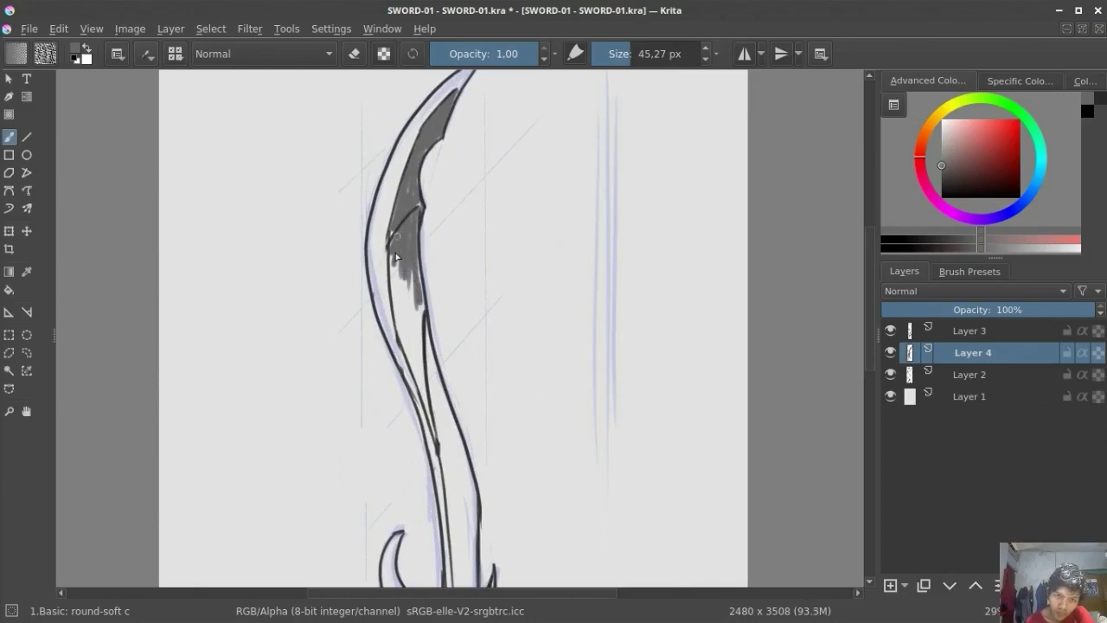
left_click_drag(396, 236, 412, 364)
left_click_drag(402, 268, 417, 358)
- Fill the remaining gaps and lower blade with dark grey down to the guard
scroll(415, 346, "up", 1)
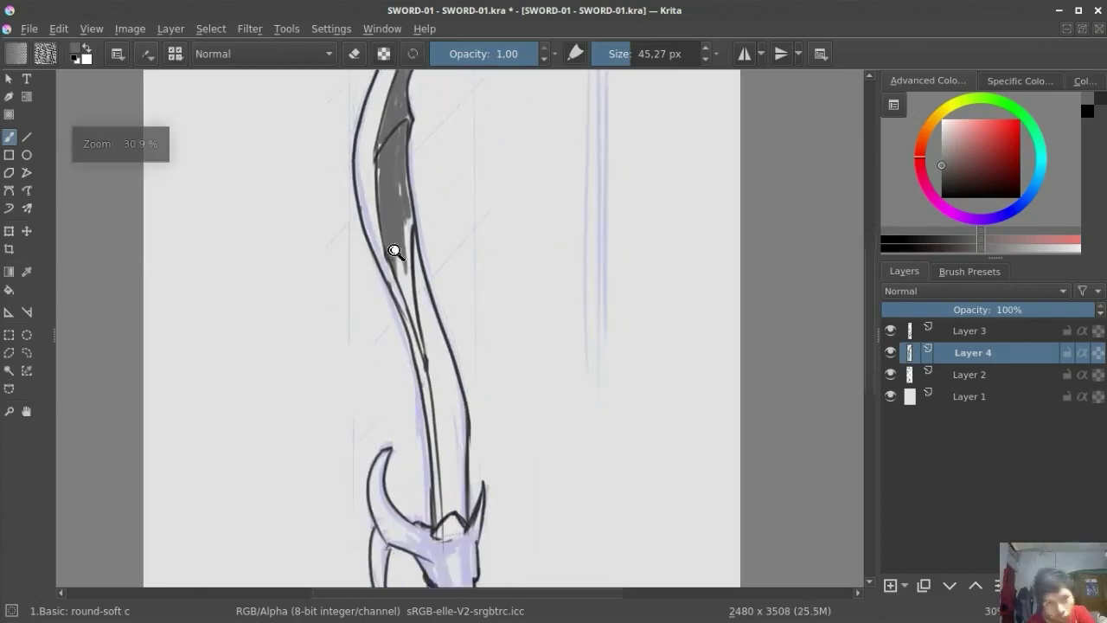
left_click_drag(413, 236, 412, 208)
left_click_drag(378, 164, 378, 112)
mouse_move(406, 216)
left_mouse_down()
mouse_move(396, 290)
mouse_move(420, 290)
left_mouse_up()
mouse_move(400, 186)
left_mouse_down()
mouse_move(443, 353)
mouse_move(407, 277)
left_mouse_up()
left_click_drag(411, 227, 437, 381)
mouse_move(417, 298)
left_mouse_down()
mouse_move(441, 394)
mouse_move(420, 307)
left_mouse_up()
left_click_drag(413, 277, 432, 428)
mouse_move(432, 380)
left_mouse_down()
mouse_move(437, 446)
mouse_move(403, 188)
mouse_move(447, 317)
mouse_move(434, 430)
mouse_move(447, 415)
left_mouse_up()
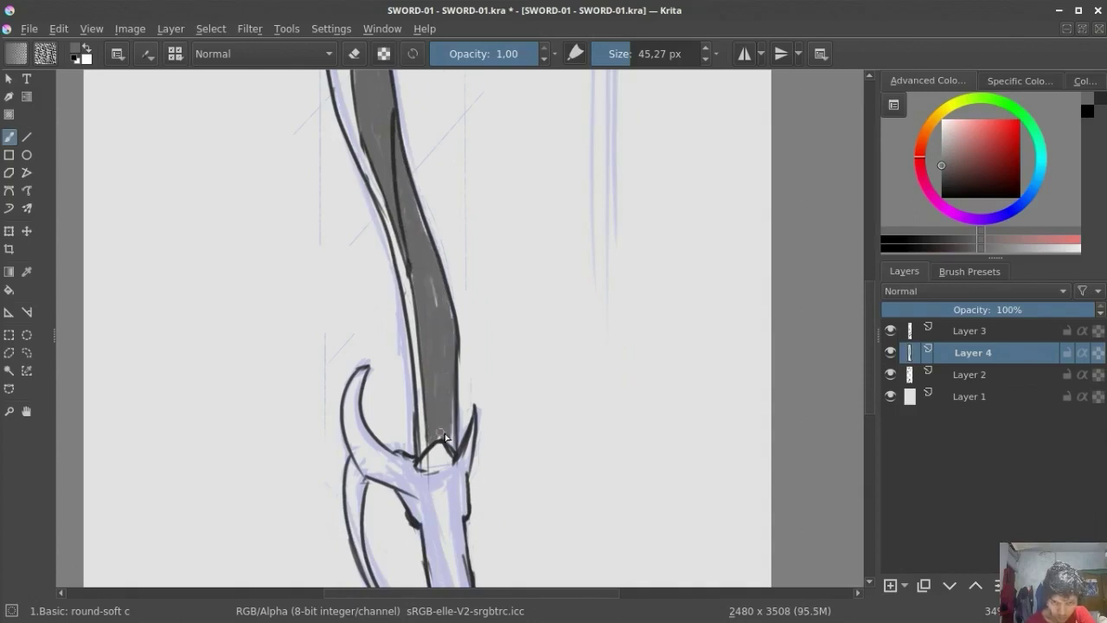
left_click_drag(413, 199, 416, 314)
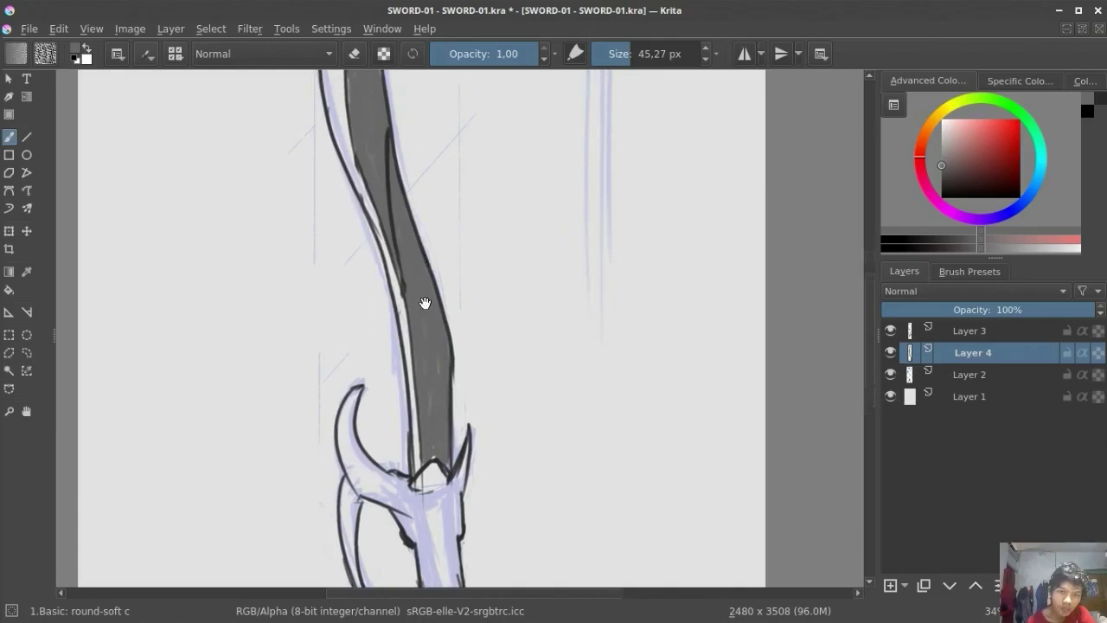
scroll(424, 303, "down", 4)
scroll(440, 228, "up", 1)
scroll(406, 302, "up", 2)
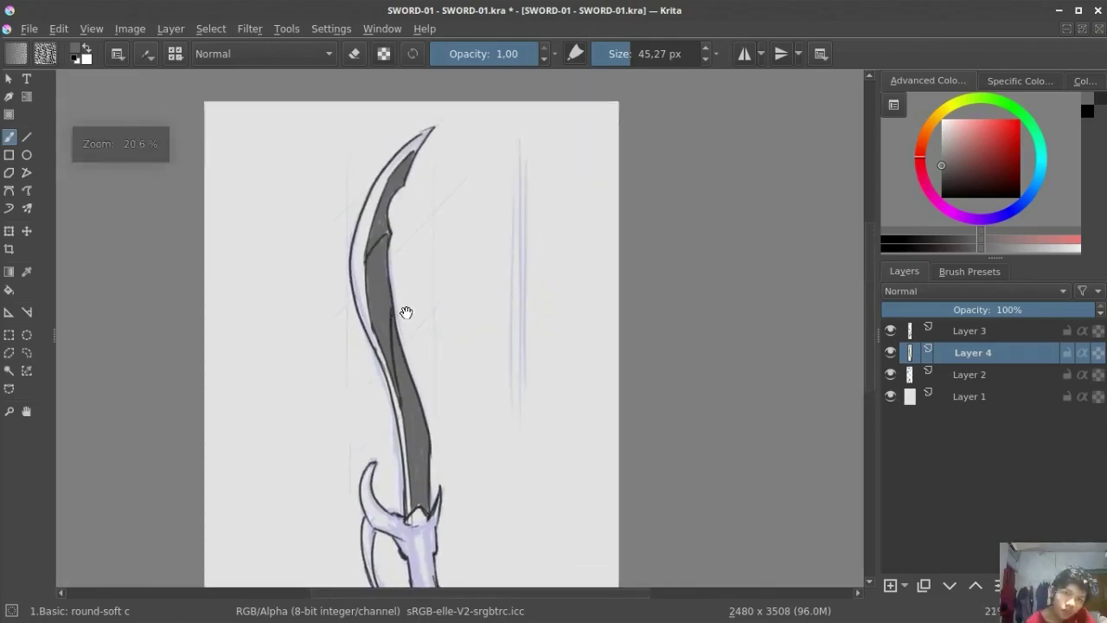
- Switch to Chrome and browse the Pinterest sword pins
key("alt+Tab")
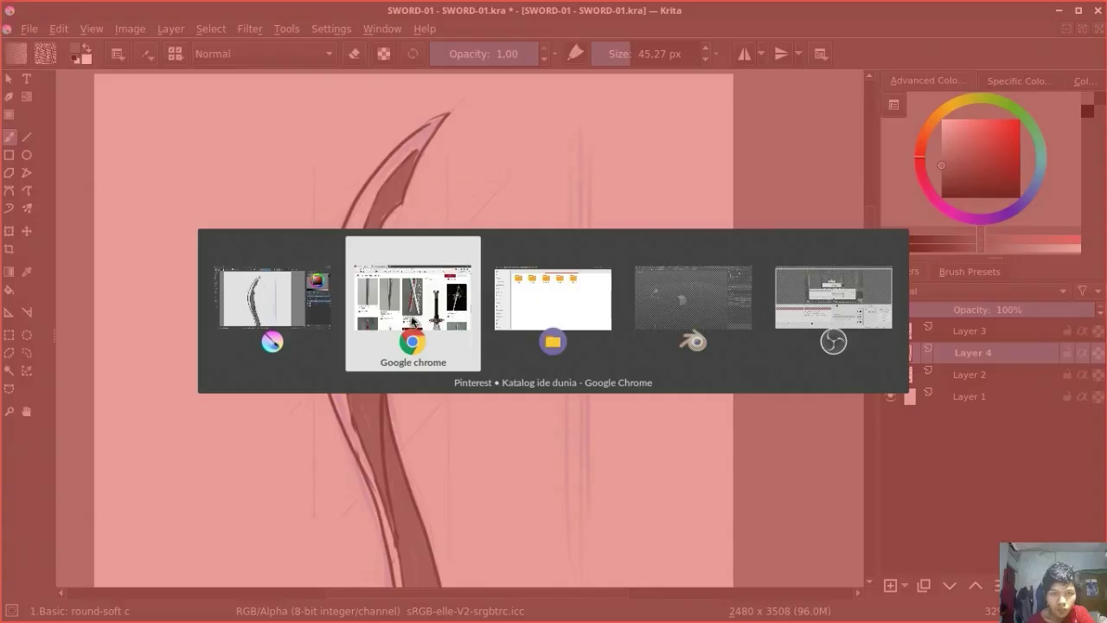
scroll(392, 324, "down", 5)
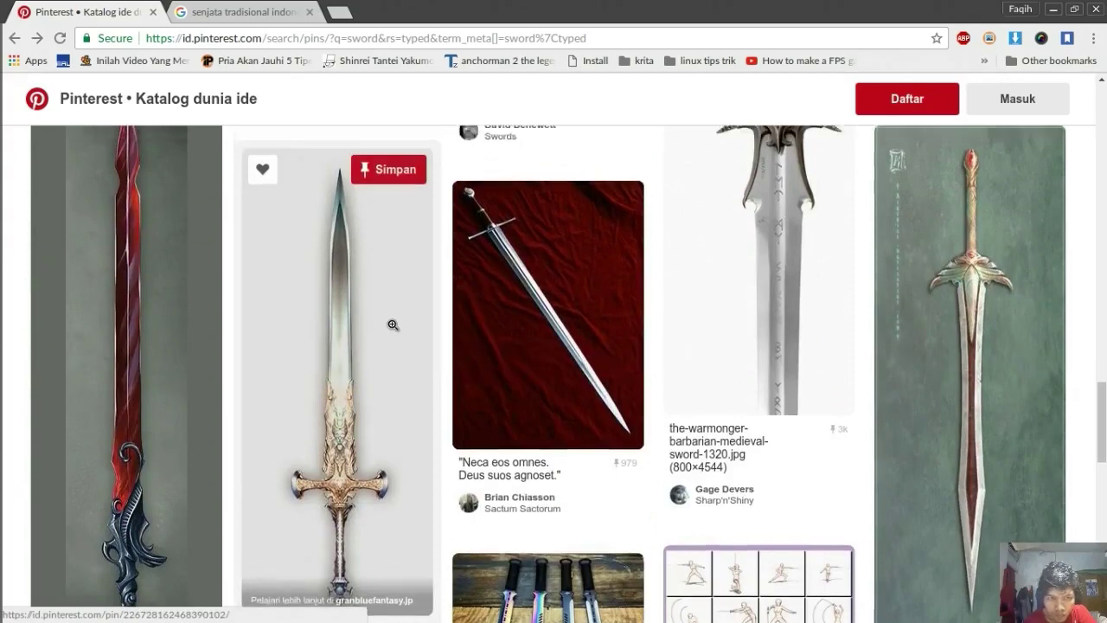
scroll(393, 324, "down", 5)
scroll(392, 324, "down", 5)
scroll(392, 324, "down", 3)
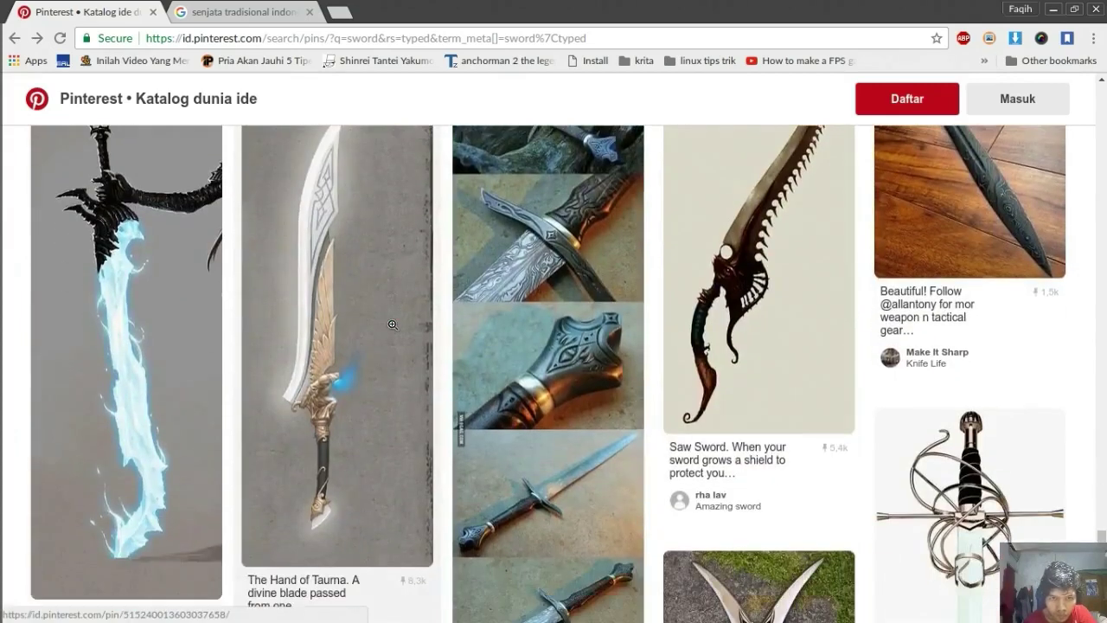
scroll(392, 324, "down", 1)
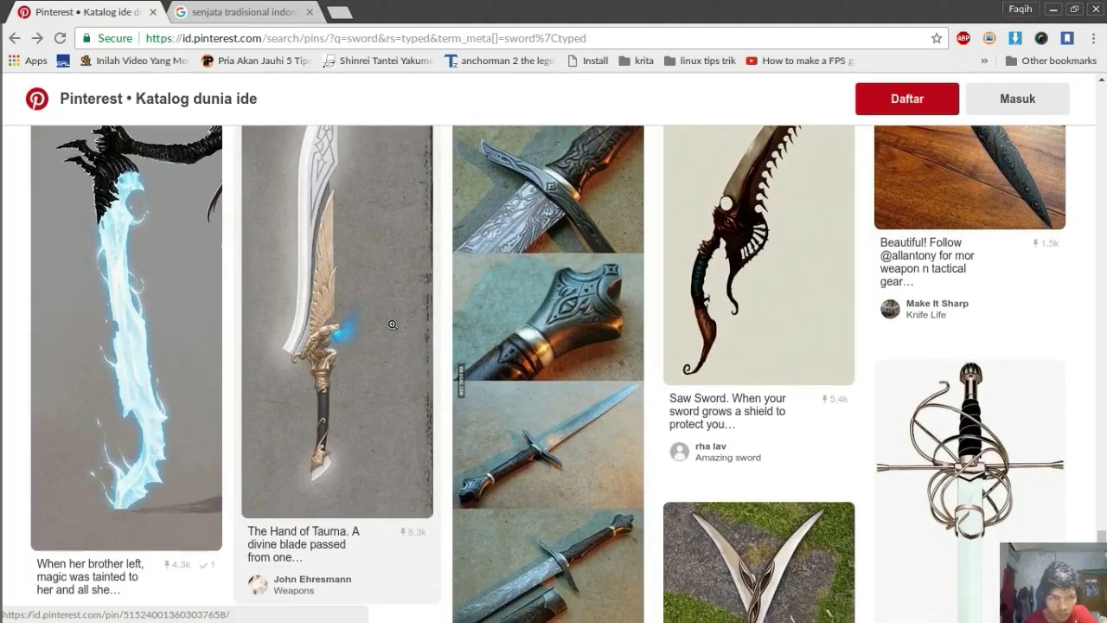
scroll(392, 324, "down", 5)
scroll(392, 324, "down", 5)
scroll(393, 324, "down", 5)
scroll(393, 324, "up", 10)
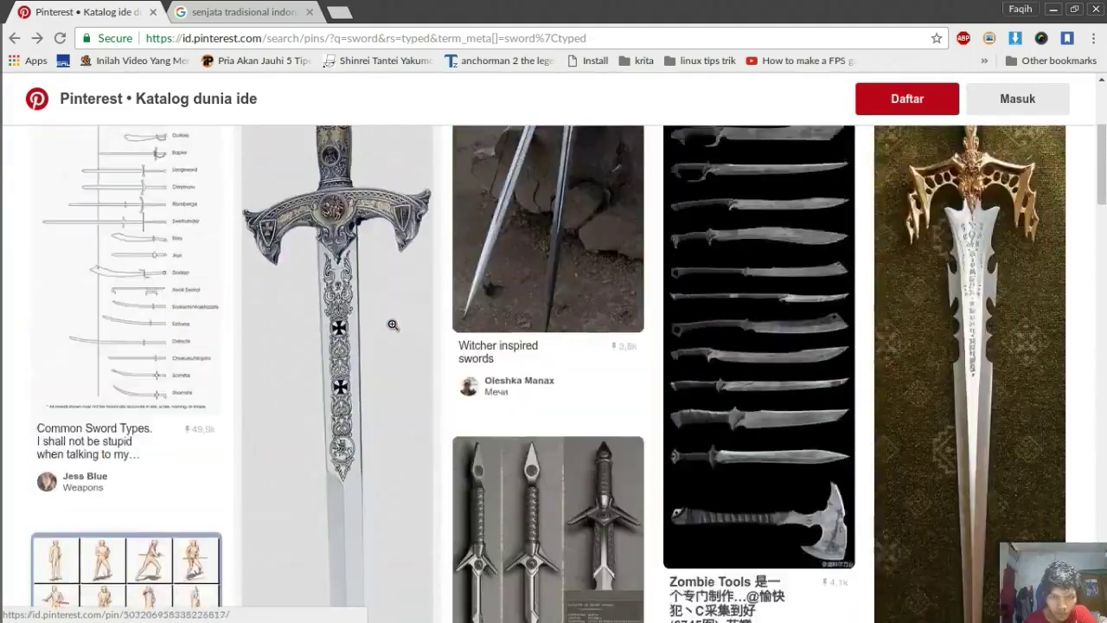
scroll(390, 334, "up", 10)
- Browse the 'senjata tradisional indonesia' image results, previewing the feathered weapon image
left_click(244, 10)
scroll(298, 333, "down", 1)
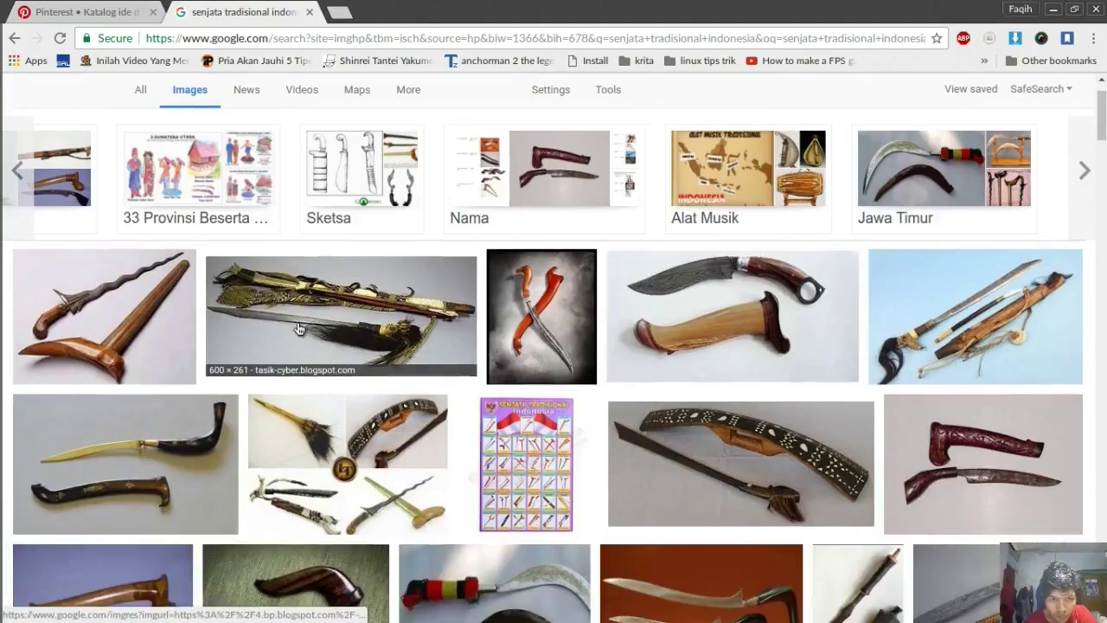
left_click(325, 347)
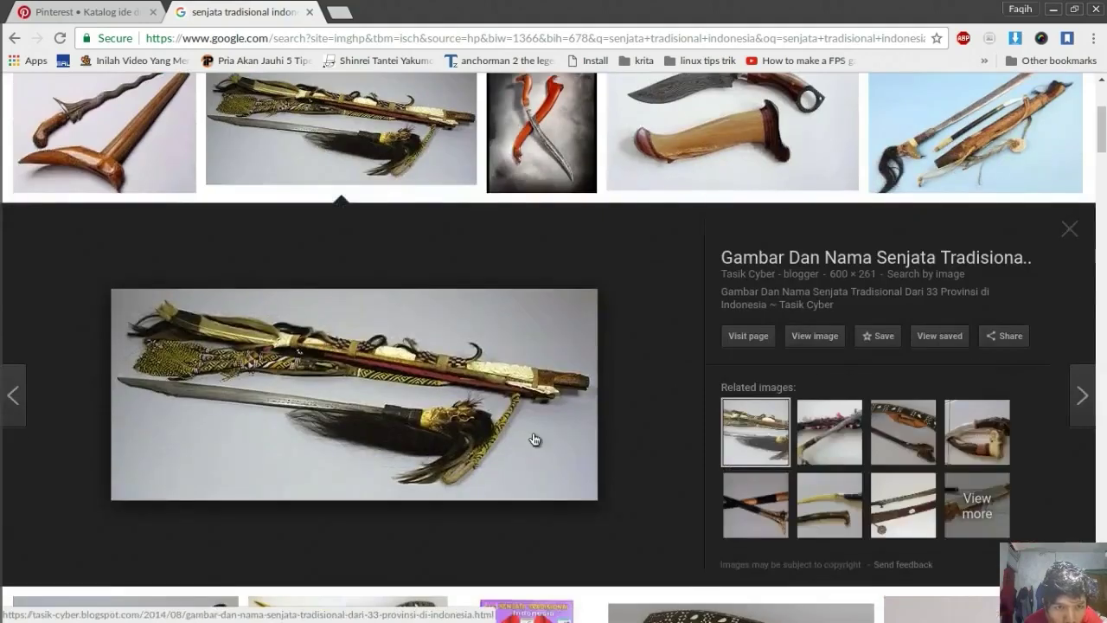
scroll(644, 491, "down", 5)
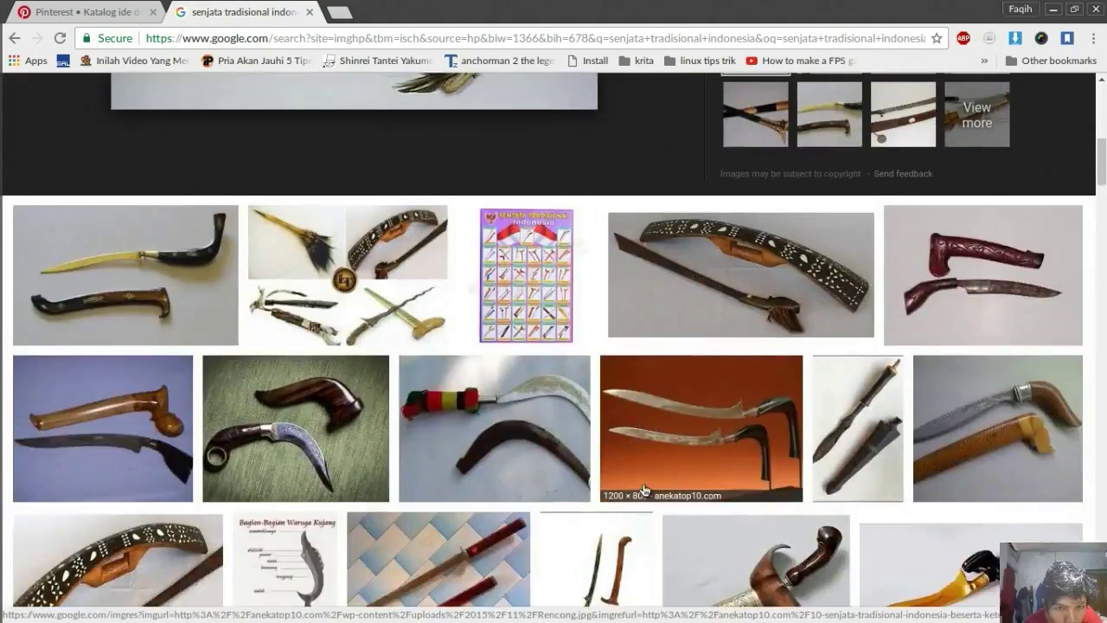
scroll(643, 490, "down", 2)
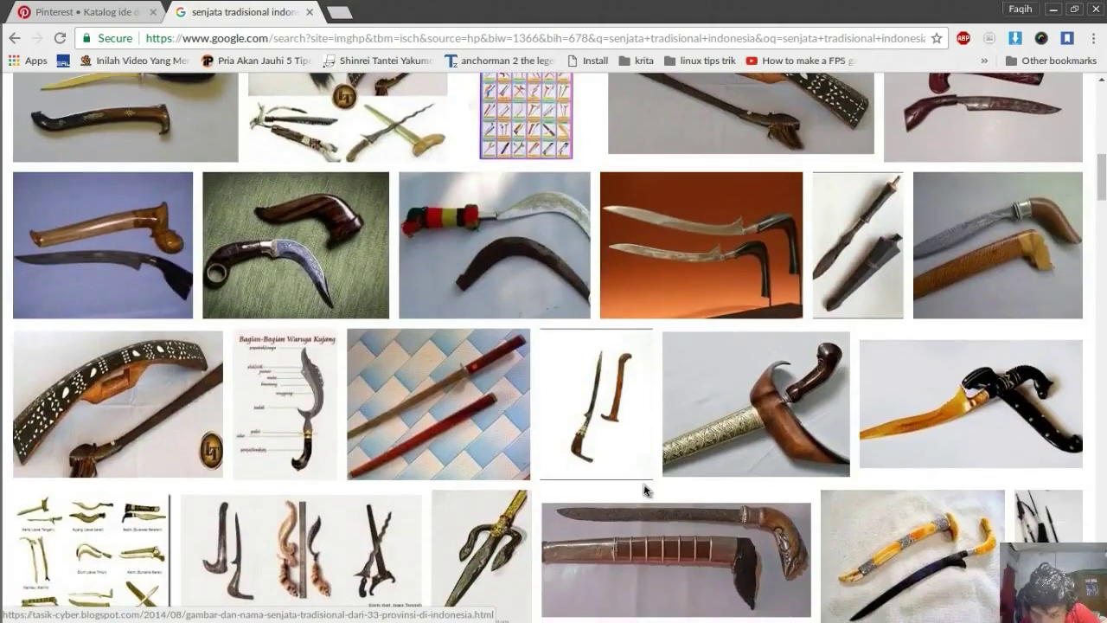
scroll(643, 490, "down", 3)
scroll(643, 491, "down", 3)
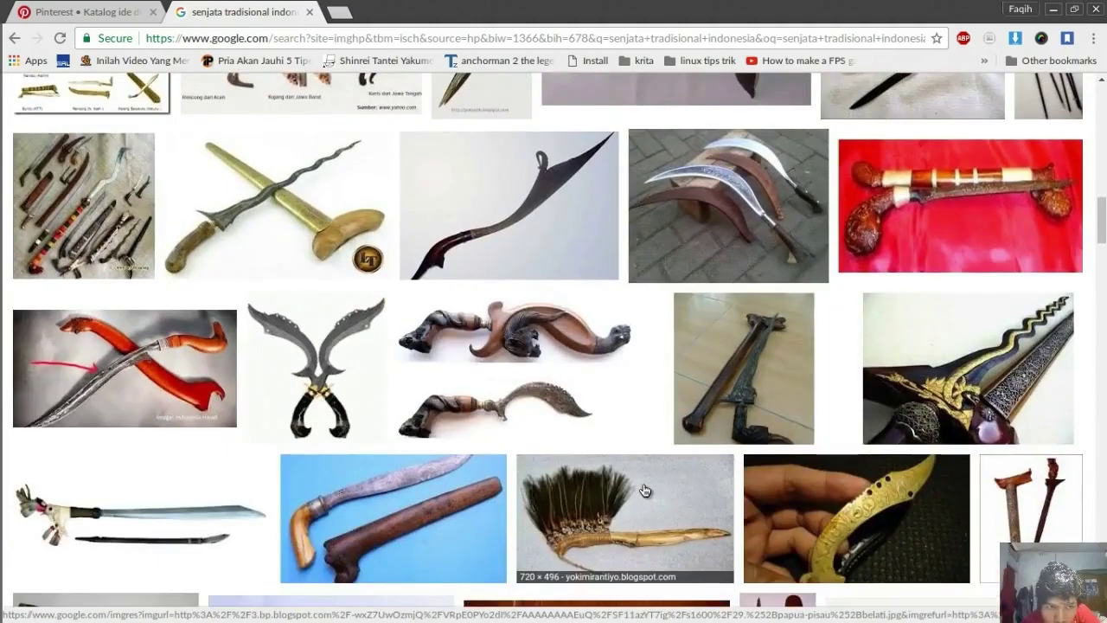
scroll(643, 490, "down", 2)
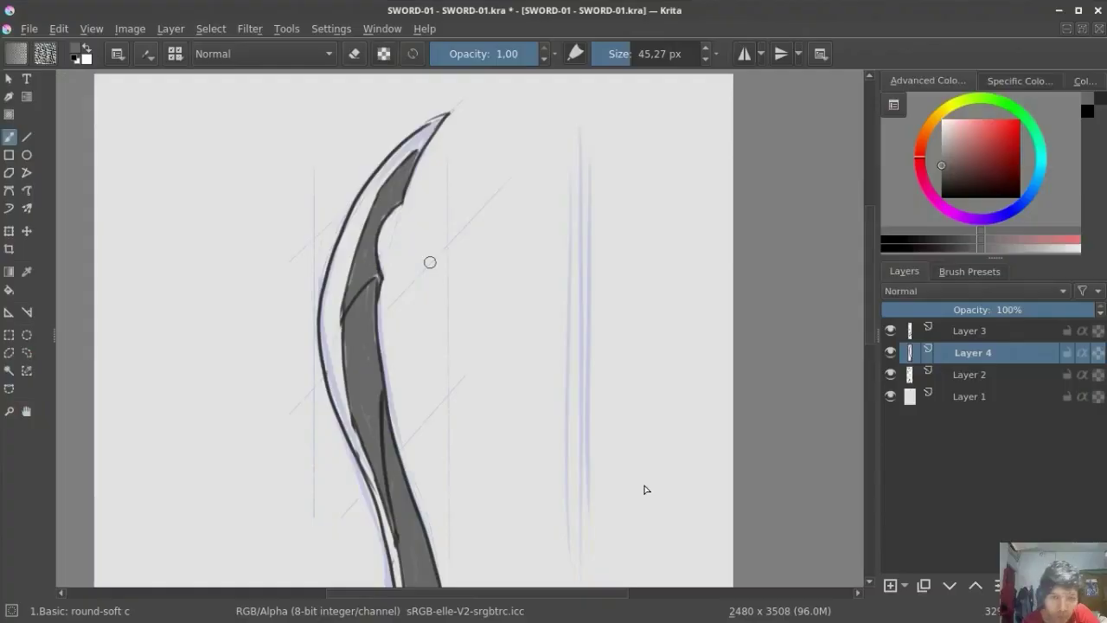
- Pick a beige colour and brush a thin highlight inside the blade, redrawing it slightly lower
scroll(439, 212, "up", 2)
scroll(440, 212, "down", 1)
scroll(435, 328, "up", 1)
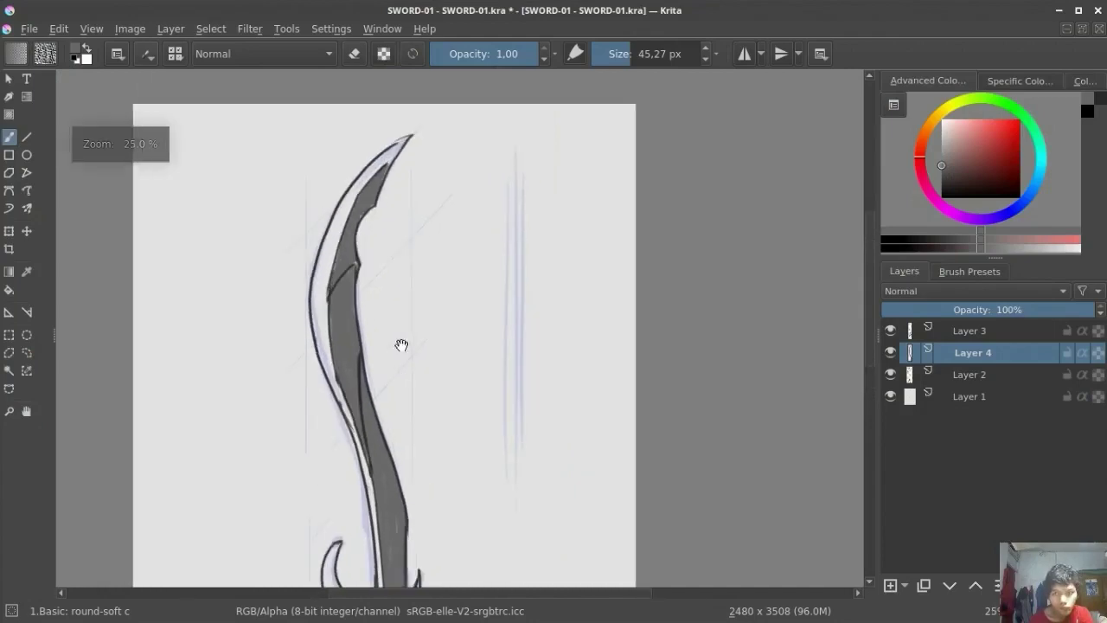
left_click(968, 129)
scroll(358, 321, "up", 1)
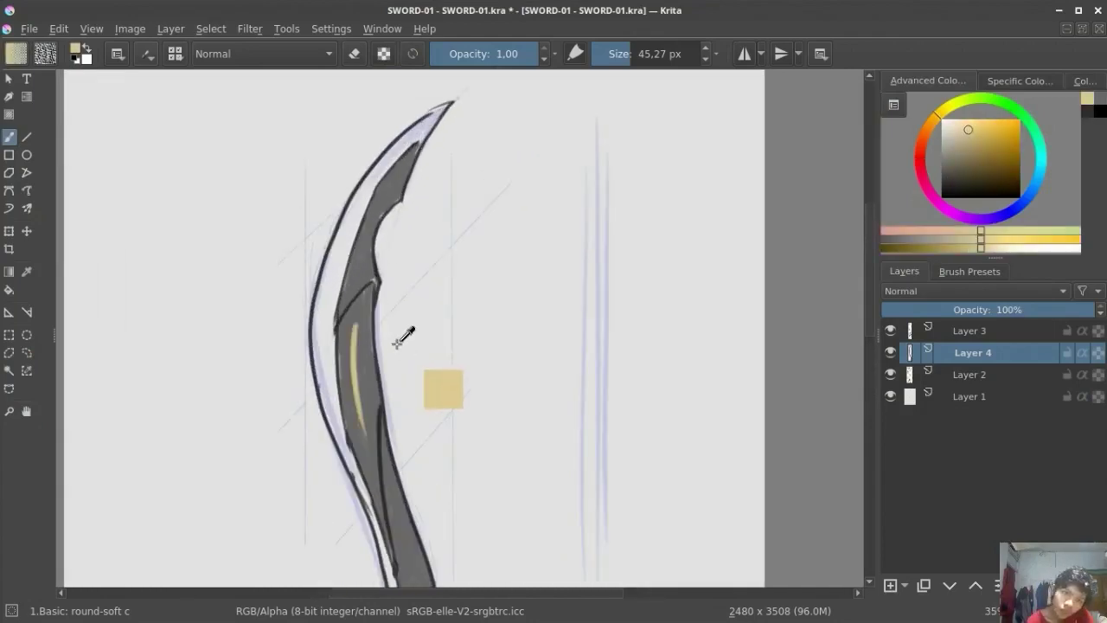
left_click_drag(366, 294, 364, 419)
key("ctrl+z")
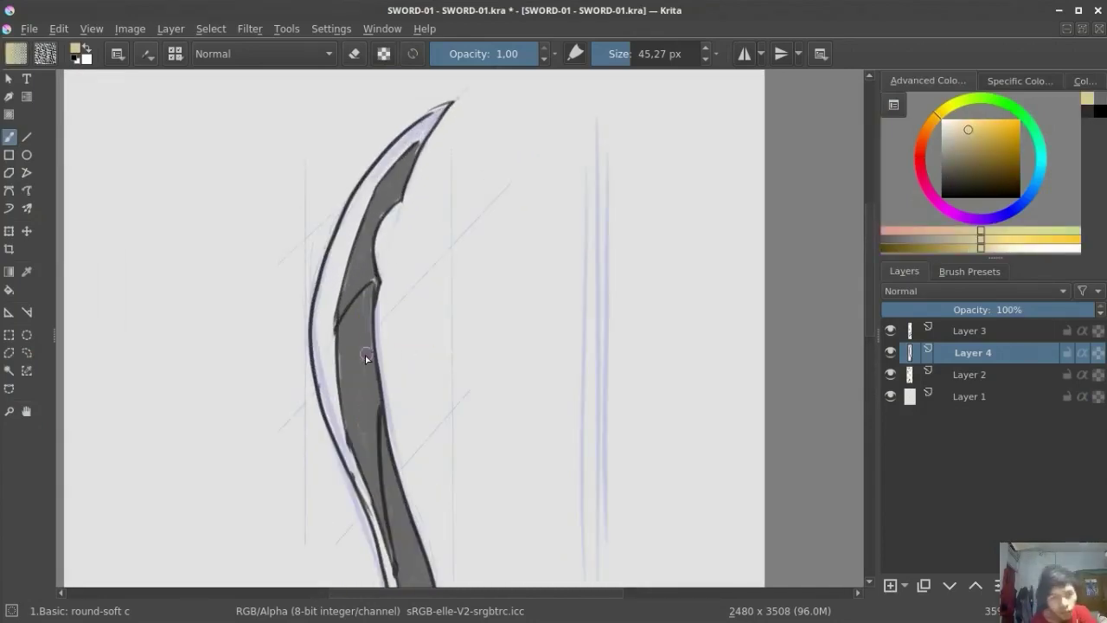
left_click_drag(362, 309, 364, 422)
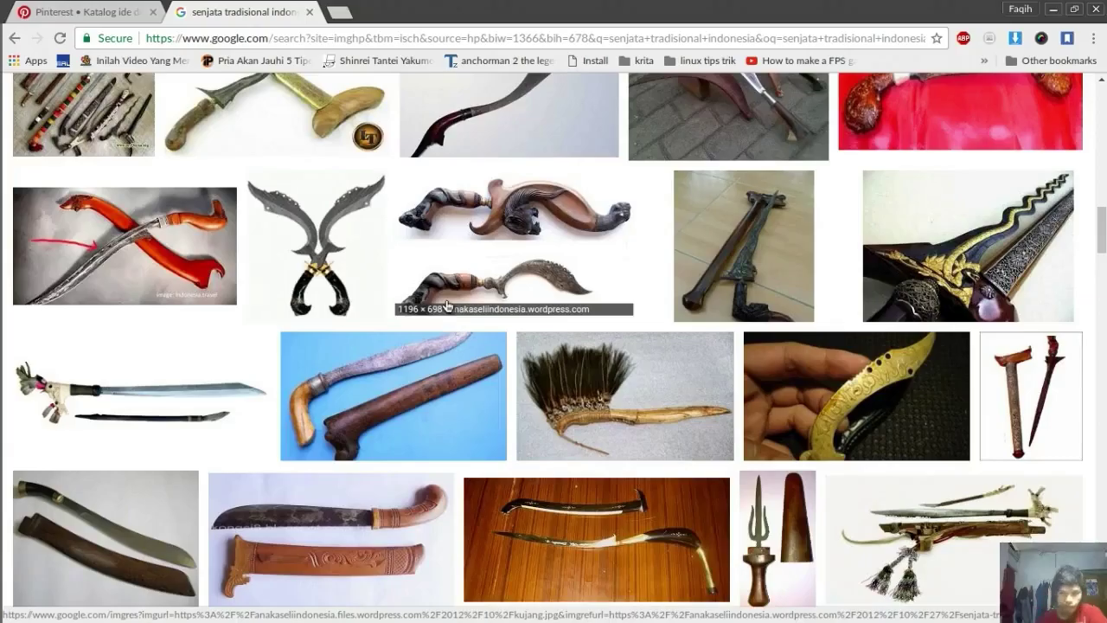
- Scroll further down the Google Images weapon results
scroll(446, 305, "down", 3)
scroll(446, 305, "down", 1)
scroll(446, 306, "down", 2)
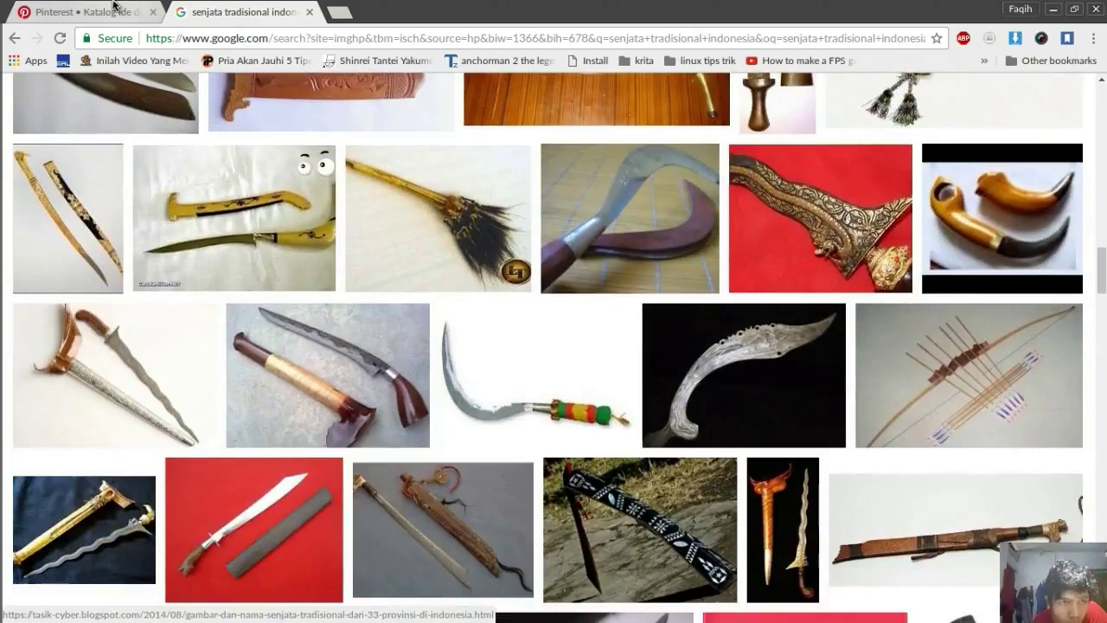
- Return to the Pinterest sword results and scroll through more fantasy blade pins
left_click(115, 6)
scroll(248, 301, "down", 2)
scroll(253, 304, "down", 4)
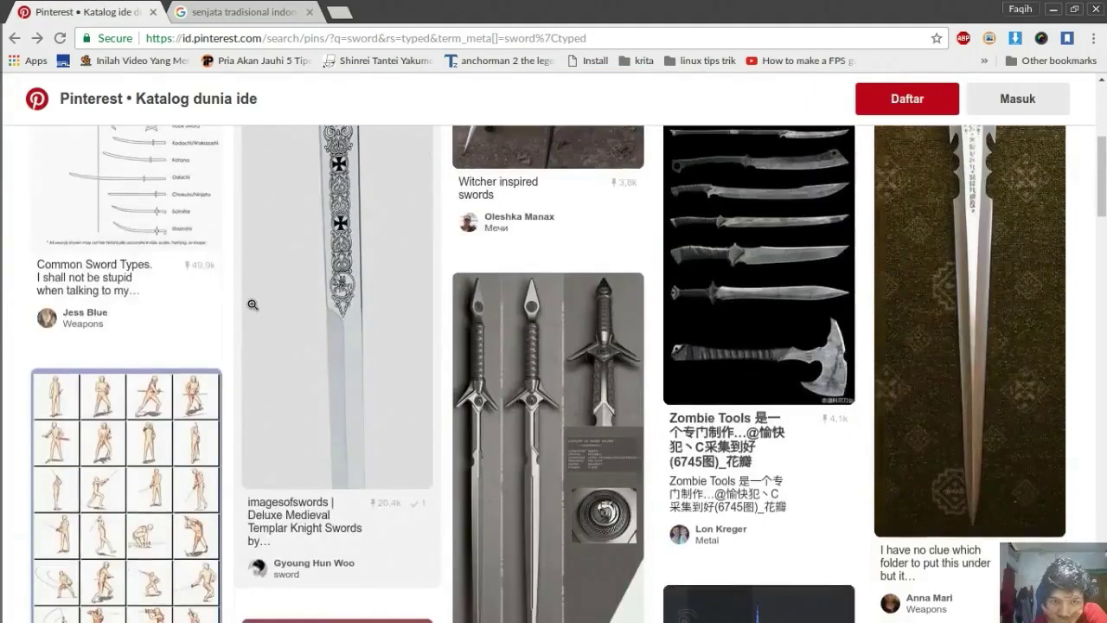
scroll(253, 305, "down", 3)
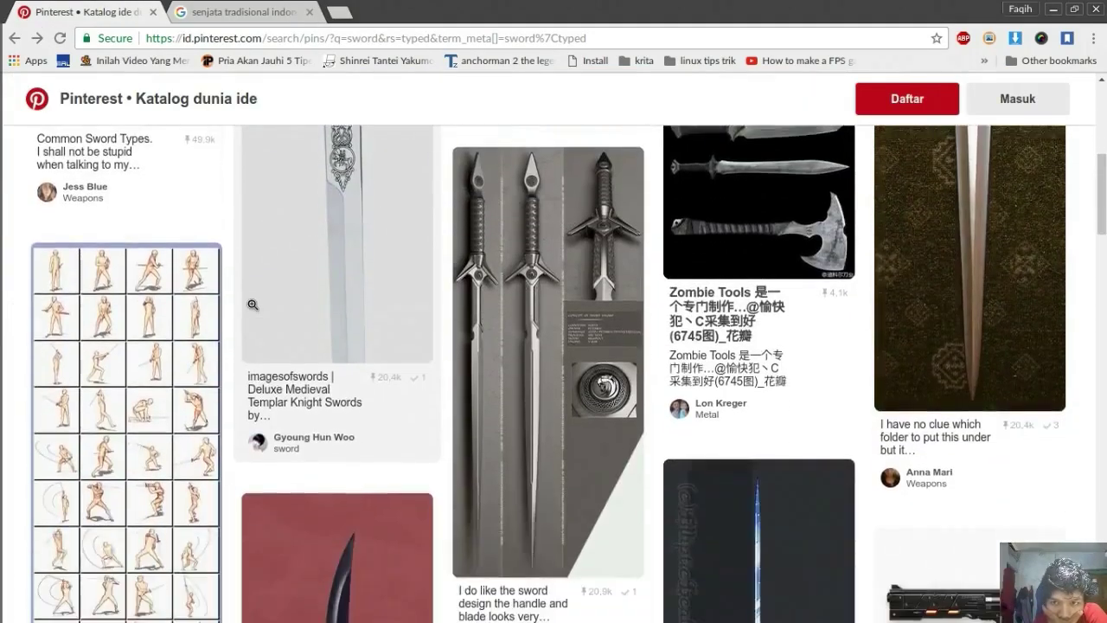
scroll(253, 305, "down", 5)
scroll(379, 326, "down", 8)
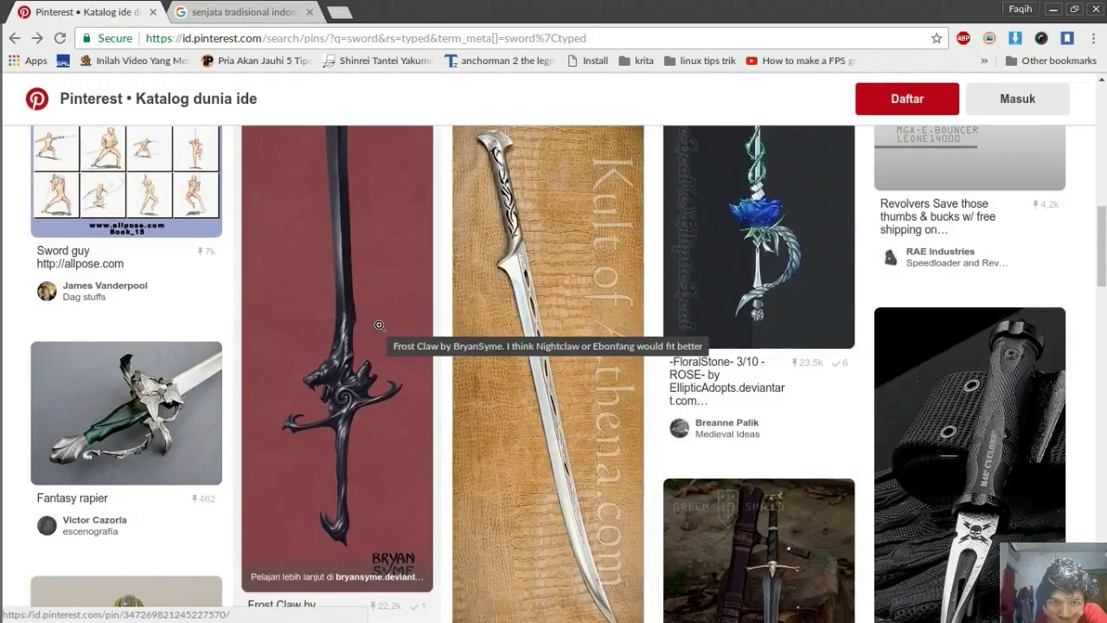
scroll(379, 325, "down", 3)
scroll(378, 325, "down", 1)
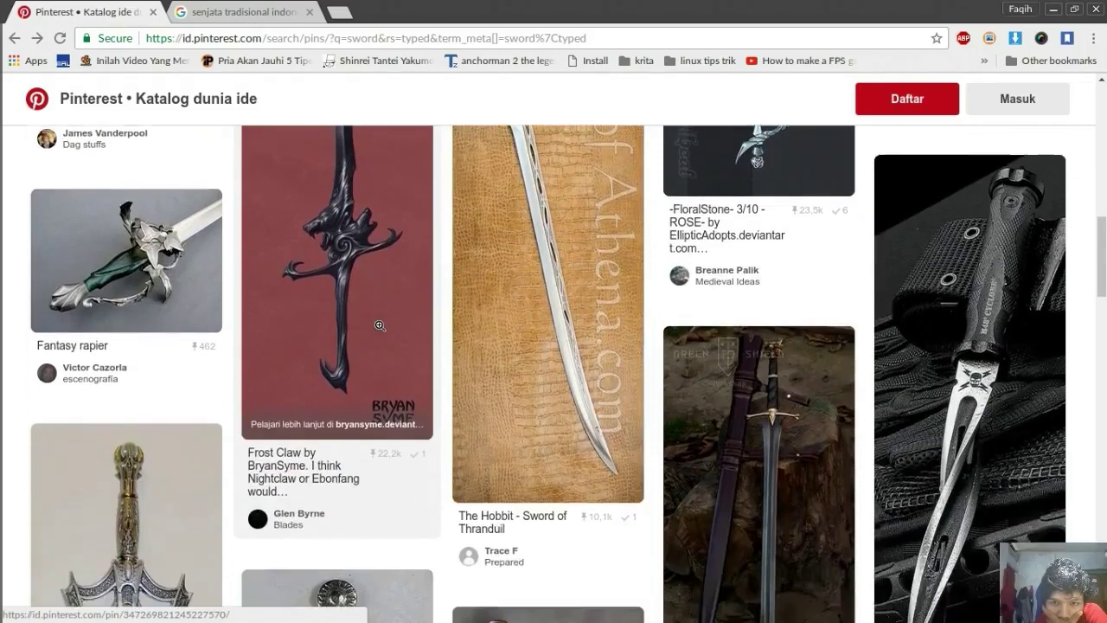
scroll(379, 325, "down", 1)
scroll(378, 325, "down", 4)
scroll(378, 326, "down", 2)
scroll(378, 325, "down", 2)
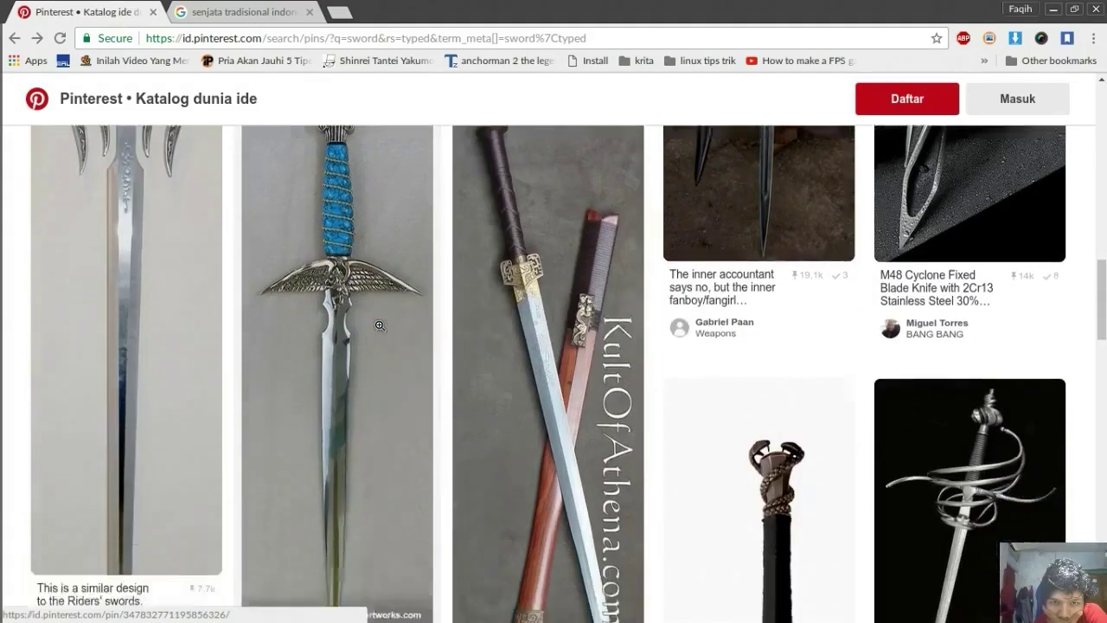
scroll(379, 325, "down", 6)
scroll(378, 325, "down", 5)
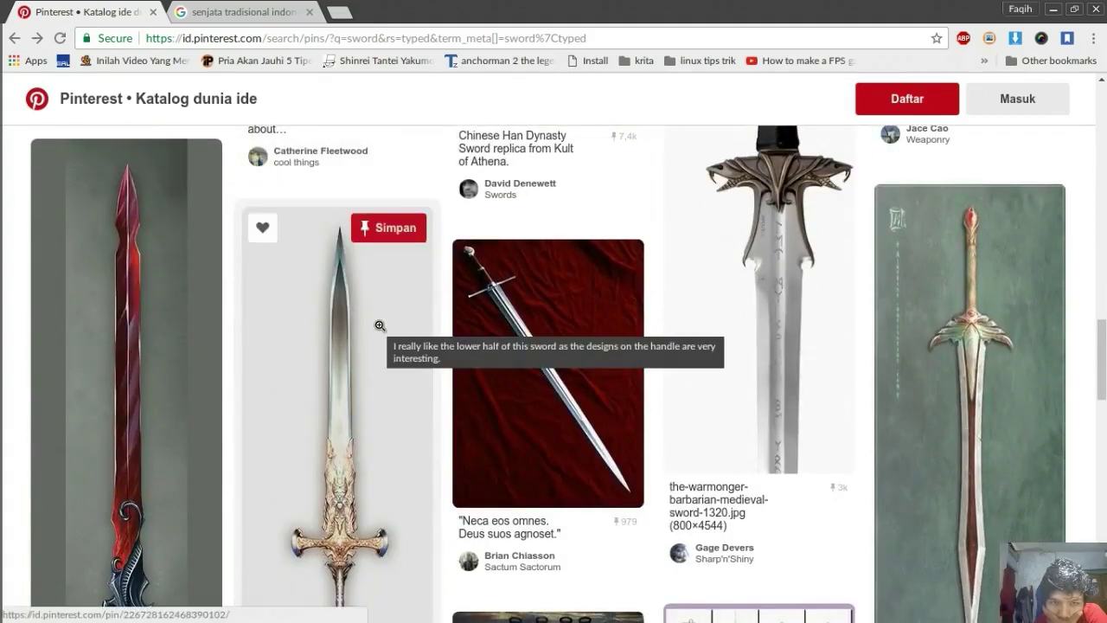
scroll(379, 325, "down", 1)
scroll(379, 325, "down", 4)
scroll(379, 325, "down", 1)
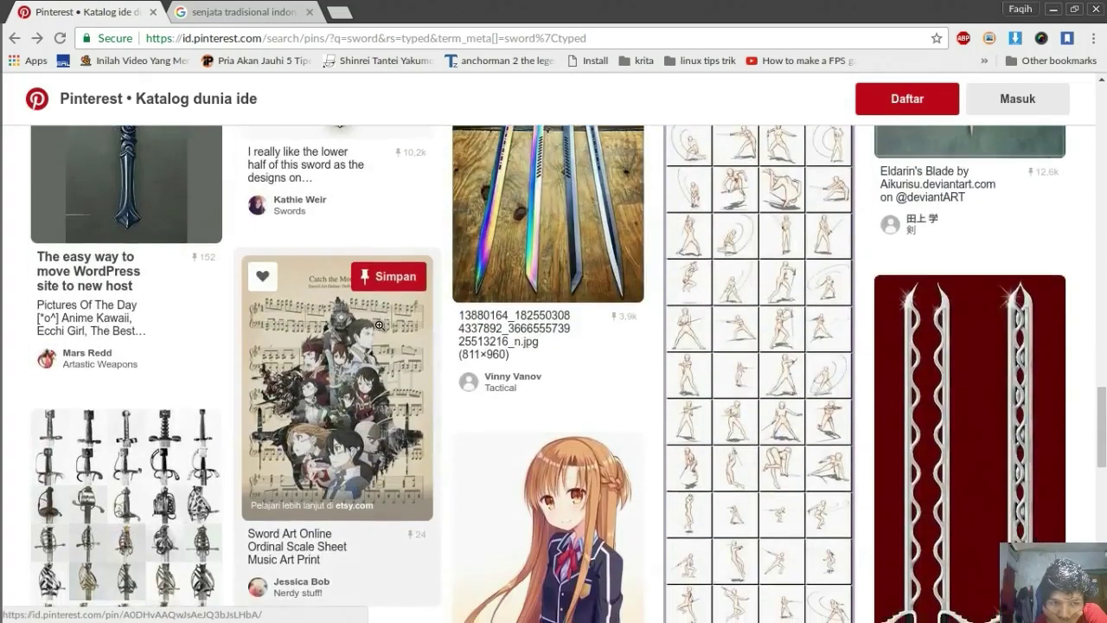
scroll(379, 325, "up", 5)
scroll(378, 324, "up", 3)
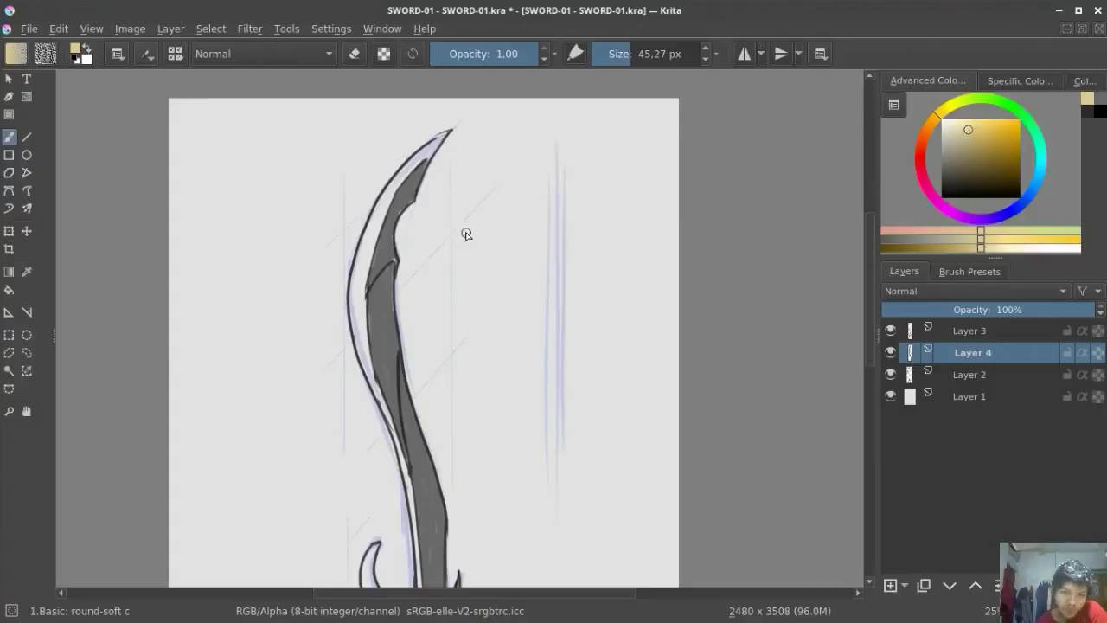
- Select Layer 3 with Layer 4 and group them into a new Layer 5
scroll(466, 235, "down", 2)
scroll(487, 208, "down", 2)
scroll(452, 222, "down", 2)
scroll(491, 260, "up", 1)
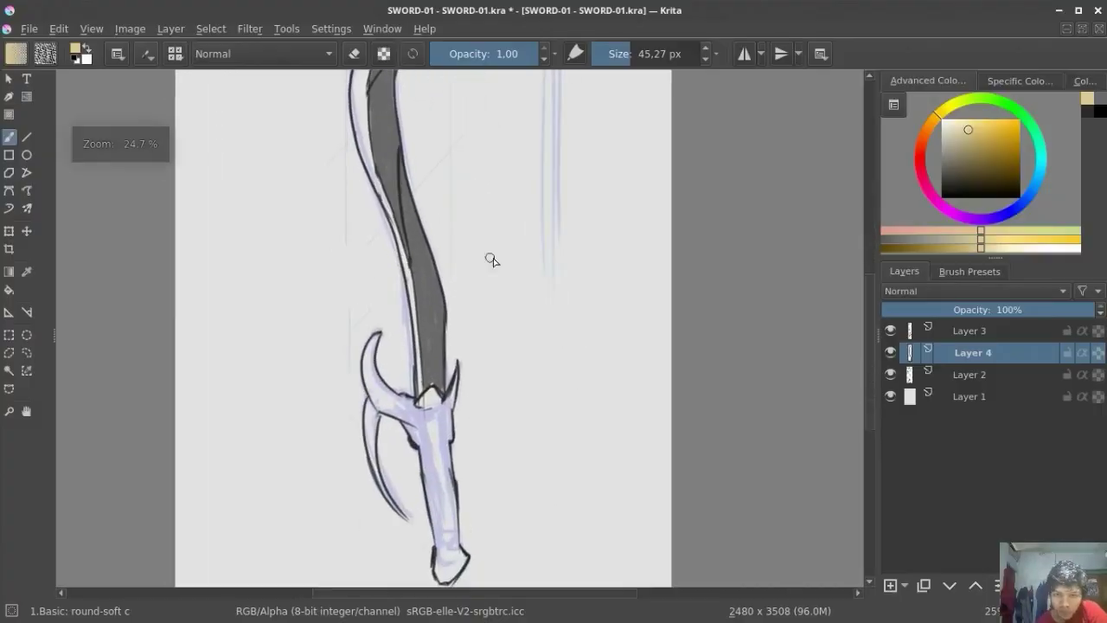
left_click(977, 334, "ctrl")
key("ctrl+g")
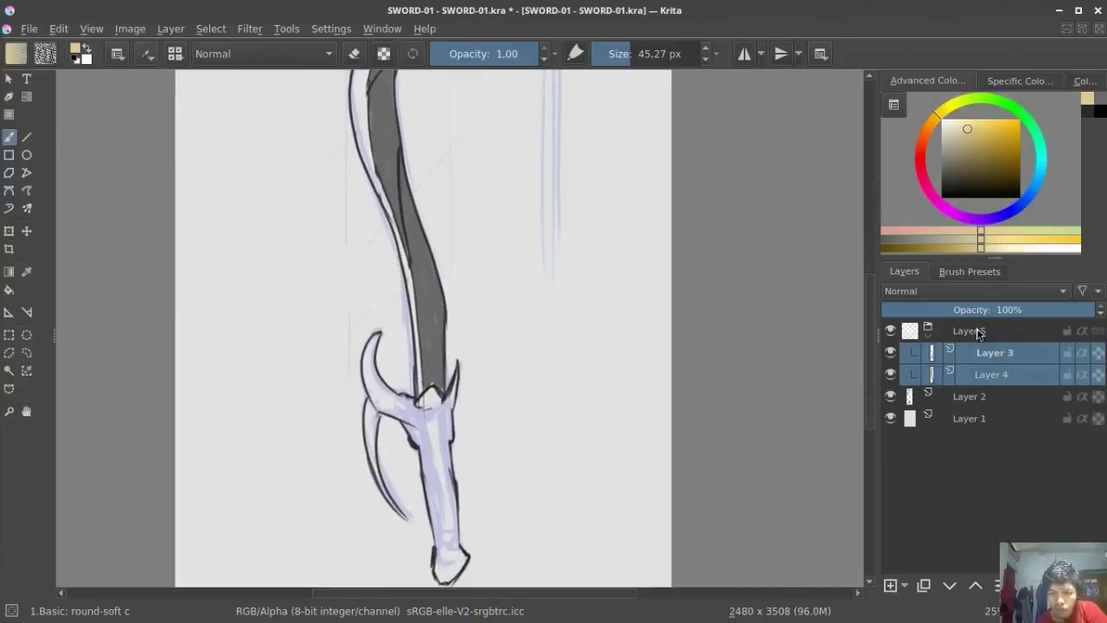
- Start a transform on the grouped sword layers and reframe the view on the whole sword
key("ctrl+t")
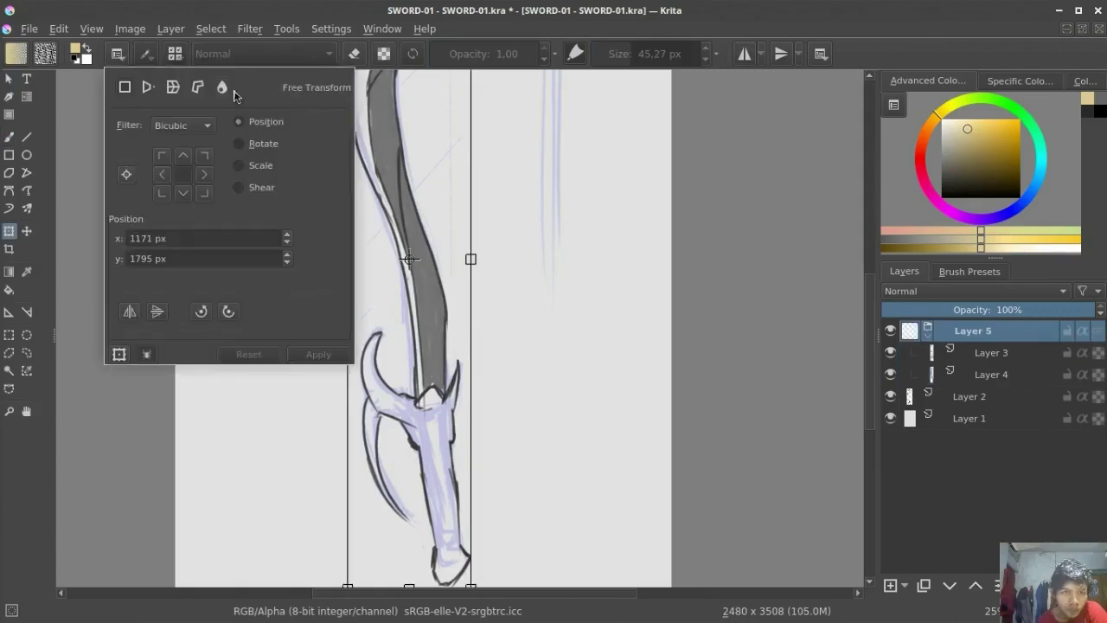
scroll(450, 329, "up", 2)
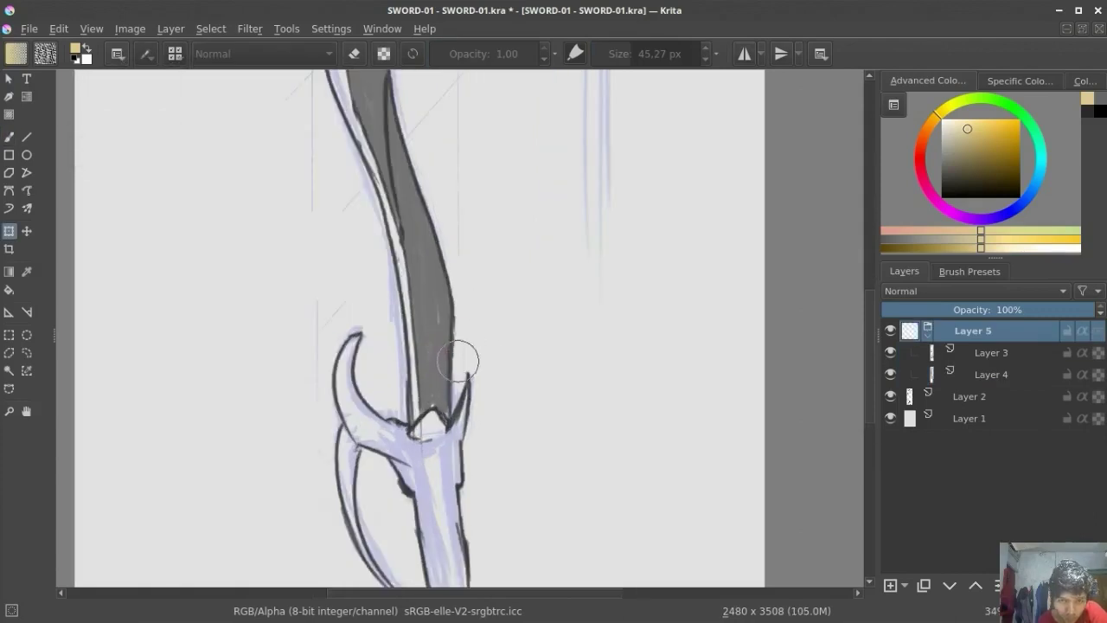
scroll(464, 312, "down", 2)
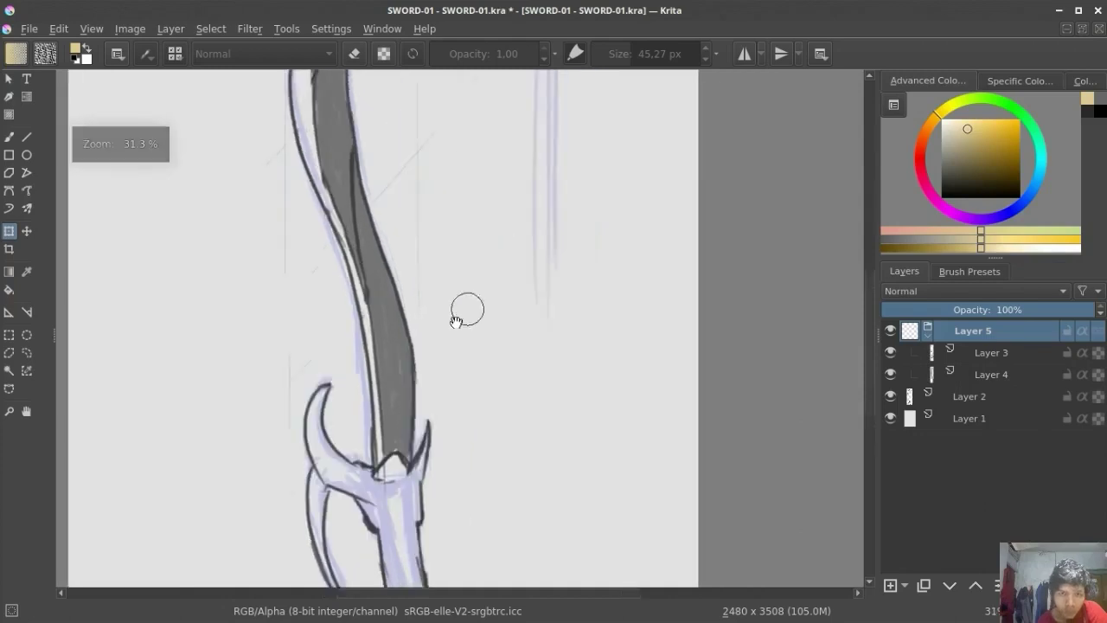
scroll(459, 300, "down", 1)
scroll(485, 279, "down", 1)
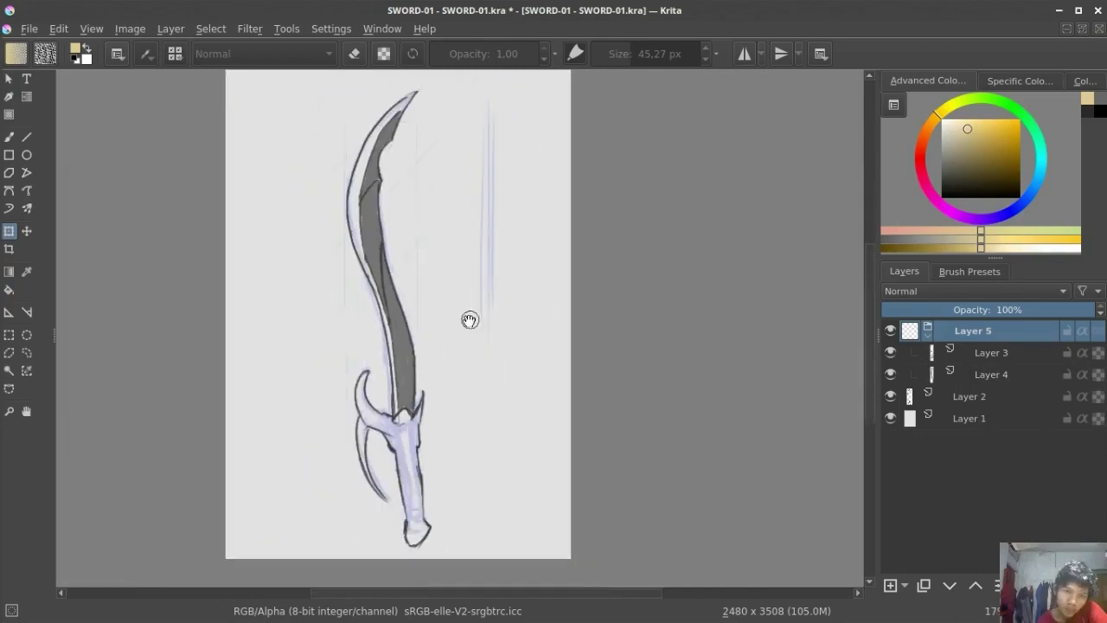
left_click_drag(470, 317, 445, 341)
- Switch back to the brush with Layer 4 active for painting
key("b")
left_click(992, 373)
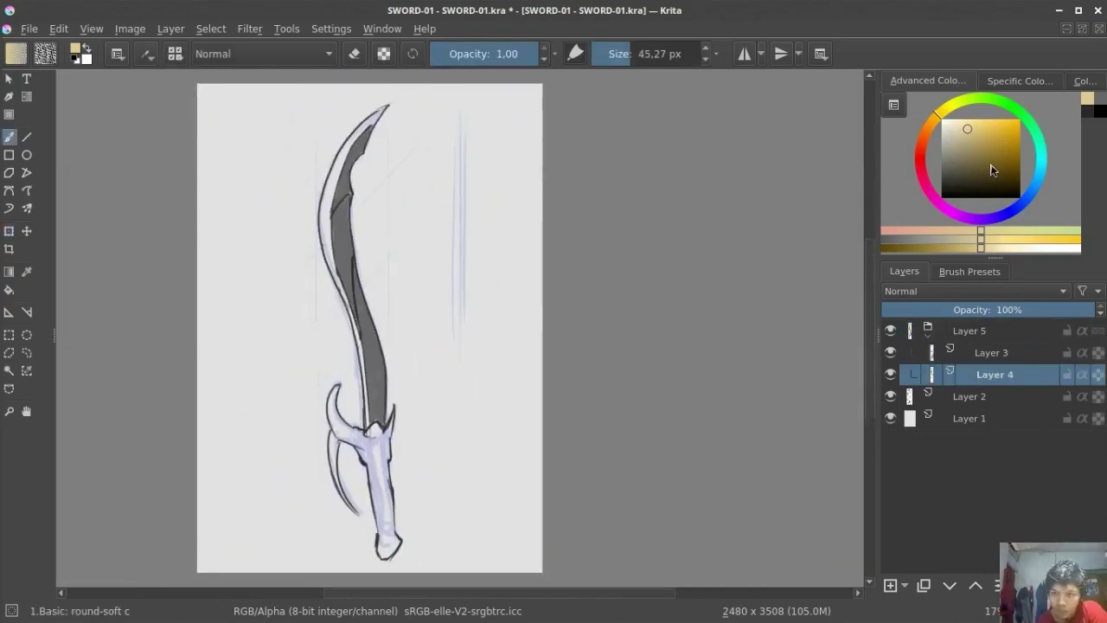
scroll(349, 245, "up", 1)
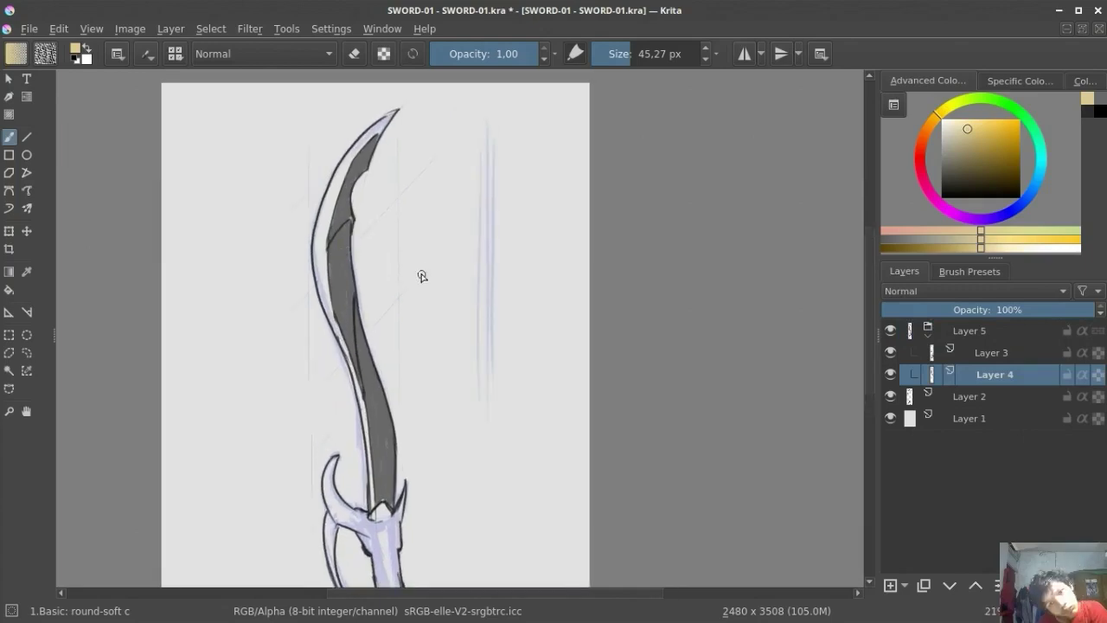
scroll(390, 136, "up", 1)
scroll(383, 247, "up", 1)
- Enlarge the brush and paint the guard, its lower-left spike and centre dark grey
key("d")
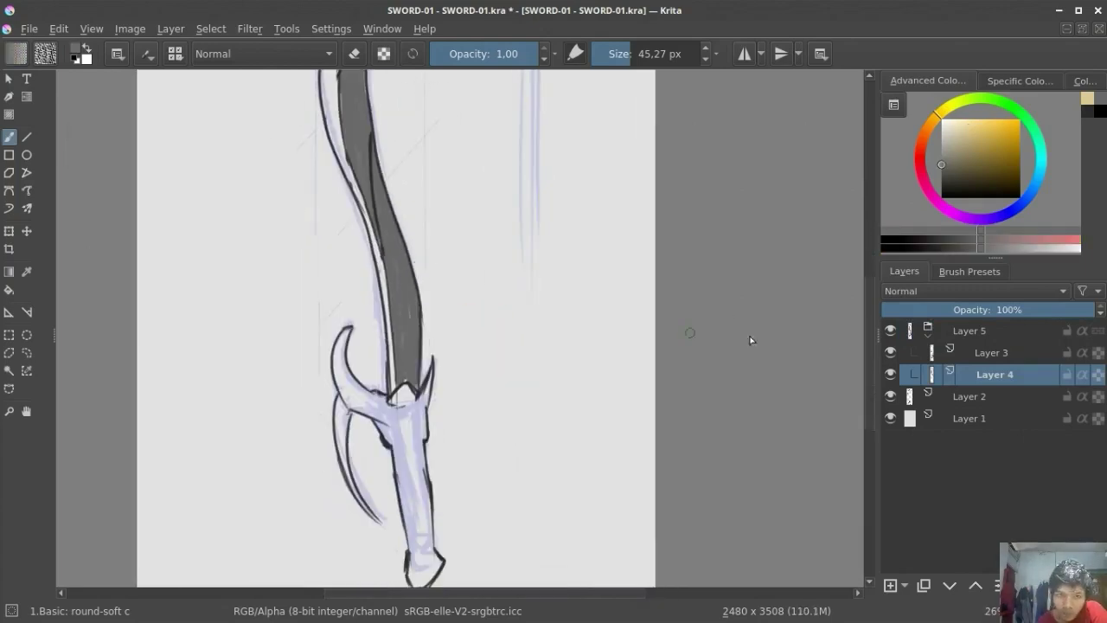
mouse_move(409, 396)
left_mouse_down()
mouse_move(388, 356)
mouse_move(380, 415)
left_mouse_up()
mouse_move(336, 296)
left_mouse_down()
mouse_move(327, 312)
mouse_move(343, 372)
mouse_move(372, 379)
mouse_move(391, 347)
mouse_move(422, 351)
mouse_move(409, 394)
left_mouse_up()
mouse_move(335, 366)
left_mouse_down()
mouse_move(322, 406)
mouse_move(350, 472)
left_mouse_up()
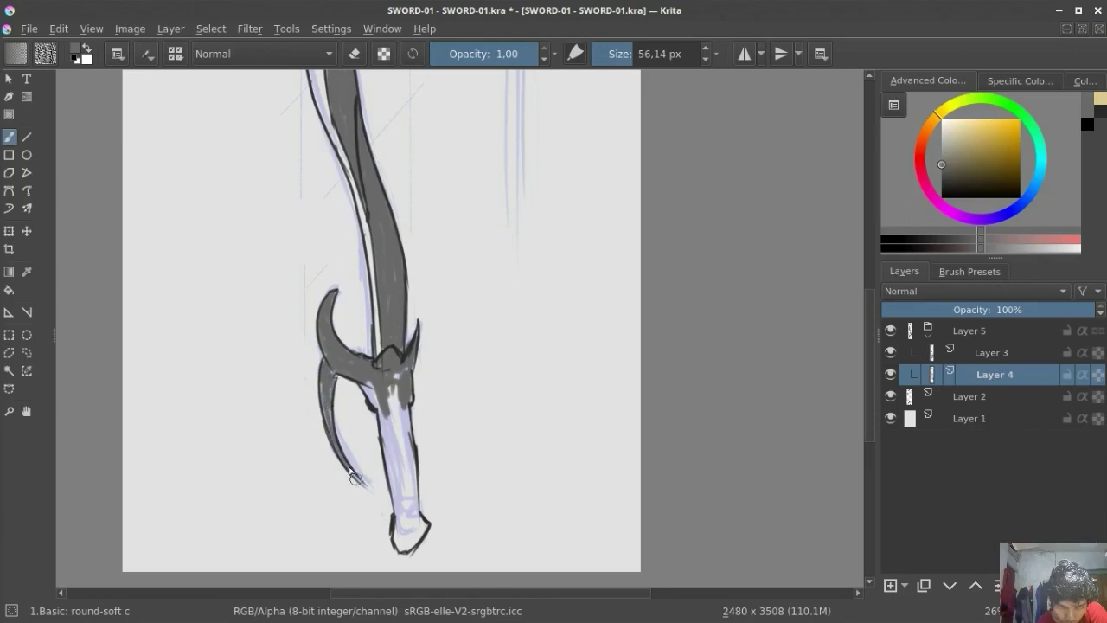
mouse_move(374, 403)
left_mouse_down()
mouse_move(372, 386)
mouse_move(403, 505)
left_mouse_up()
- Paint the grip and pommel dark grey, covering the grip's light stripe
left_click_drag(407, 393, 404, 498)
left_click_drag(379, 399, 367, 364)
left_click_drag(377, 410, 390, 497)
left_click_drag(399, 433, 403, 514)
left_click_drag(391, 474, 390, 499)
- Shrink the brush for finer detail work
scroll(424, 385, "down", 4)
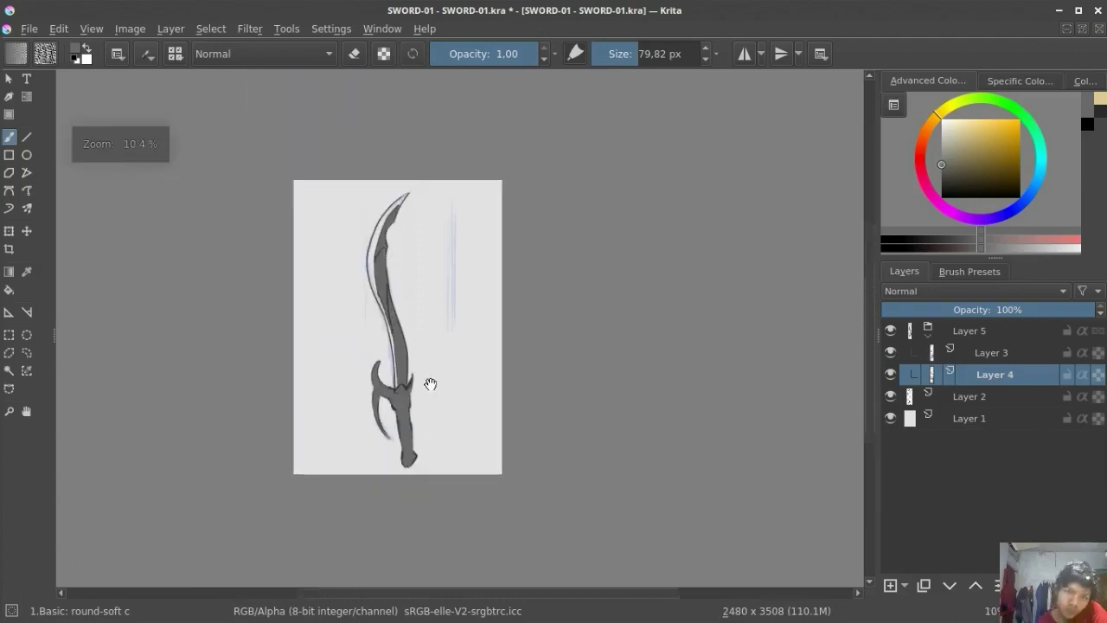
scroll(416, 423, "up", 4)
scroll(416, 423, "up", 1)
key("bracketleft")
key("bracketleft")
key("bracketleft")
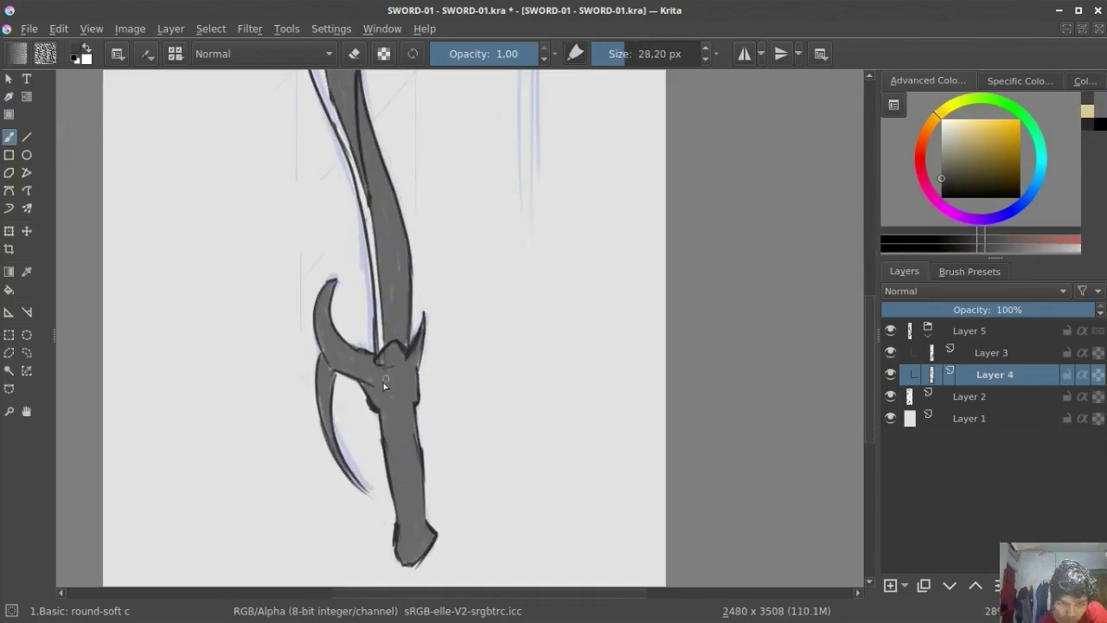
scroll(384, 400, "up", 1)
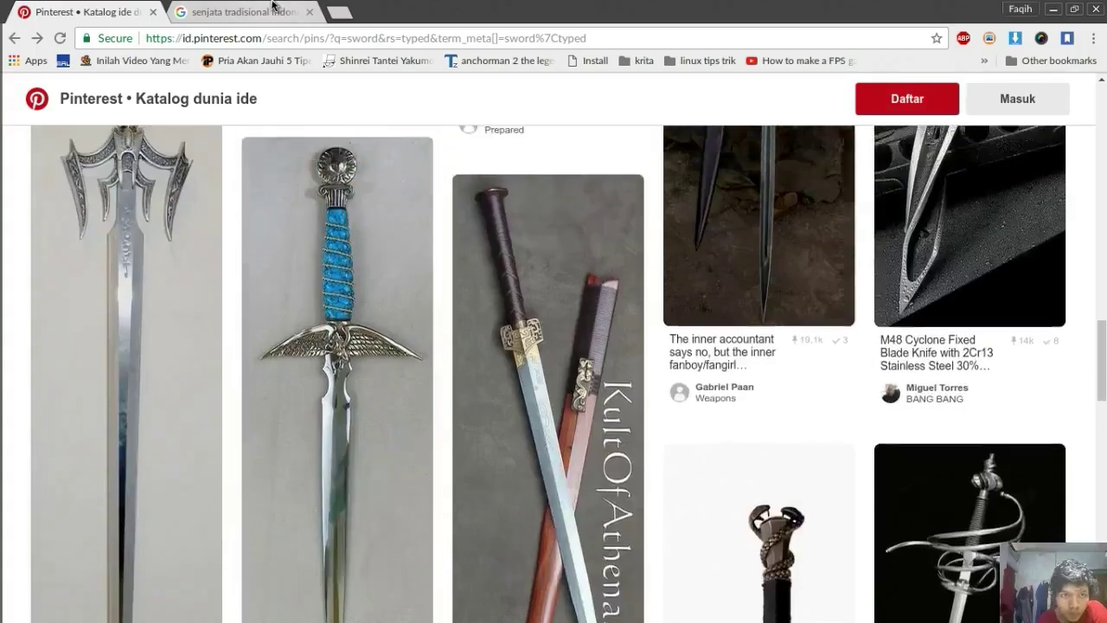
- Preview the carved-sheath sword and gold kris images in the Indonesian weapon results
left_click(272, 7)
scroll(233, 286, "up", 4)
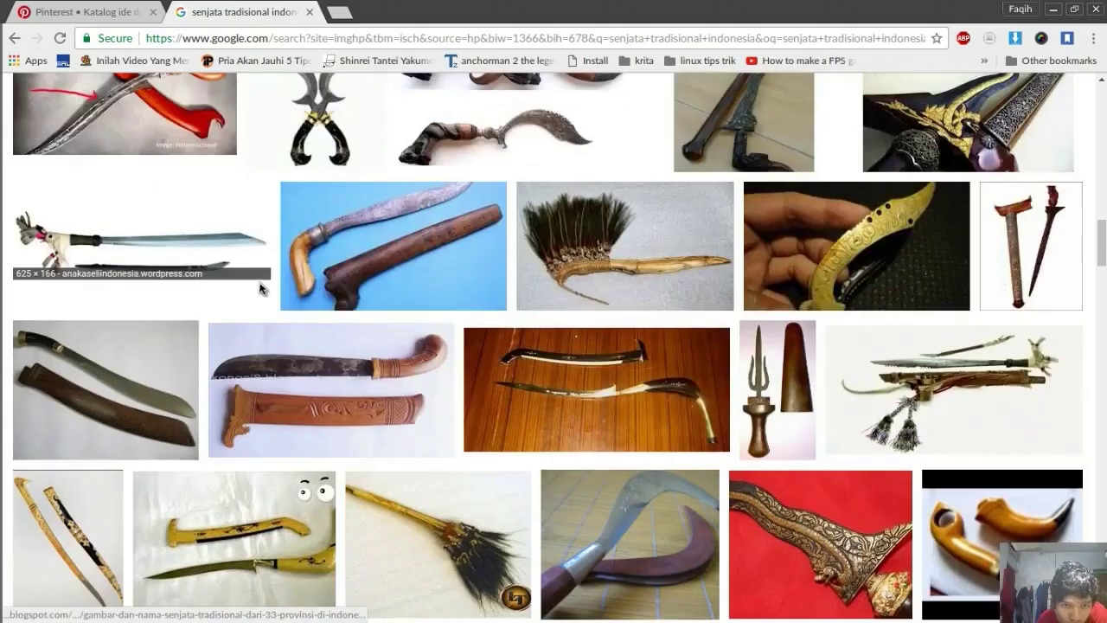
left_click(305, 432)
scroll(432, 353, "up", 4)
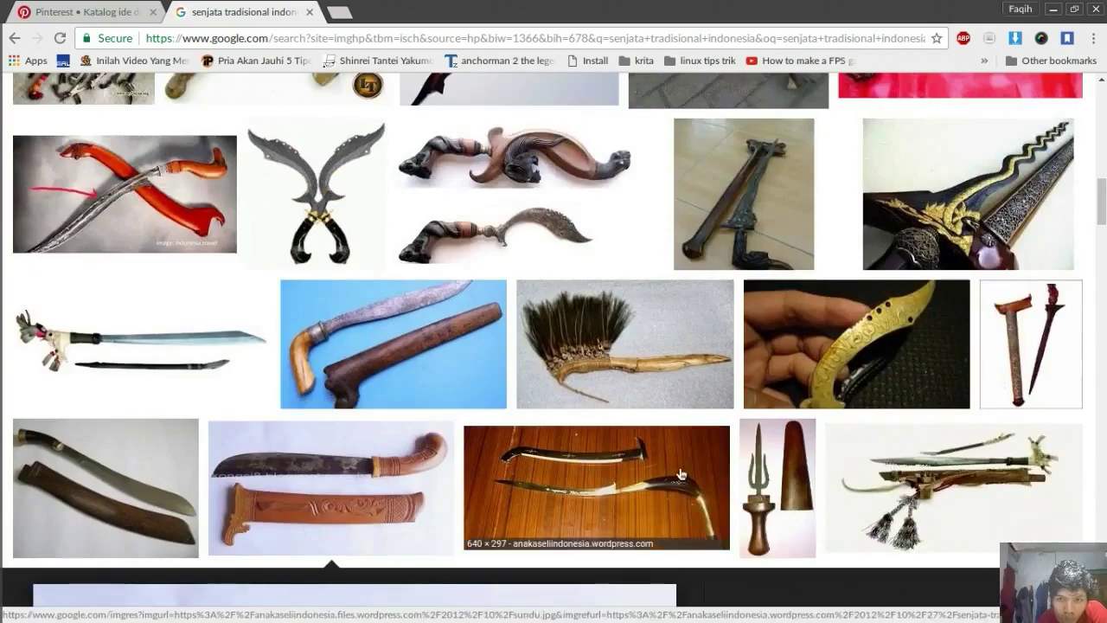
left_click(819, 351)
scroll(571, 402, "up", 4)
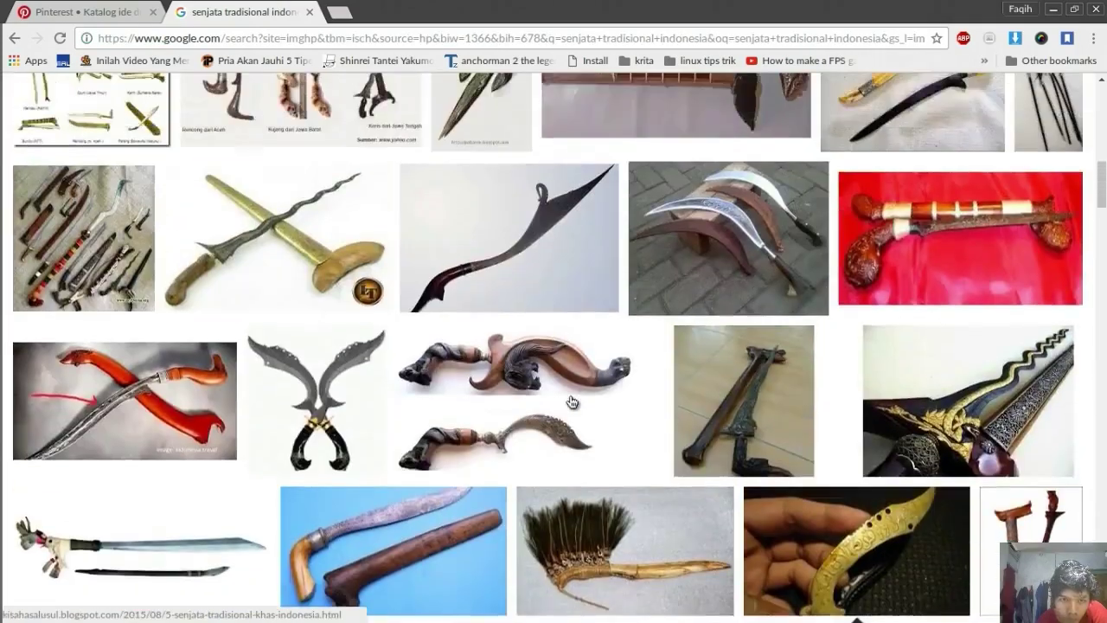
scroll(571, 401, "up", 3)
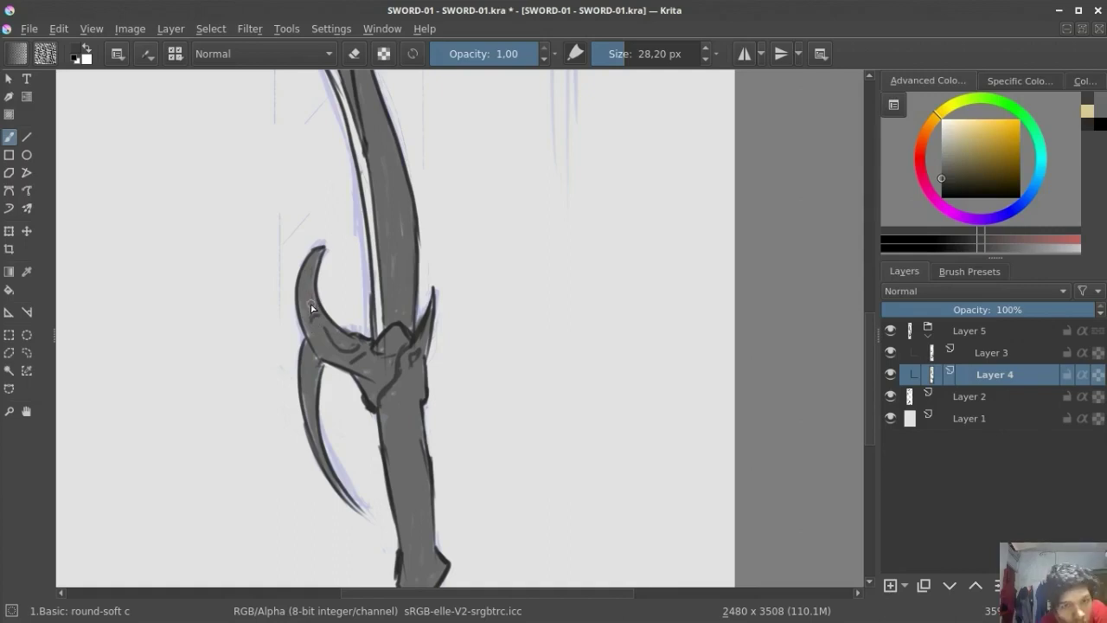
- Zoom and pan around the guard and grip to add dark carved detail lines
scroll(368, 358, "up", 2)
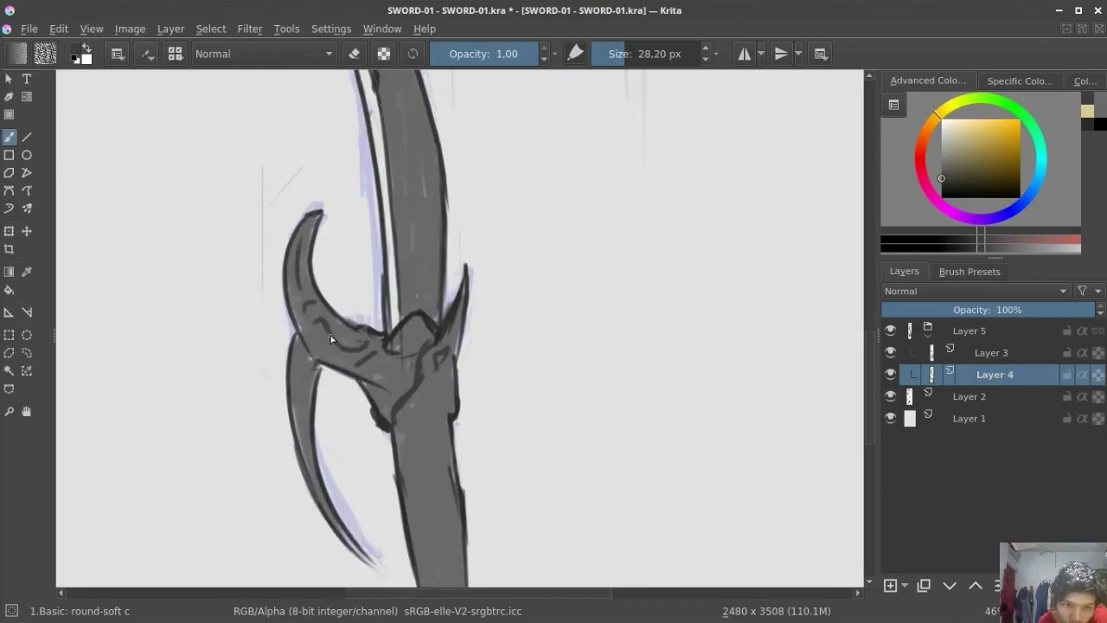
left_click_drag(439, 375, 359, 351)
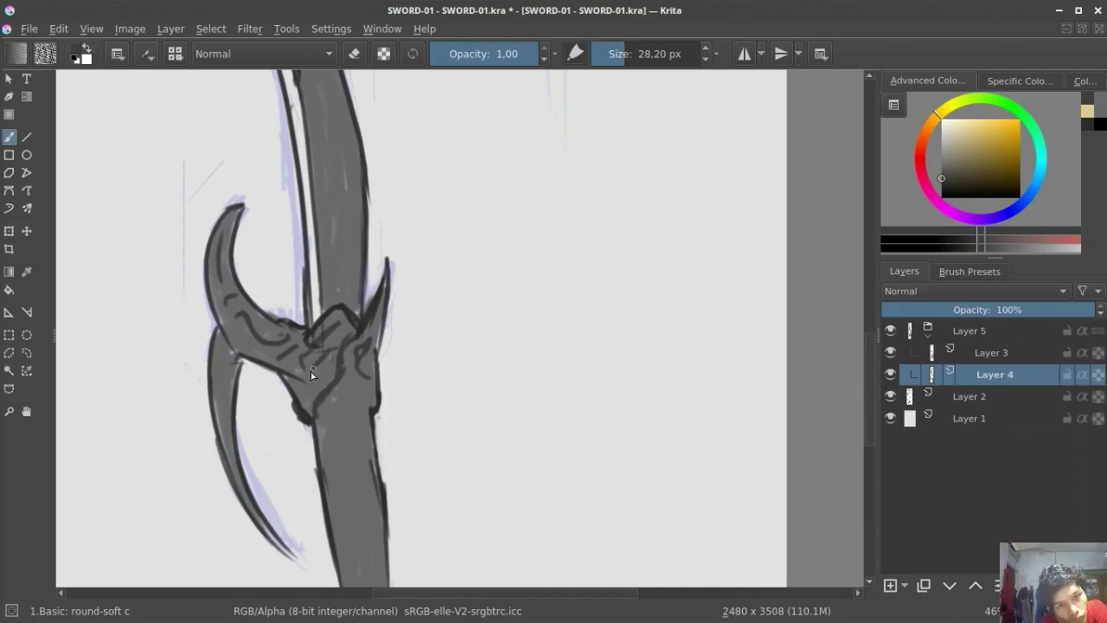
scroll(312, 398, "down", 1)
scroll(307, 398, "down", 1)
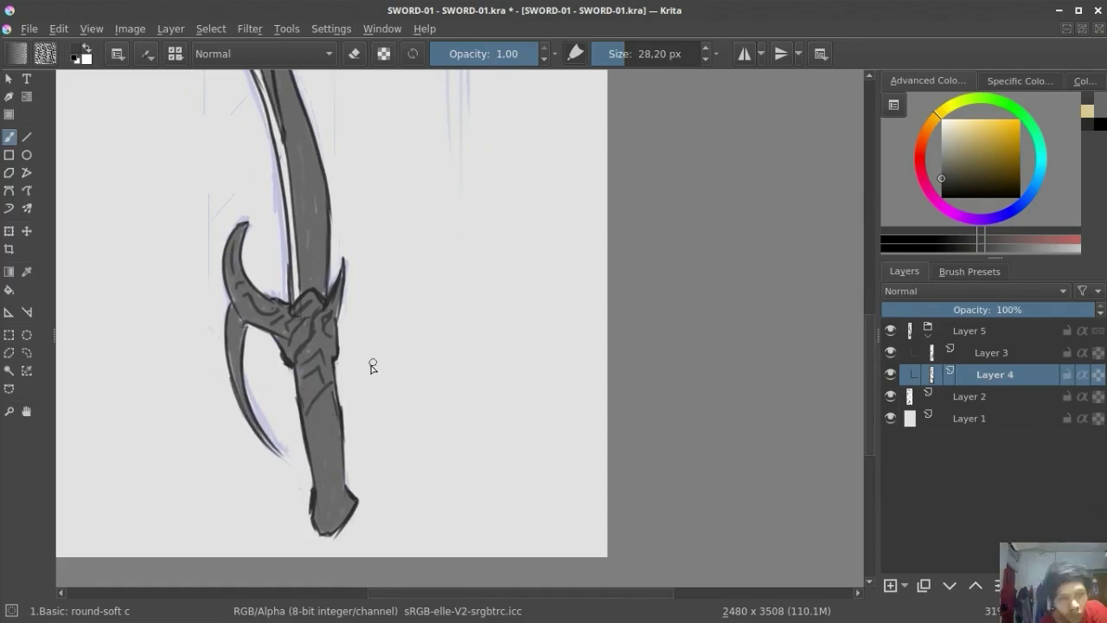
scroll(353, 400, "down", 1)
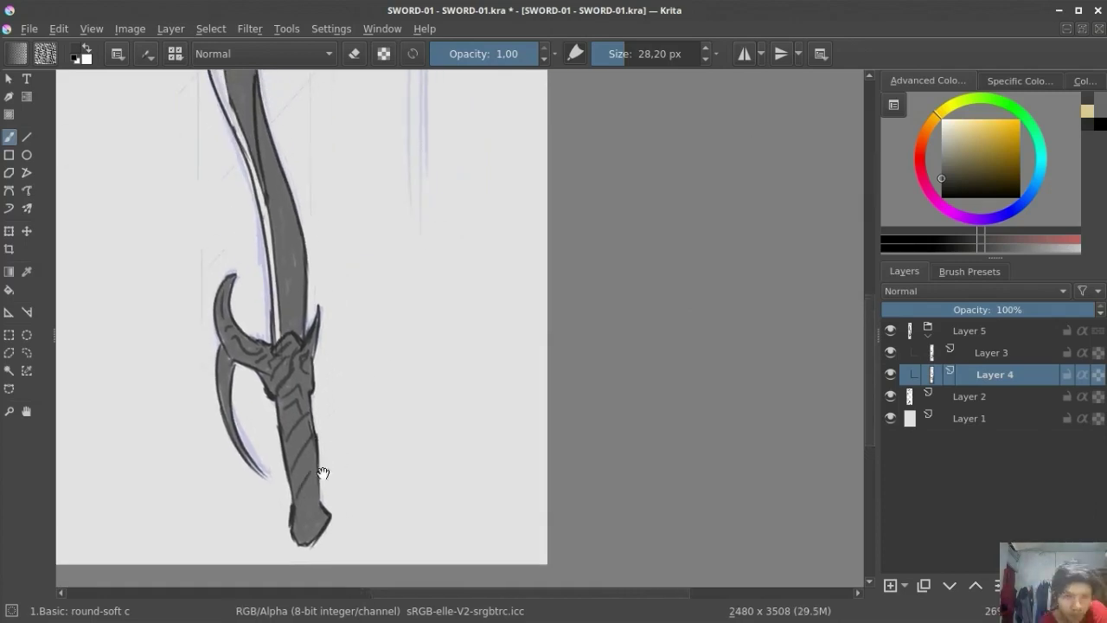
scroll(323, 473, "down", 1)
scroll(376, 406, "down", 1)
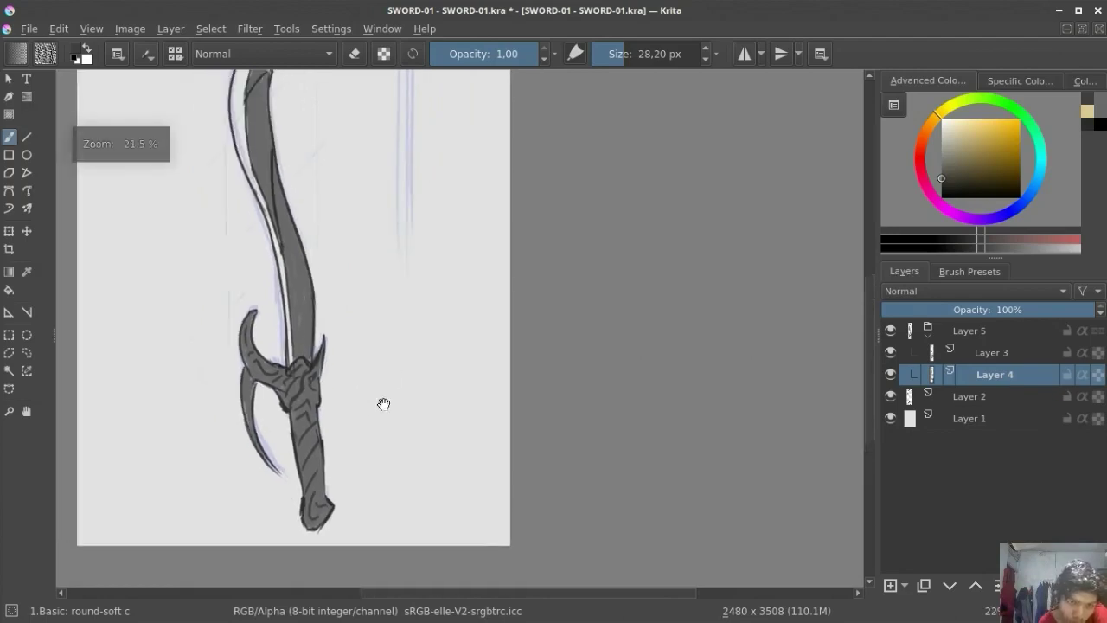
scroll(398, 403, "down", 1)
scroll(403, 403, "down", 1)
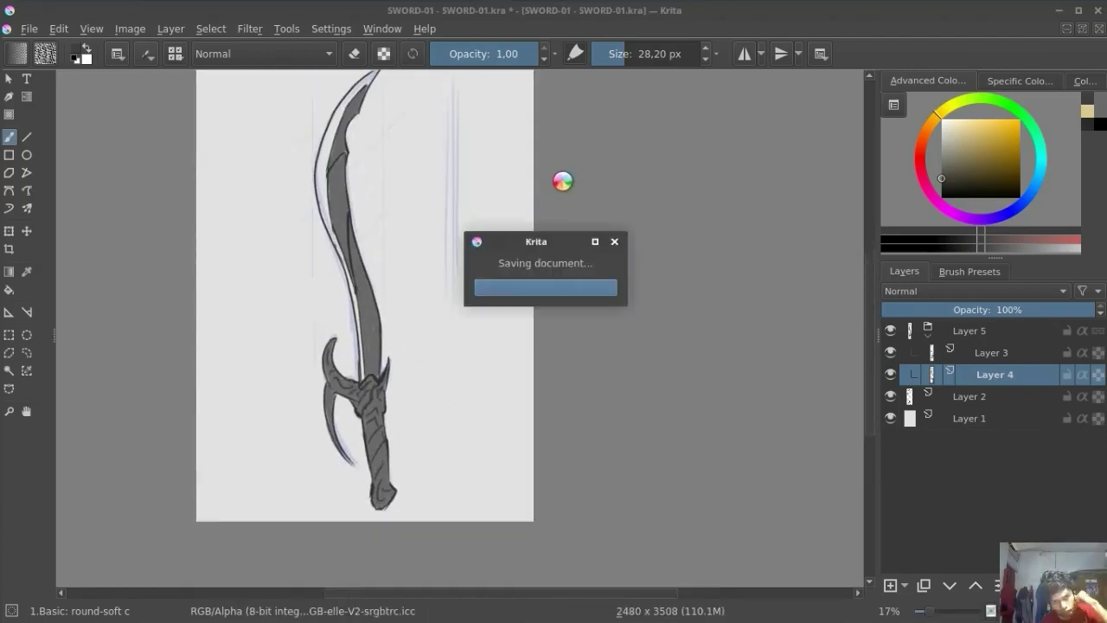
scroll(362, 246, "up", 3)
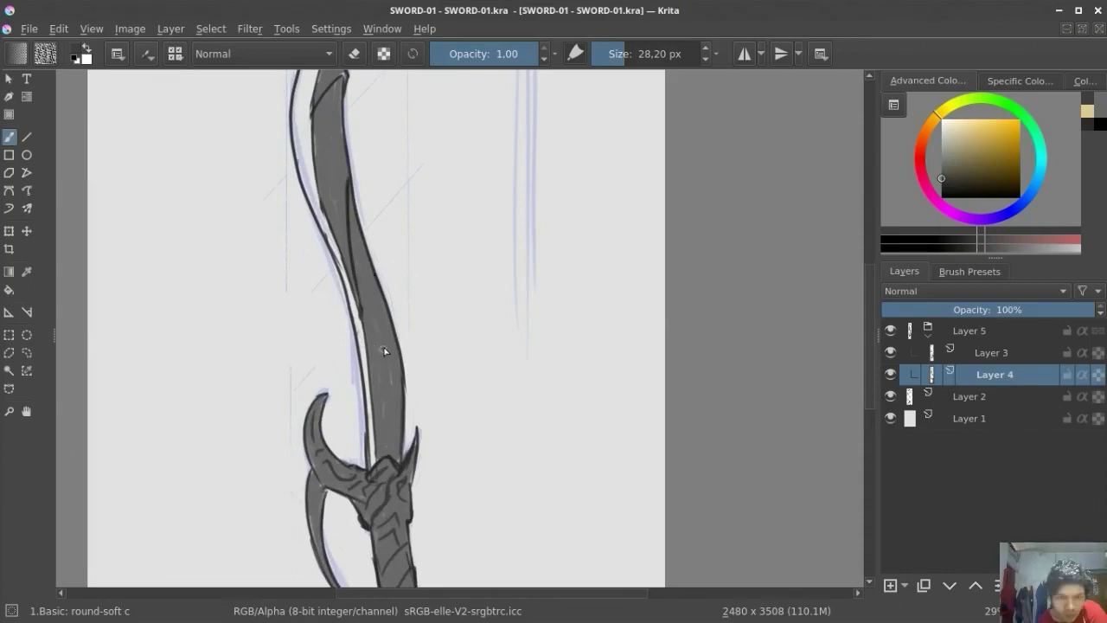
- Try several lines up the blade from the guard, undoing the unwanted ones
left_click_drag(393, 407, 389, 342)
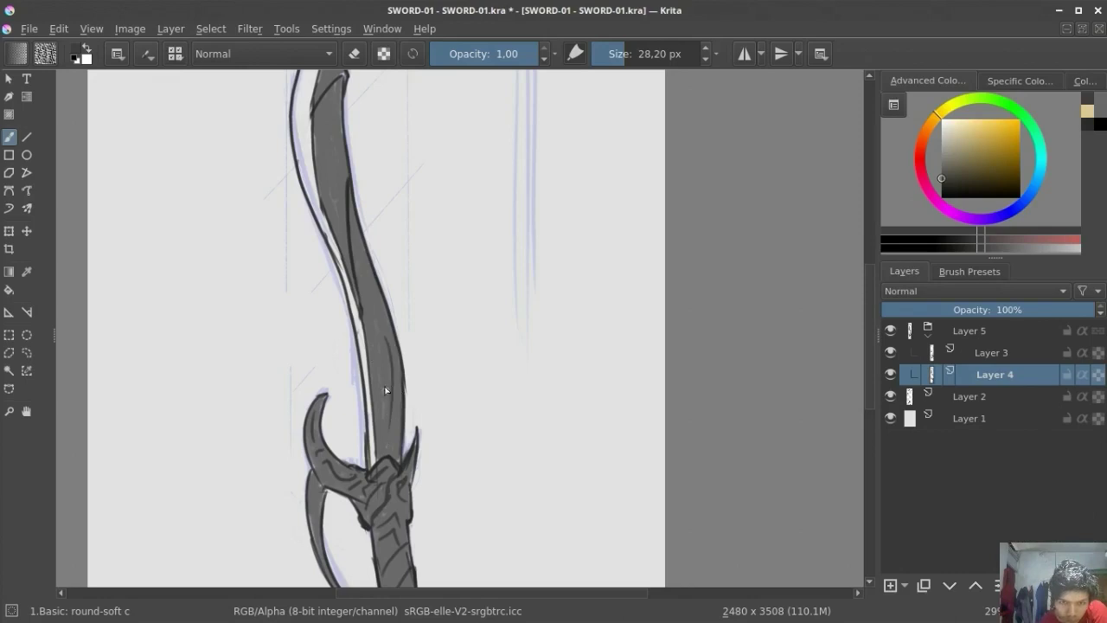
key("ctrl+z")
left_click_drag(391, 421, 375, 326)
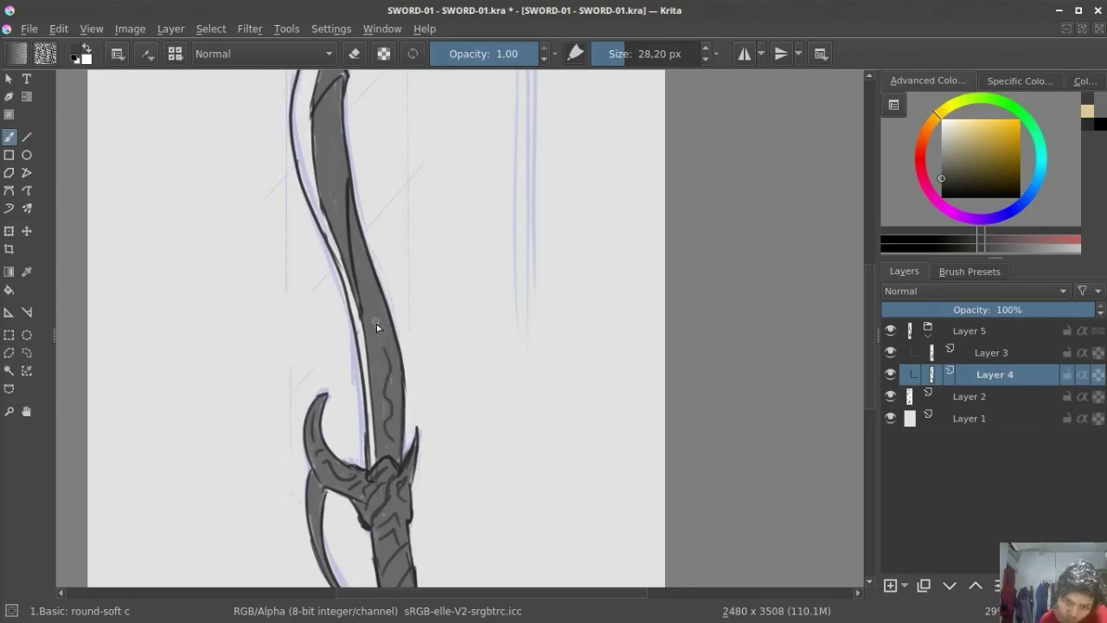
key("ctrl+z")
left_click_drag(399, 451, 372, 240)
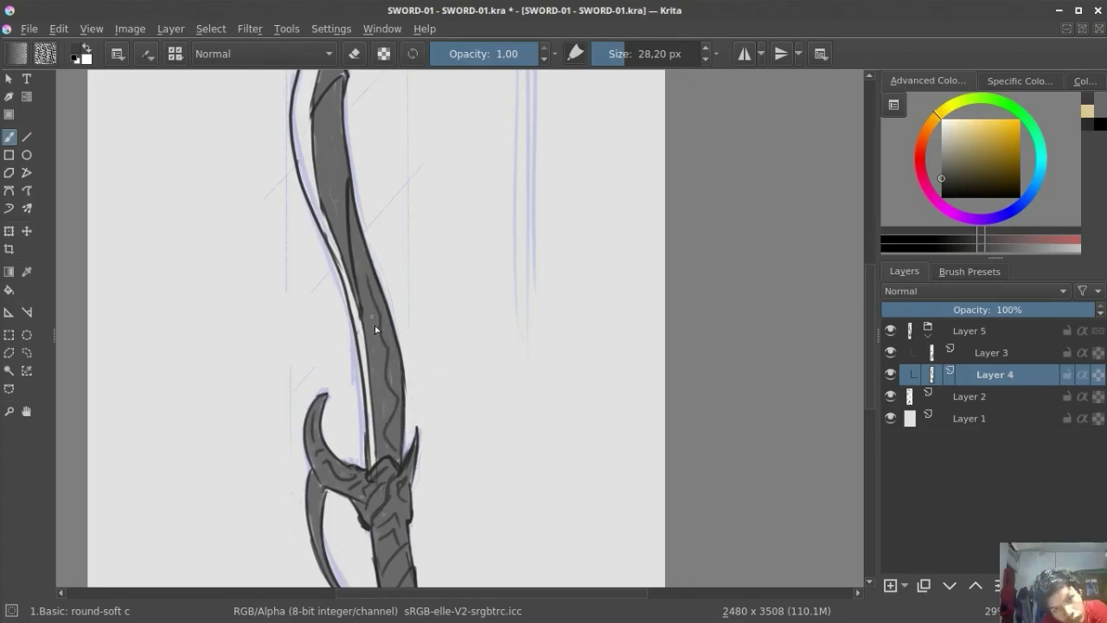
- Choose a light gold and draw a gold swirl down the blade
key("ctrl+z")
left_click_drag(383, 327, 391, 398)
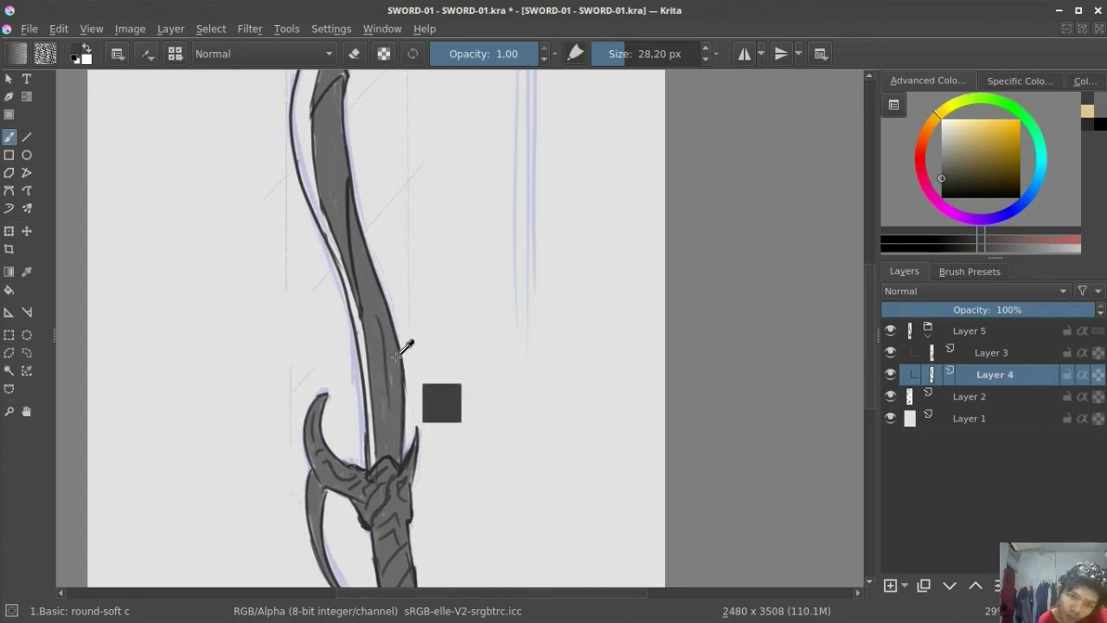
left_click(1087, 111)
left_click_drag(381, 319, 396, 451)
key("ctrl+z")
left_click_drag(372, 326, 376, 422)
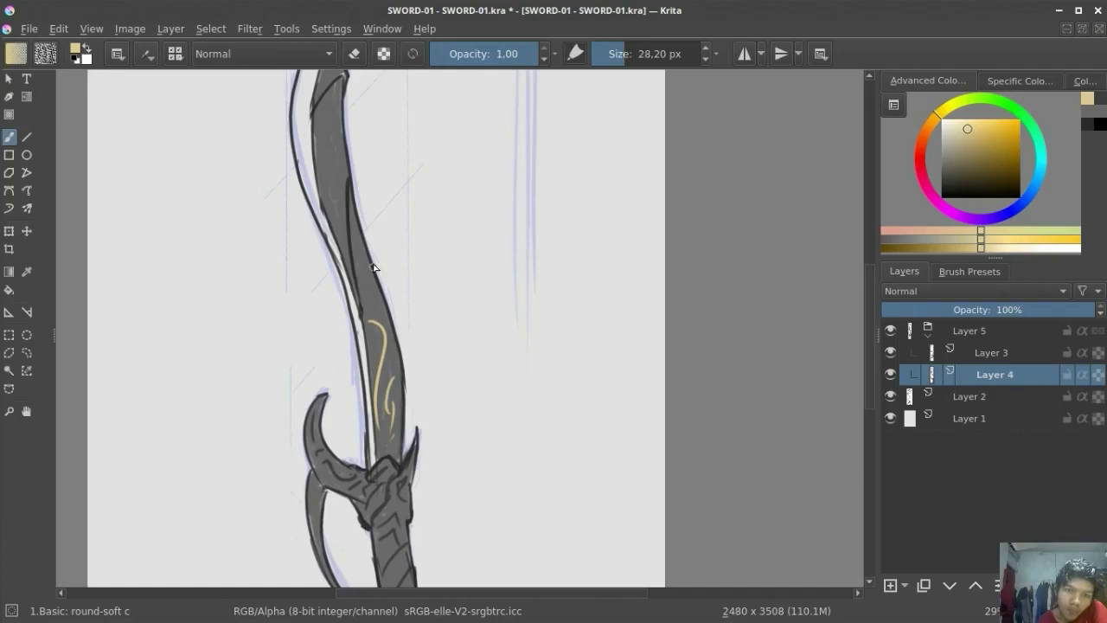
- Remove the small gold swirl near the blade top and save the drawing
scroll(346, 246, "up", 1)
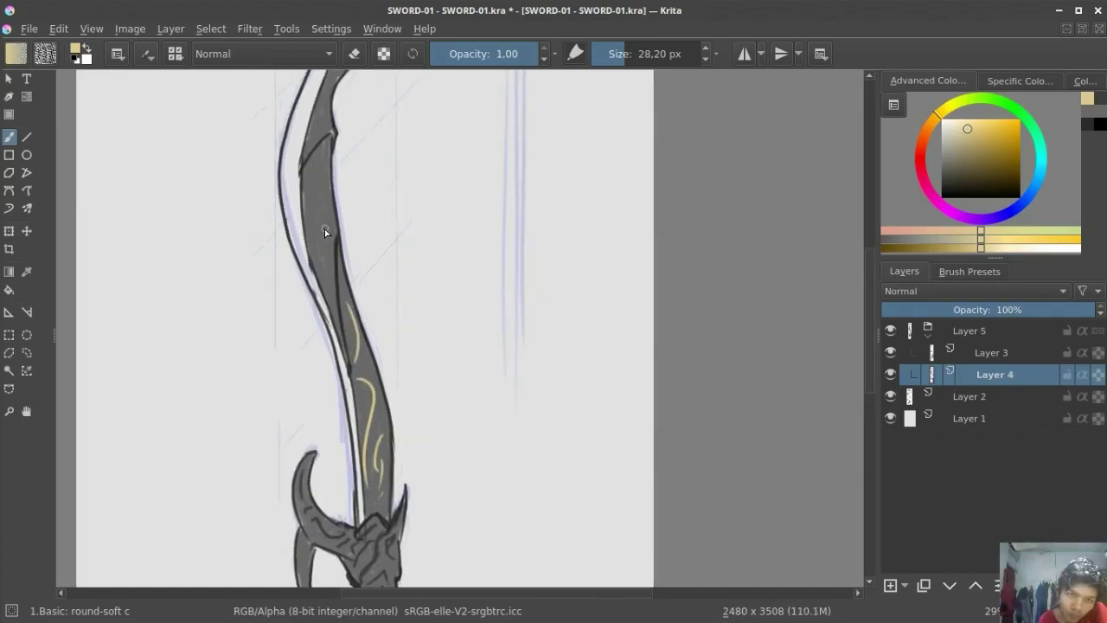
key("ctrl+z")
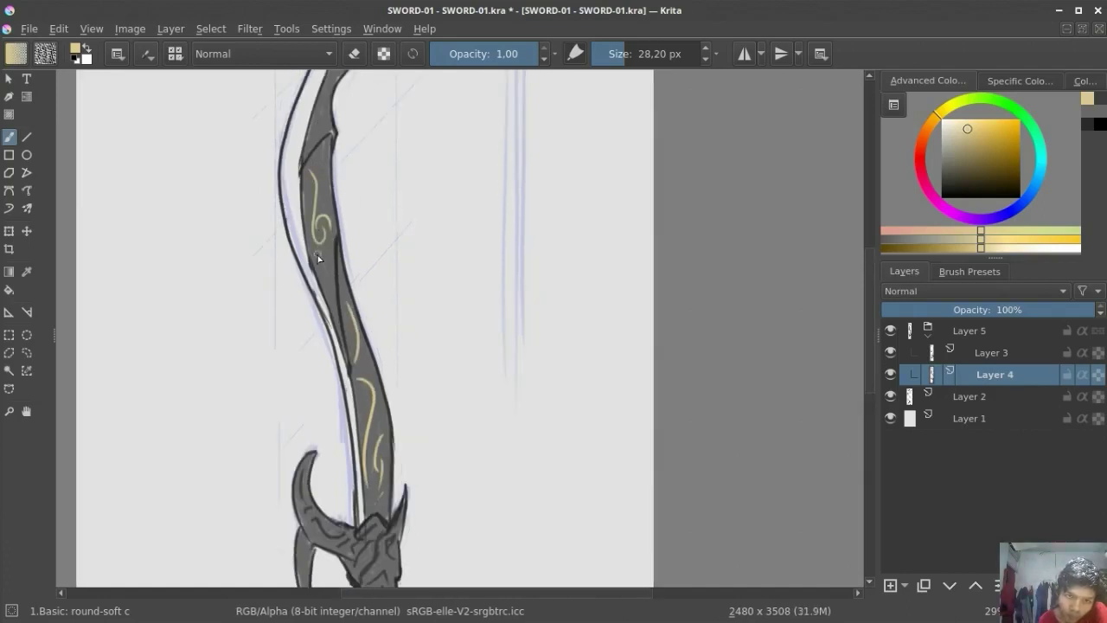
scroll(346, 212, "up", 1)
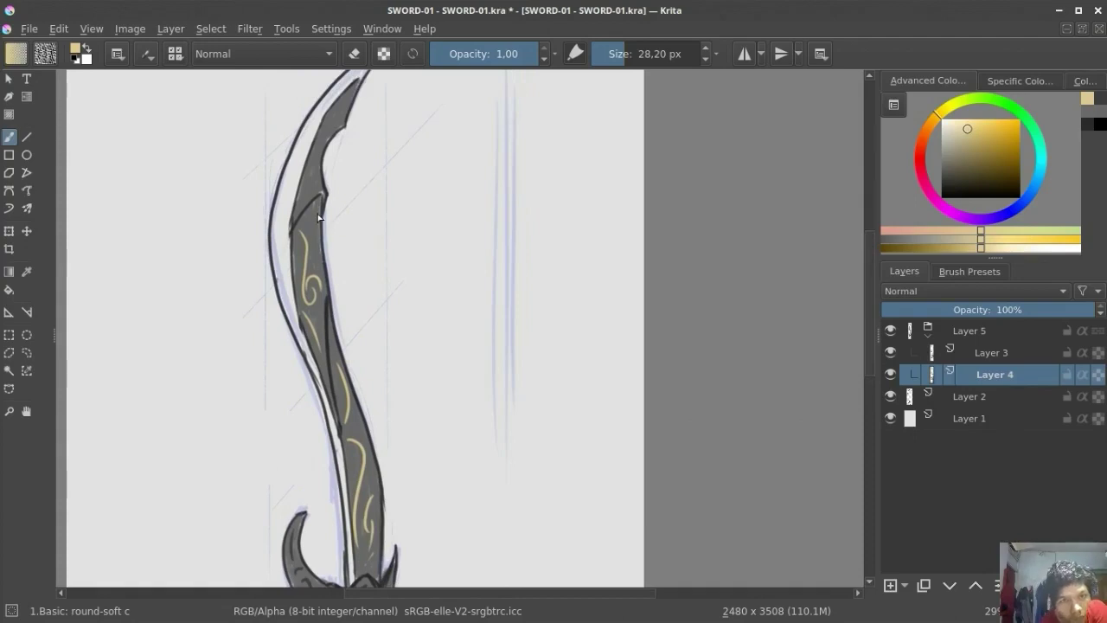
scroll(378, 264, "down", 1)
scroll(389, 302, "down", 1)
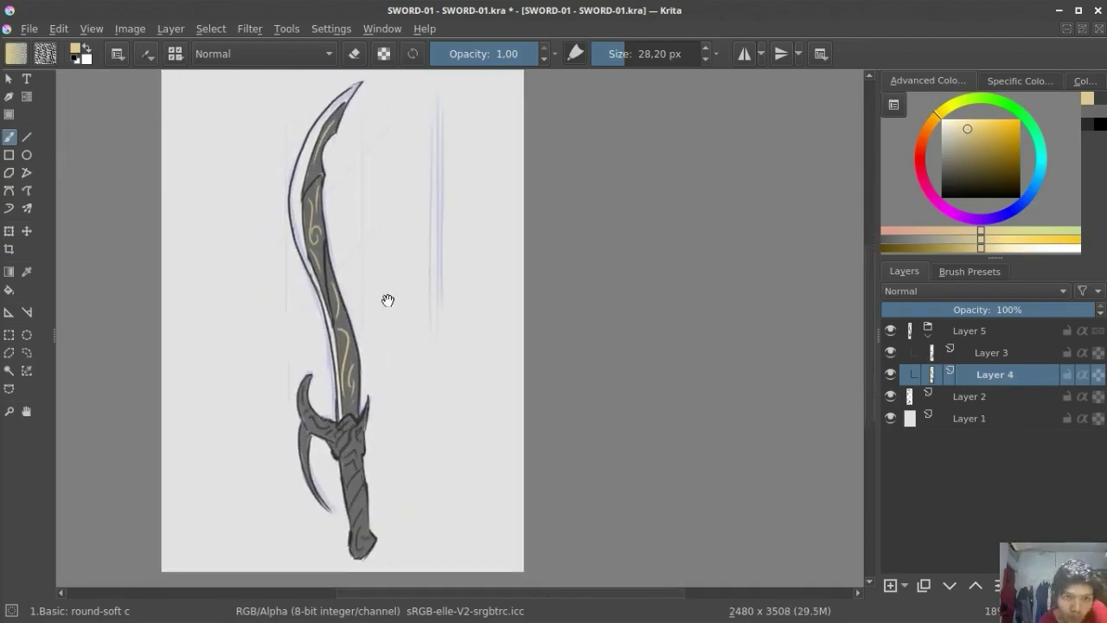
scroll(449, 268, "down", 1)
key("ctrl+s")
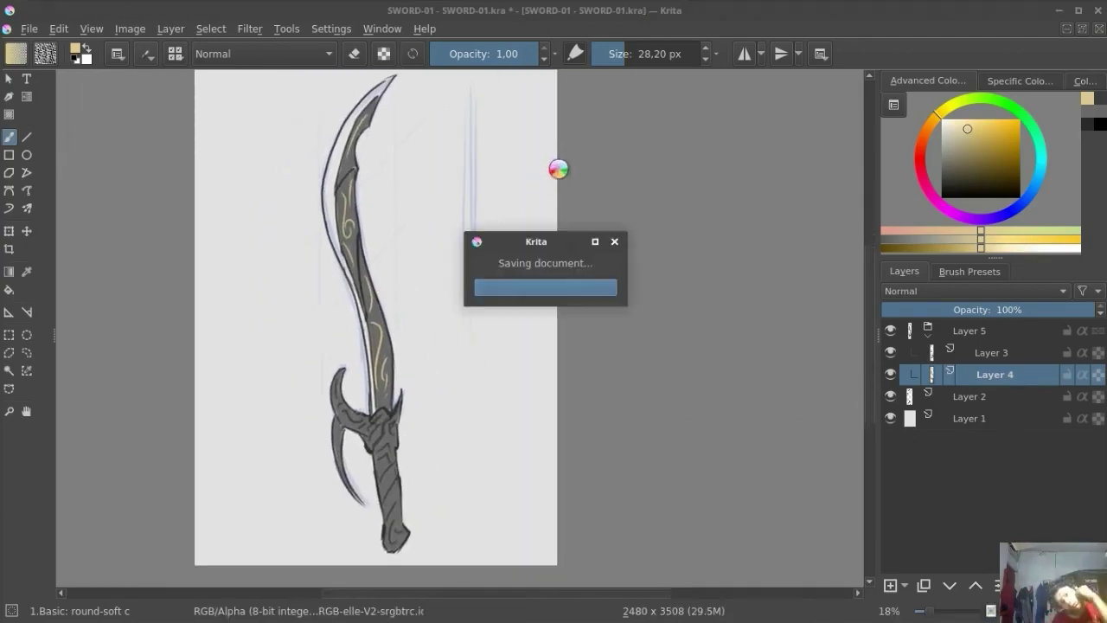
- Export the sword as PNG image SWORD-01.png, accepting the default PNG export options
left_click_drag(418, 250, 471, 263)
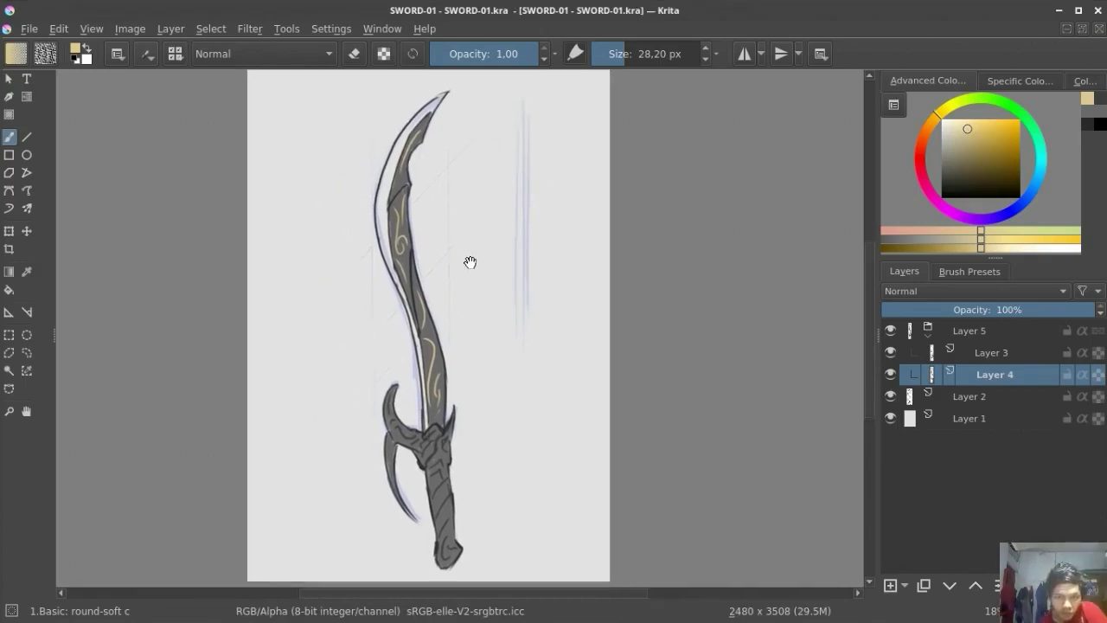
left_click(34, 28)
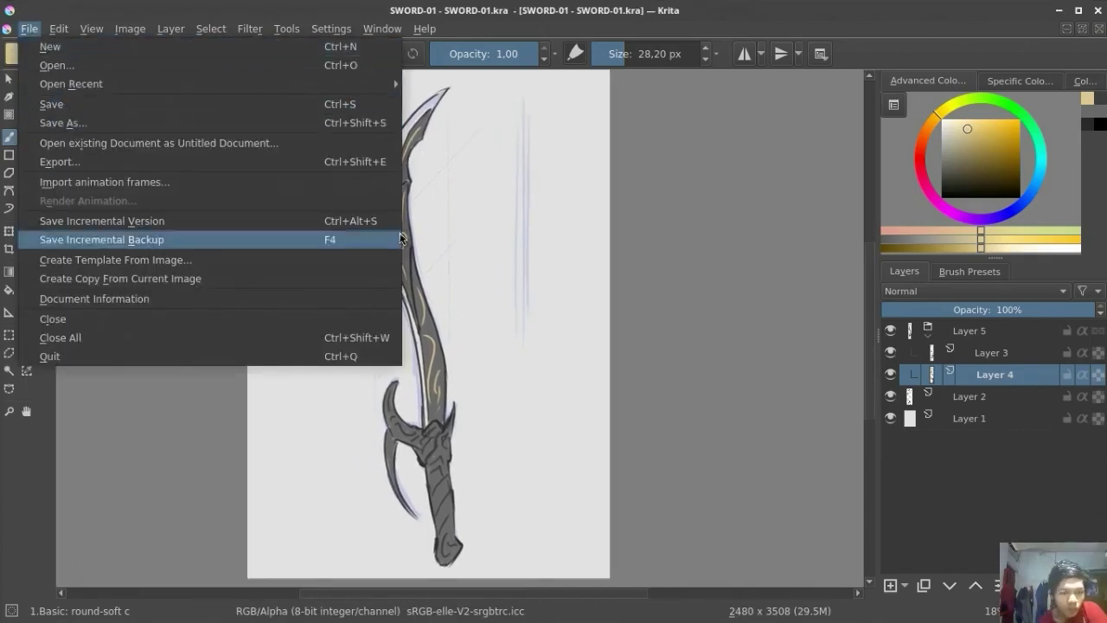
left_click(212, 122)
left_click(482, 437)
left_click(476, 373)
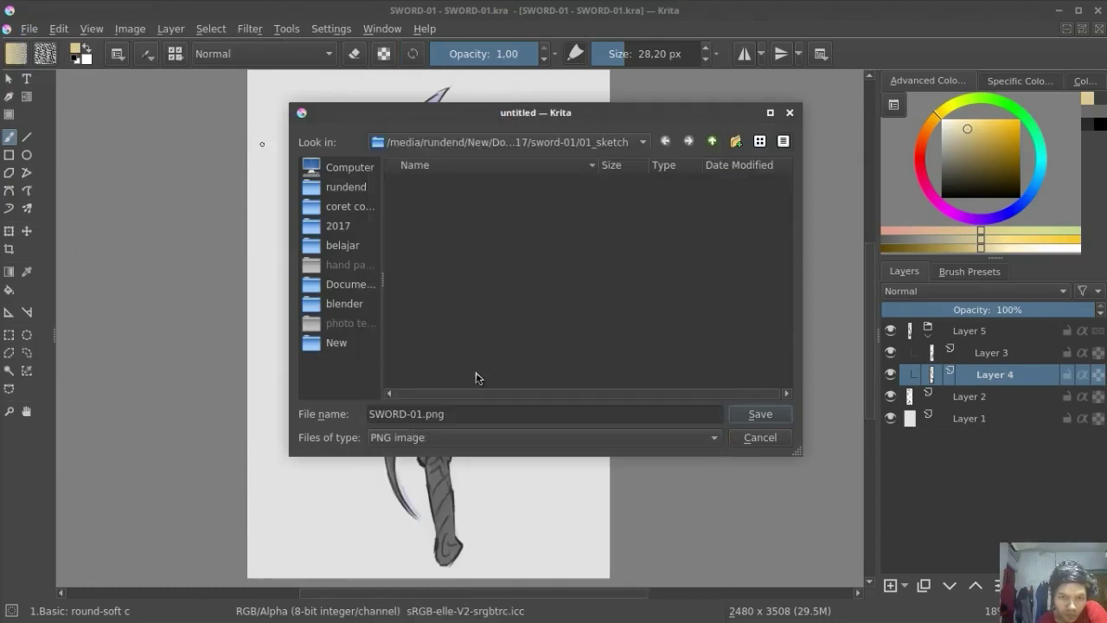
left_click(761, 415)
left_click(634, 372)
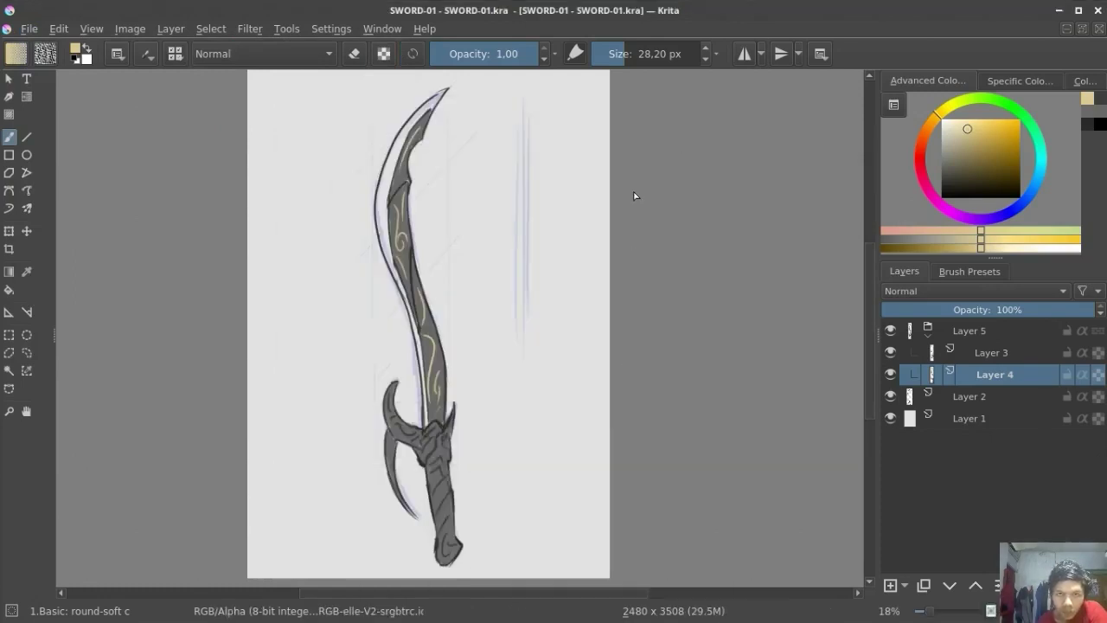